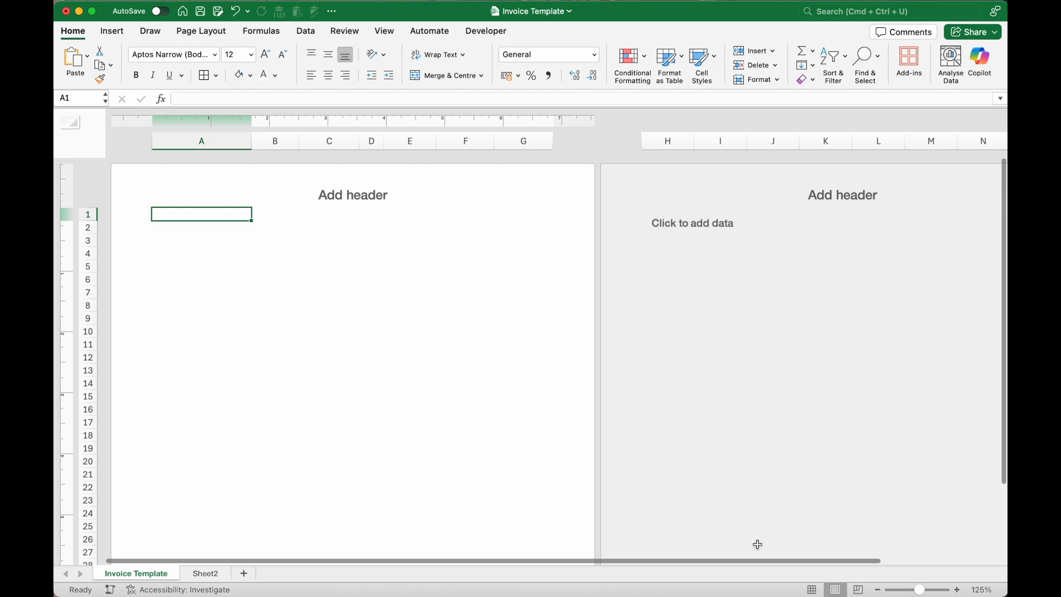
{"action": "left_click", "coordinate": [337, 207]}
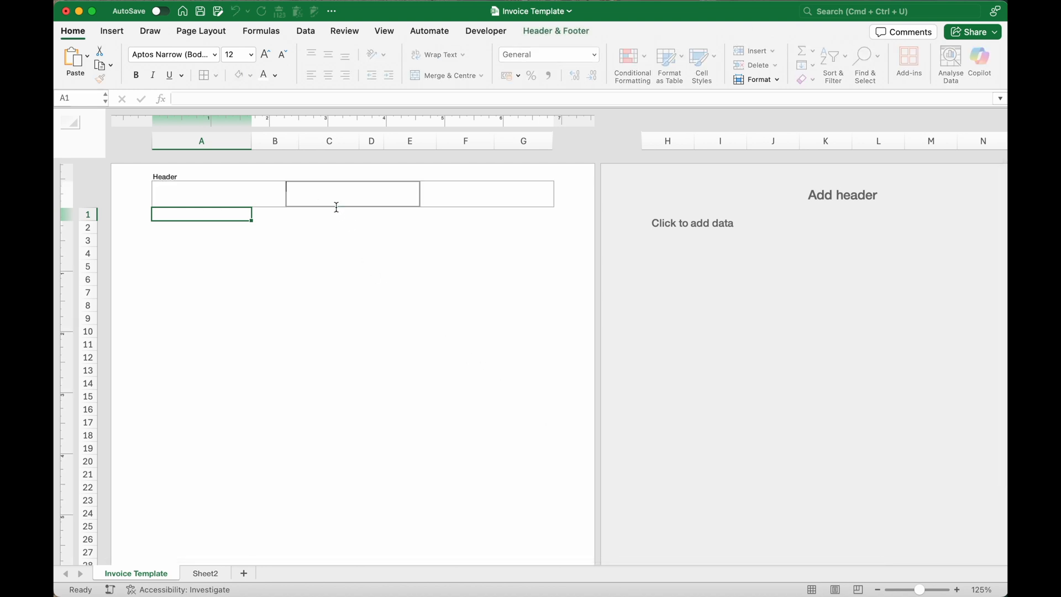
{"action": "left_click", "coordinate": [241, 217]}
{"action": "left_click", "coordinate": [237, 194]}
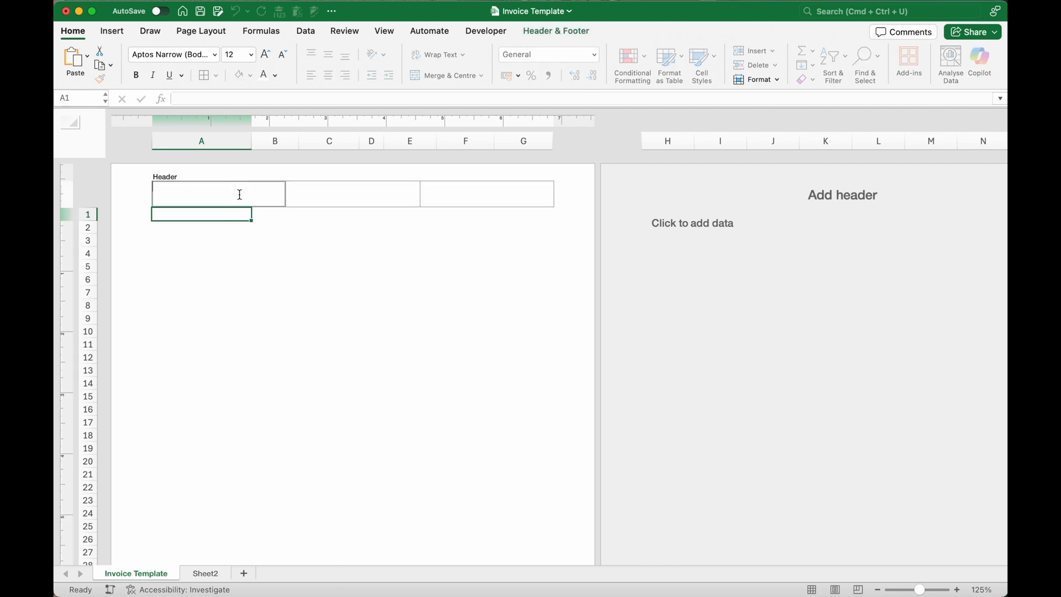
{"action": "left_click", "coordinate": [293, 213]}
{"action": "left_click", "coordinate": [300, 212]}
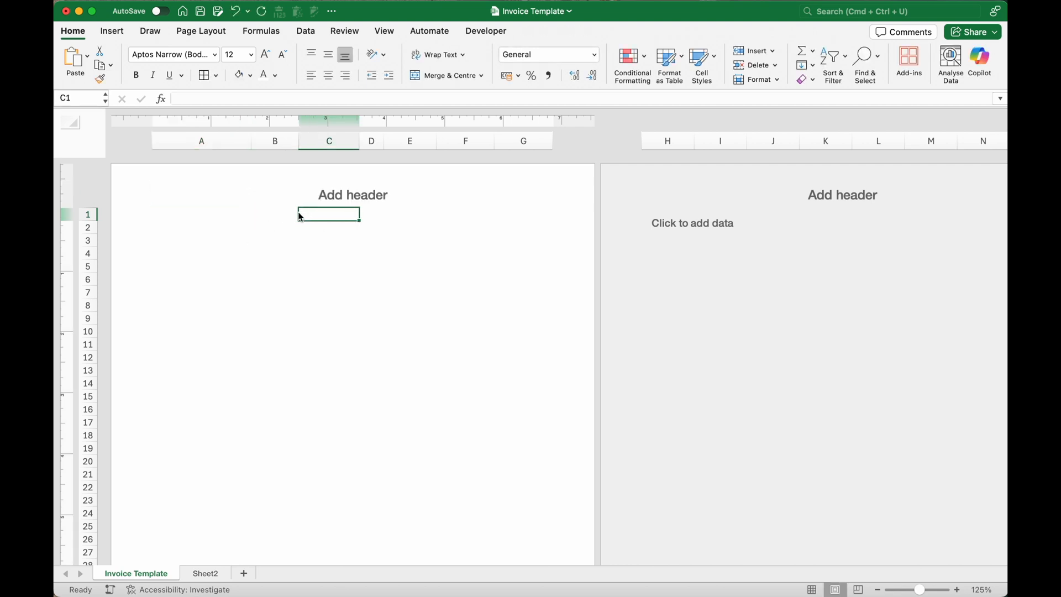
- Enter "Business Logo" in the page header's left section and "Business Name" in its right section
{"action": "left_click", "coordinate": [231, 193]}
{"action": "type", "text": "Business "}
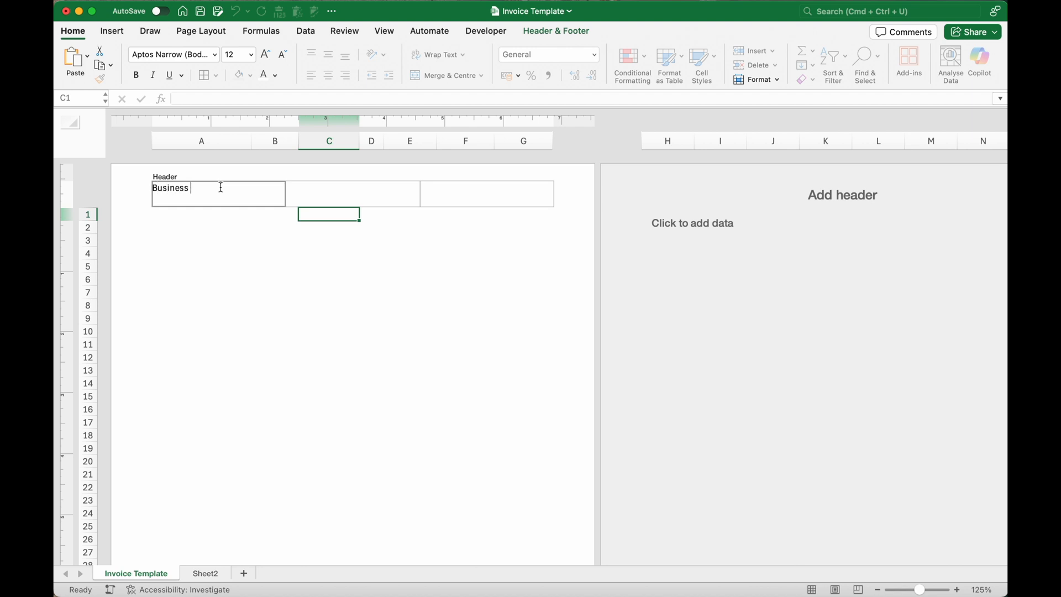
{"action": "type", "text": "Logo"}
{"action": "left_click", "coordinate": [467, 196]}
{"action": "type", "text": "Bu"}
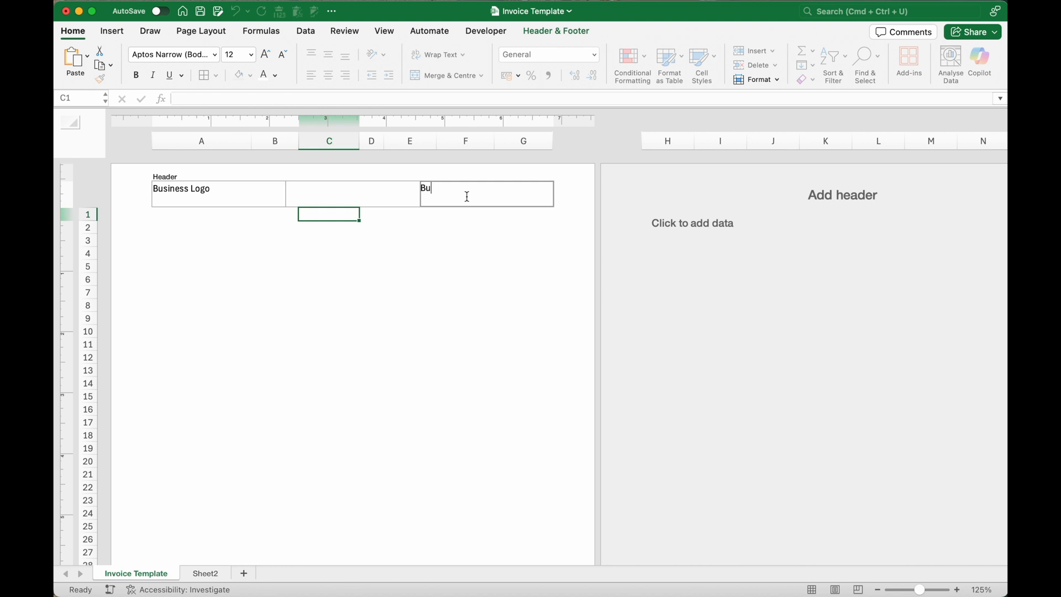
{"action": "type", "text": "siness Name"}
{"action": "left_click", "coordinate": [403, 250]}
- Enter the title "Invoice" in cell A5
{"action": "left_click", "coordinate": [228, 229]}
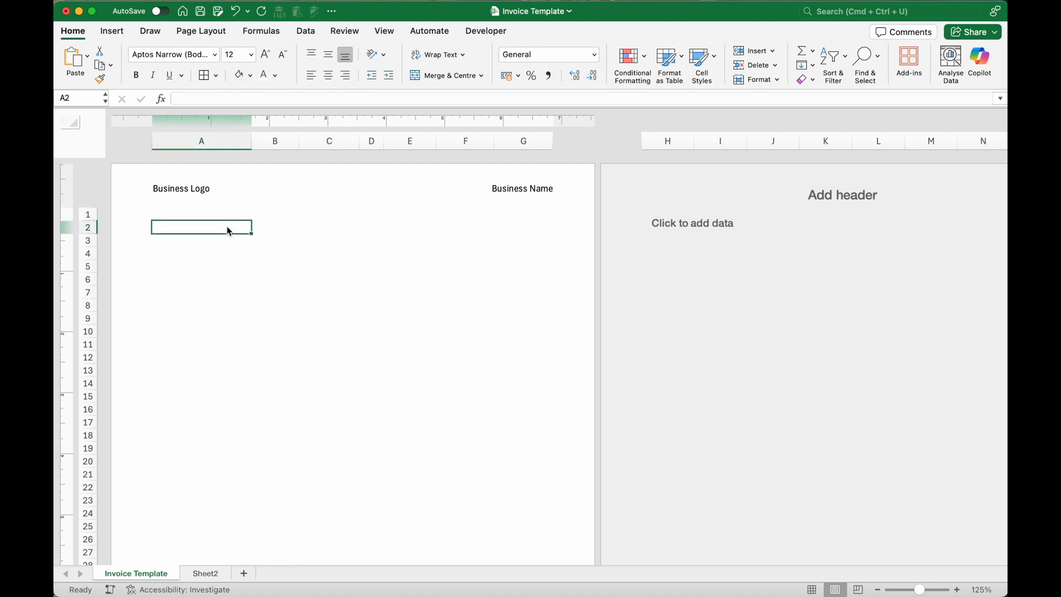
{"action": "left_click", "coordinate": [166, 262]}
{"action": "type", "text": "Invoice"}
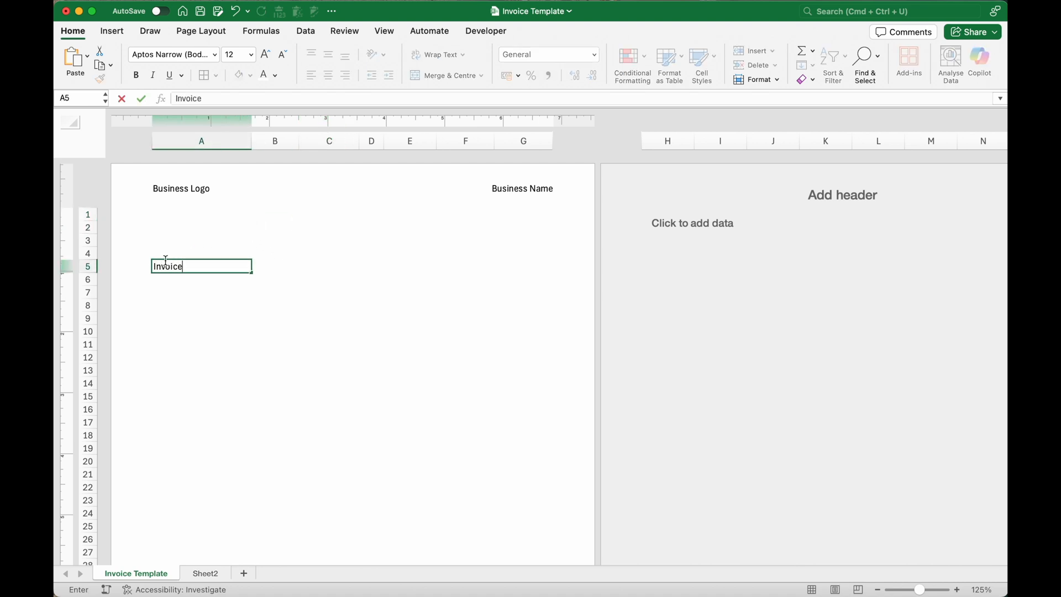
{"action": "left_click", "coordinate": [178, 305]}
{"action": "key", "text": "Up"}
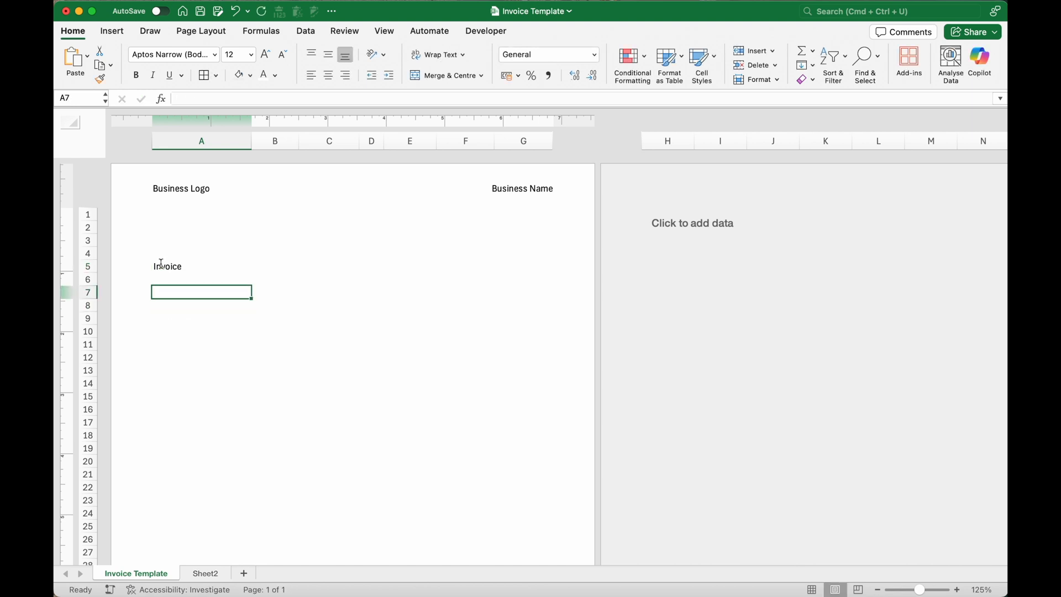
{"action": "type", "text": "Billin"}
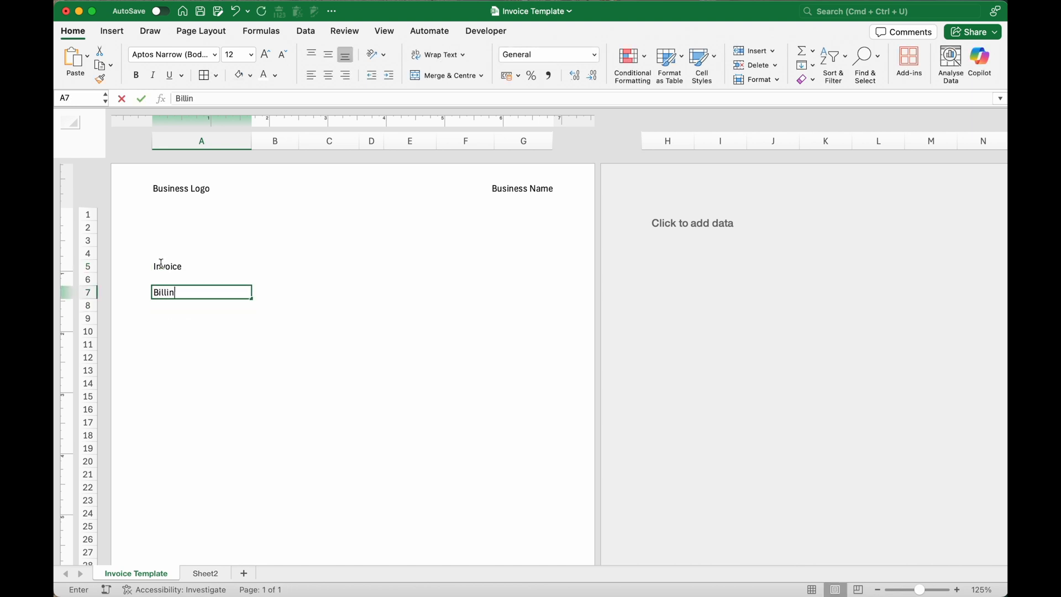
{"action": "type", "text": "g"}
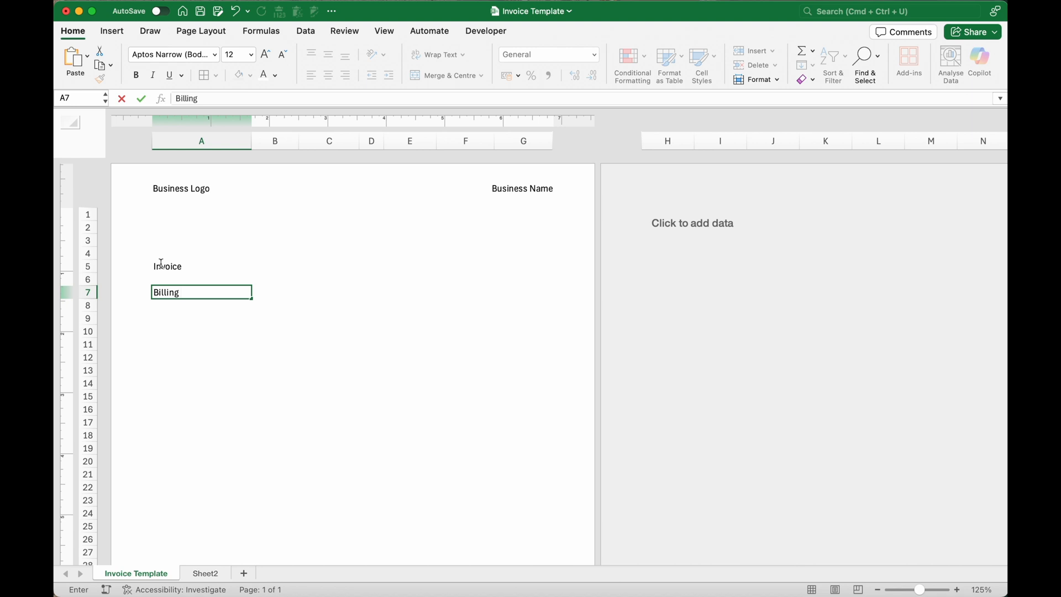
{"action": "type", "text": " Info."}
{"action": "key", "text": "Escape"}
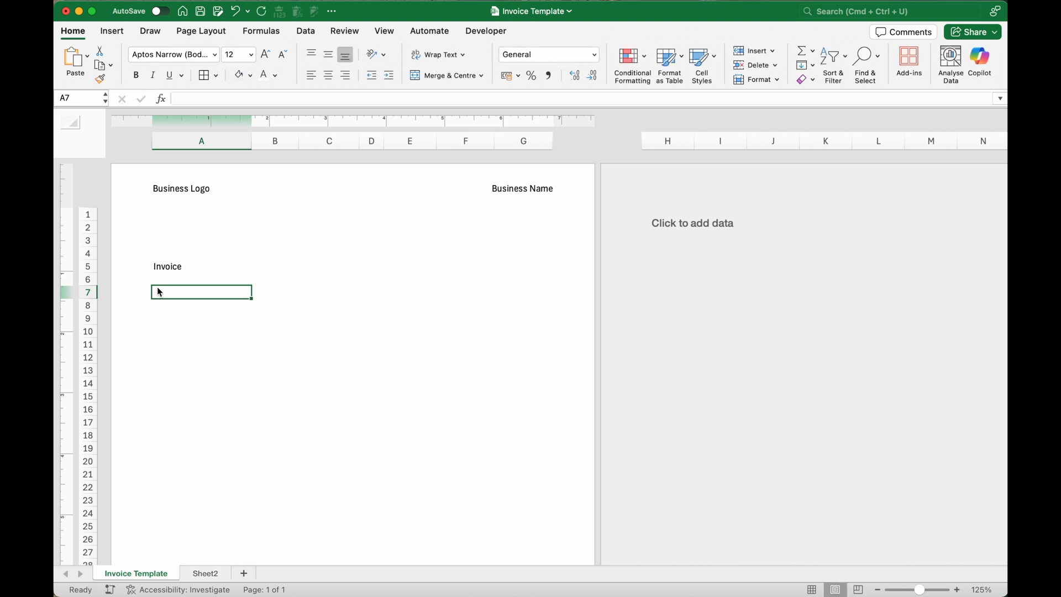
- Enter the label "Billing Information" in cell A7
{"action": "type", "text": "Billin"}
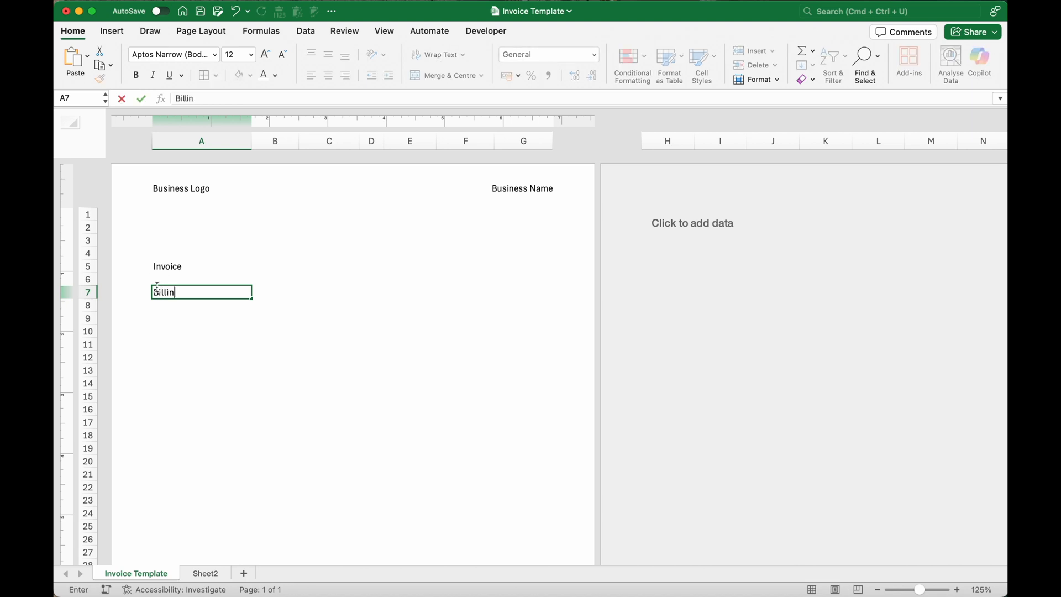
{"action": "type", "text": "g Information"}
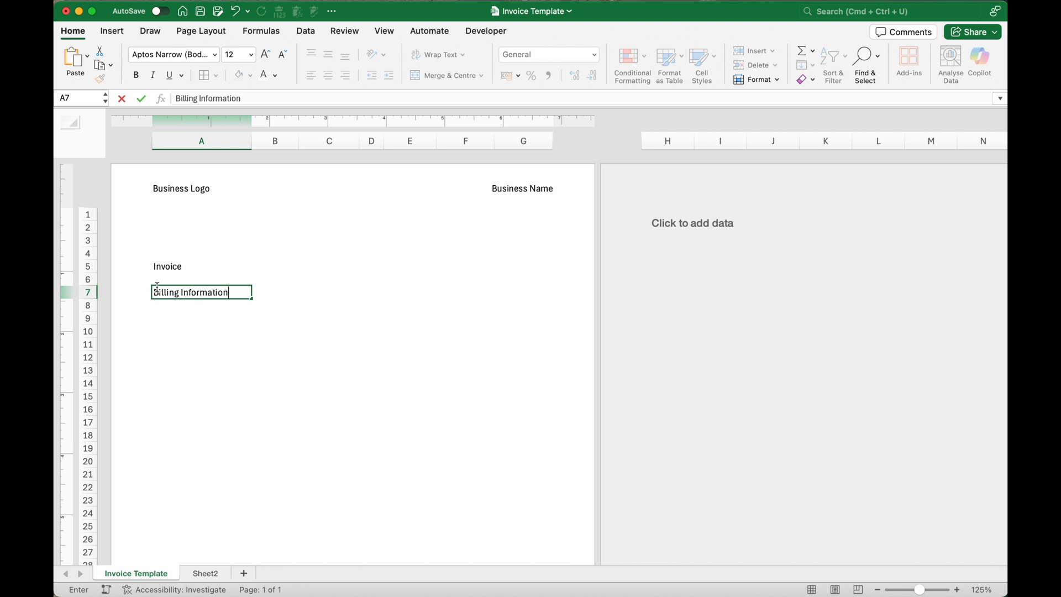
{"action": "key", "text": "Return"}
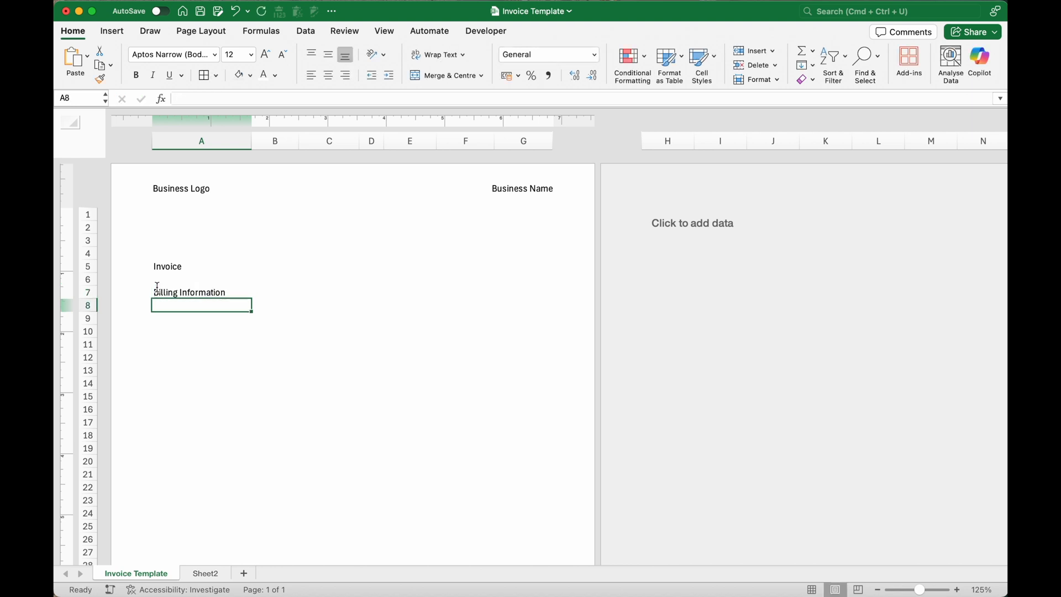
- Enter "Address Line 1" in B7 and fill the series down to "Address Line 4" in B10
{"action": "left_click", "coordinate": [157, 286]}
{"action": "left_click", "coordinate": [264, 292]}
{"action": "type", "text": "Address Line 1"}
{"action": "key", "text": "Return"}
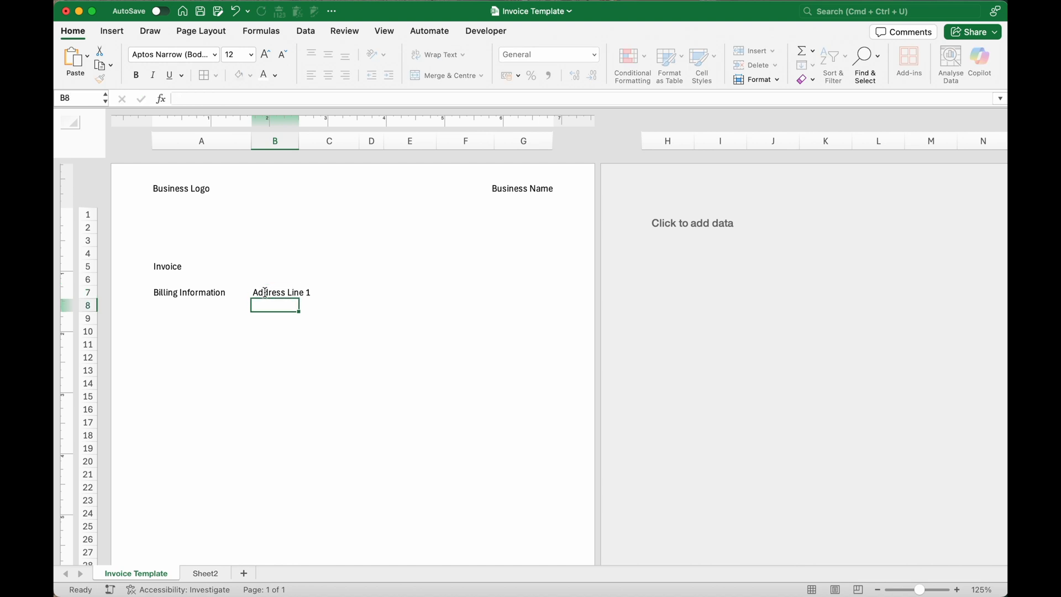
{"action": "left_click", "coordinate": [271, 292]}
{"action": "left_click_drag", "start_coordinate": [301, 301], "coordinate": [297, 339]}
- Add the labels "Email Account" in A11 and "Contact Name" in A12 below the billing information
{"action": "left_click", "coordinate": [229, 350]}
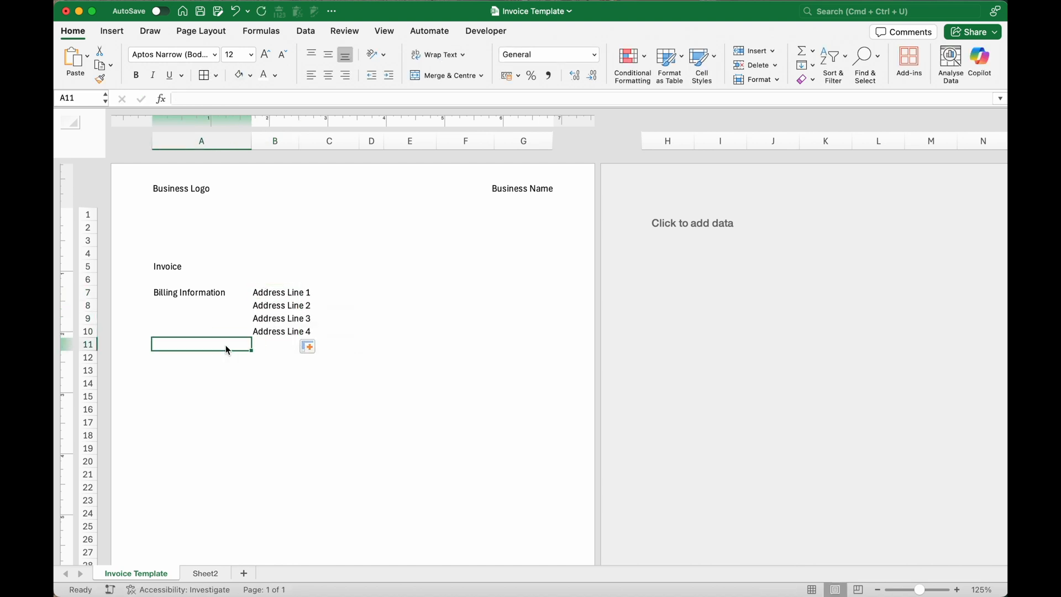
{"action": "type", "text": "Email Account"}
{"action": "key", "text": "Return"}
{"action": "type", "text": "Contact Name"}
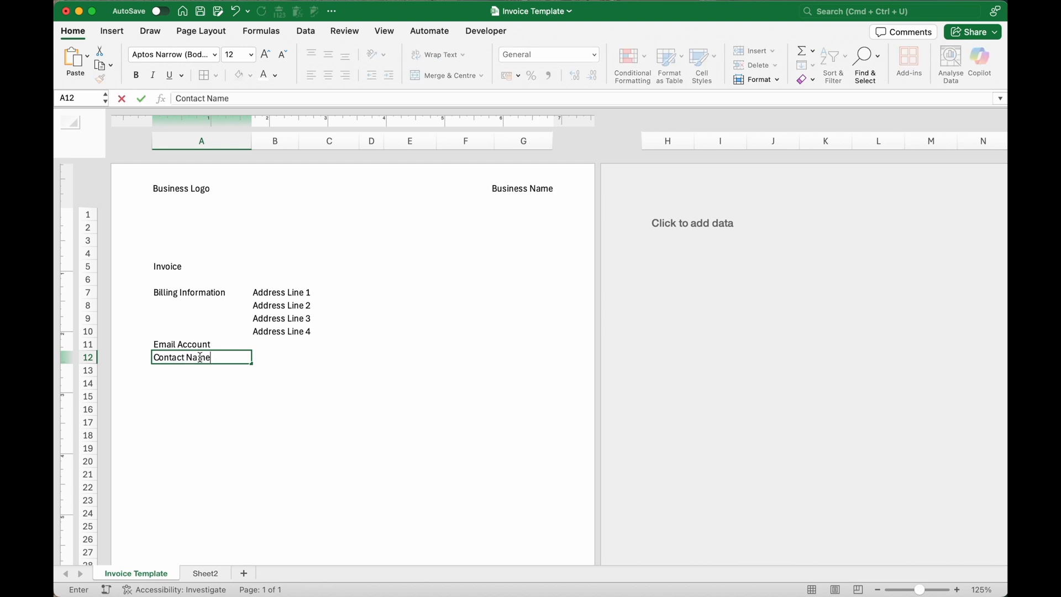
{"action": "left_click", "coordinate": [275, 370]}
- List the labels "Invoice Date", "Reference", "Due date" and "Customer No." in cells F6 to F9
{"action": "left_click", "coordinate": [455, 281]}
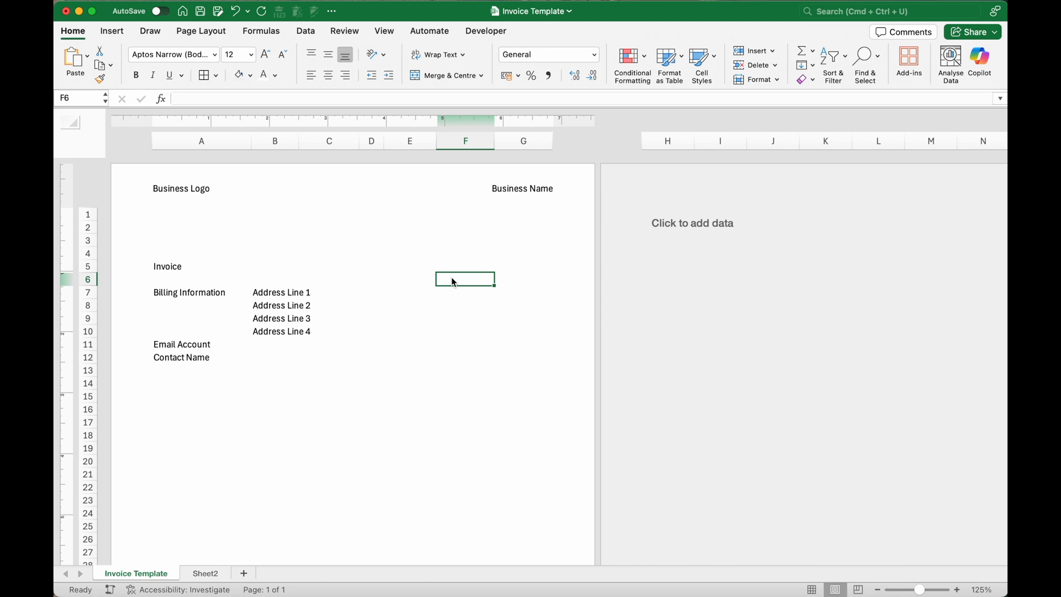
{"action": "type", "text": "Invoice Date"}
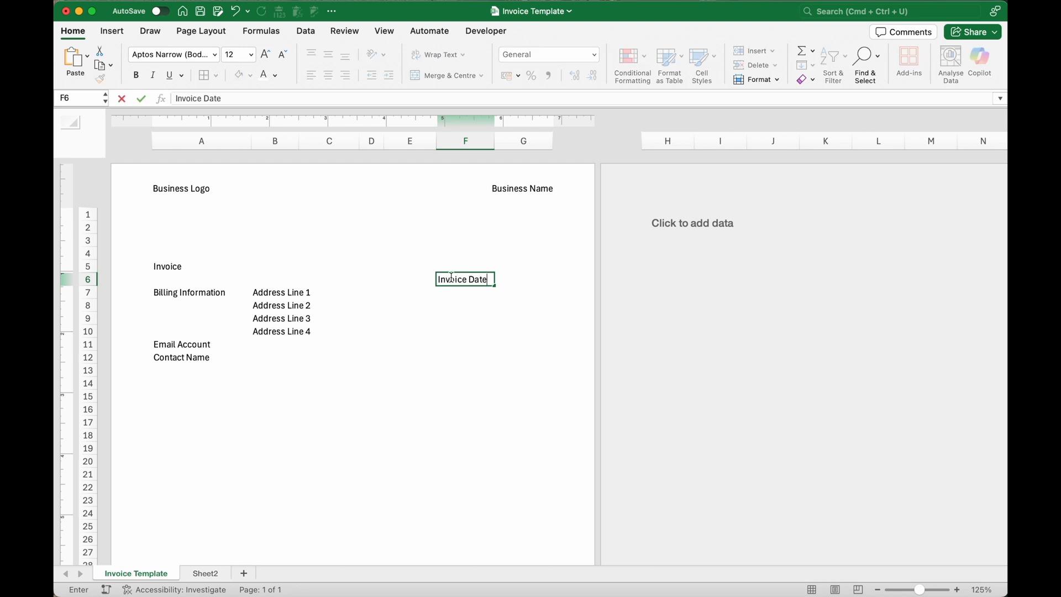
{"action": "key", "text": "Return"}
{"action": "type", "text": "Reference"}
{"action": "key", "text": "Return"}
{"action": "type", "text": "Due date"}
{"action": "key", "text": "Return"}
{"action": "type", "text": "C"}
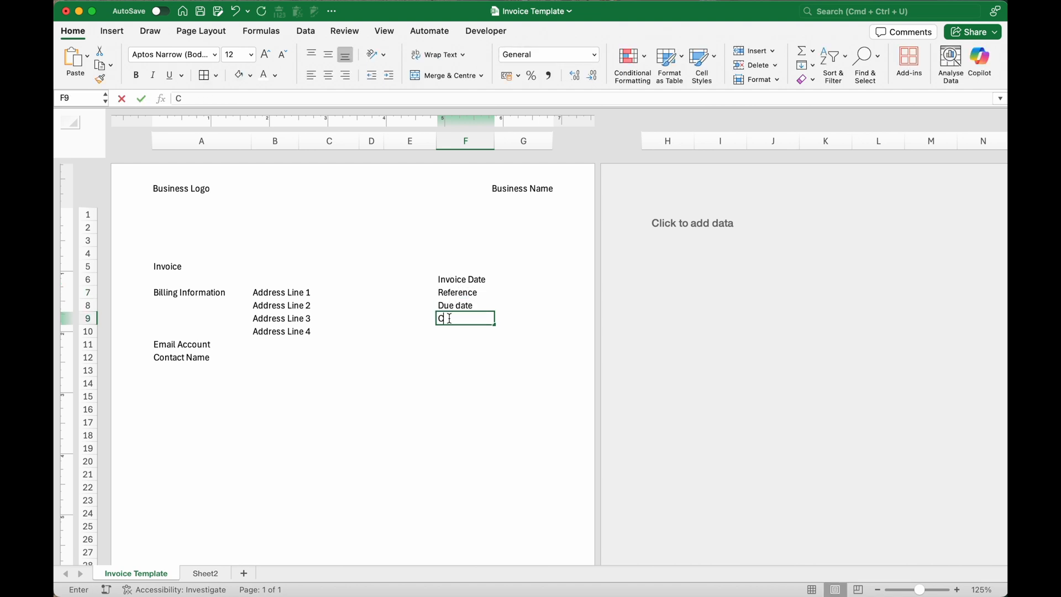
{"action": "type", "text": "ustomer No."}
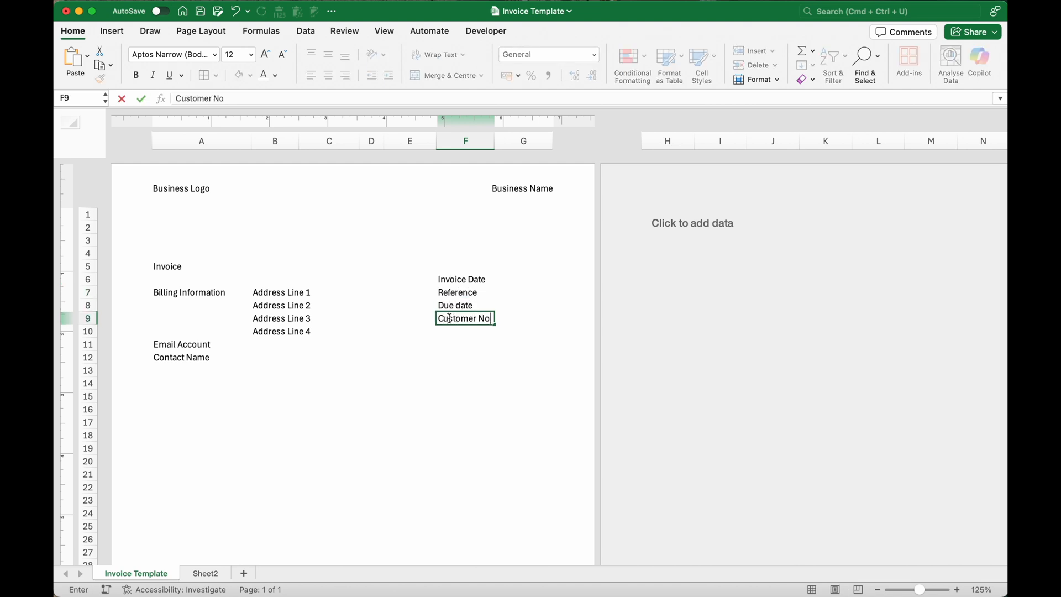
{"action": "key", "text": "Return"}
- Apply all borders to the invoice details block F6:G9 and to the billing block A7:B12
{"action": "left_click", "coordinate": [464, 282]}
{"action": "left_click_drag", "start_coordinate": [464, 282], "coordinate": [518, 322]}
{"action": "left_click", "coordinate": [204, 76]}
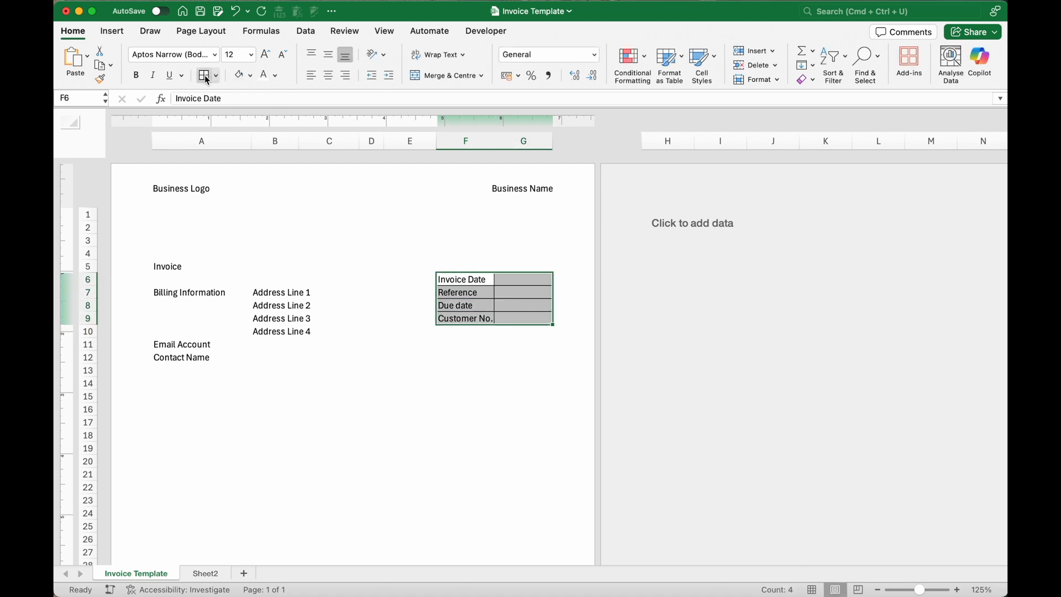
{"action": "left_click_drag", "start_coordinate": [175, 292], "coordinate": [271, 359]}
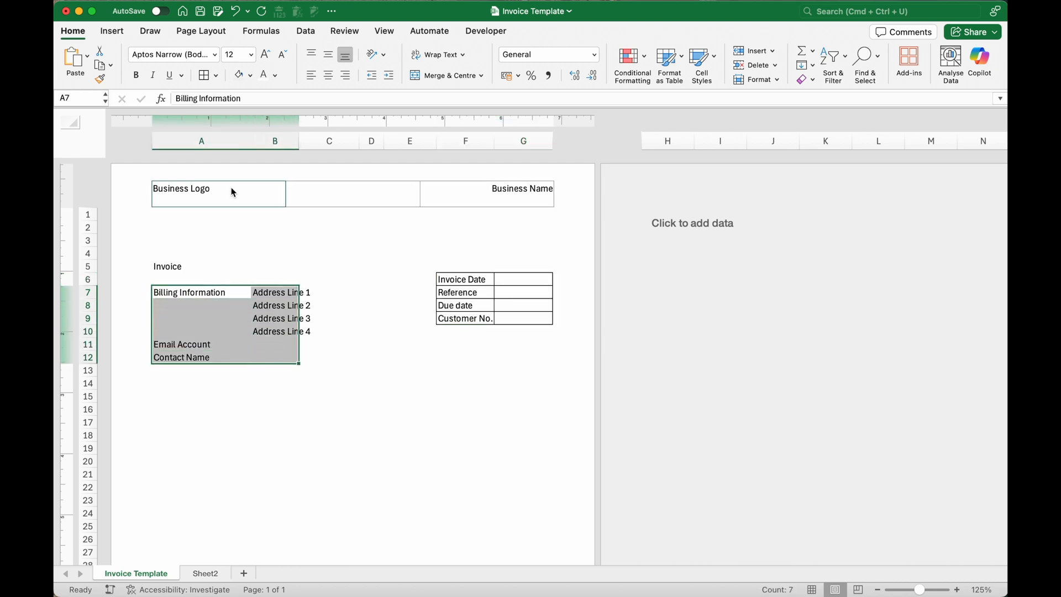
{"action": "left_click", "coordinate": [205, 78]}
{"action": "left_click", "coordinate": [302, 251]}
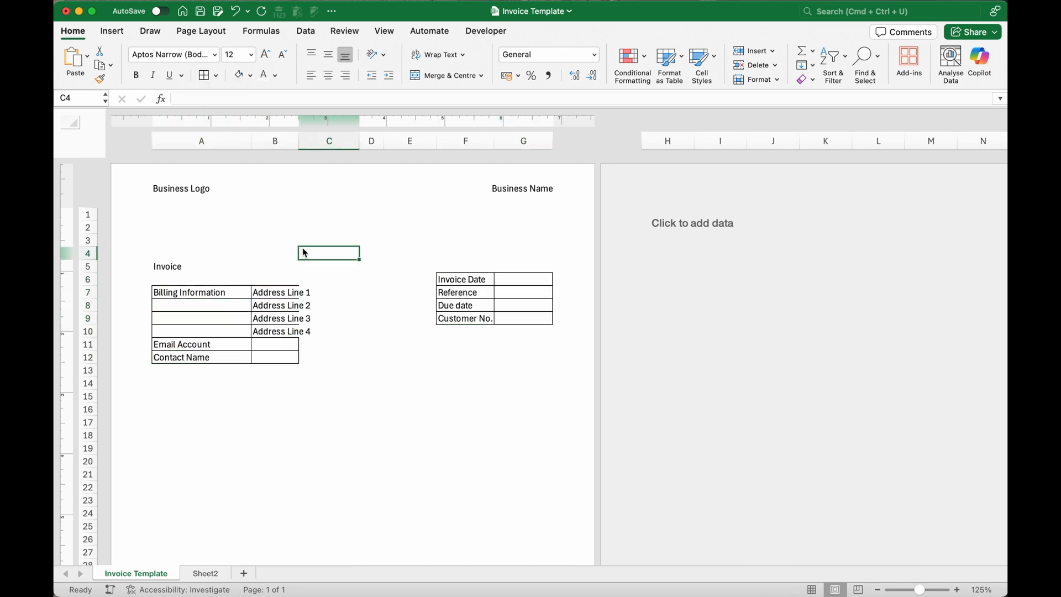
- Widen column B so the address lines fit, and delete the narrow empty column D
{"action": "left_click_drag", "start_coordinate": [299, 147], "coordinate": [314, 145]}
{"action": "left_click", "coordinate": [312, 387]}
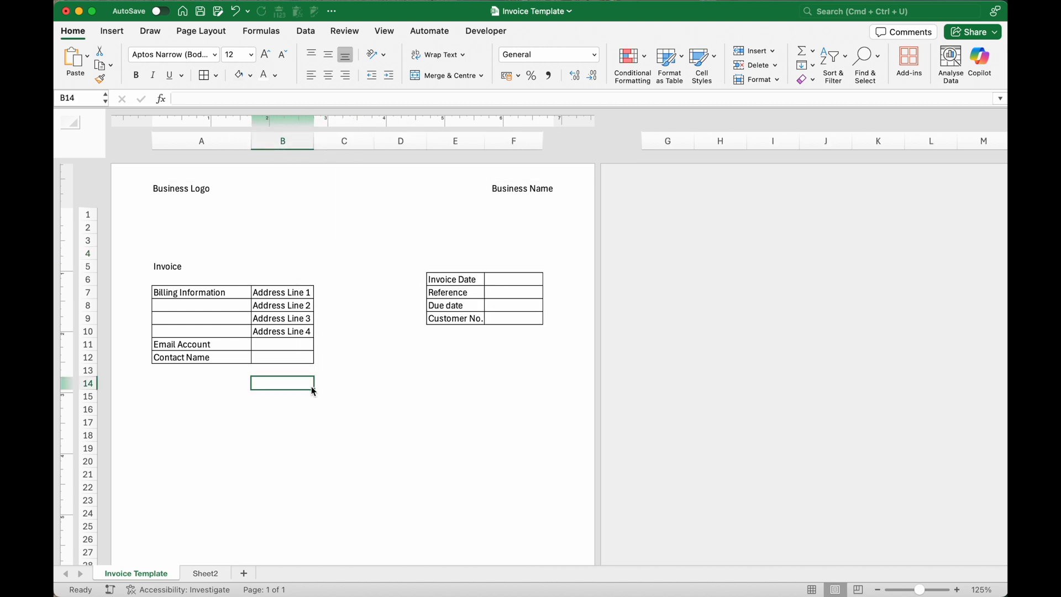
- Enter the item table headings "Items", "Code", "Measurement", "Unit Price", "Quantity" and "Total" across A17:F17
{"action": "left_click", "coordinate": [177, 424]}
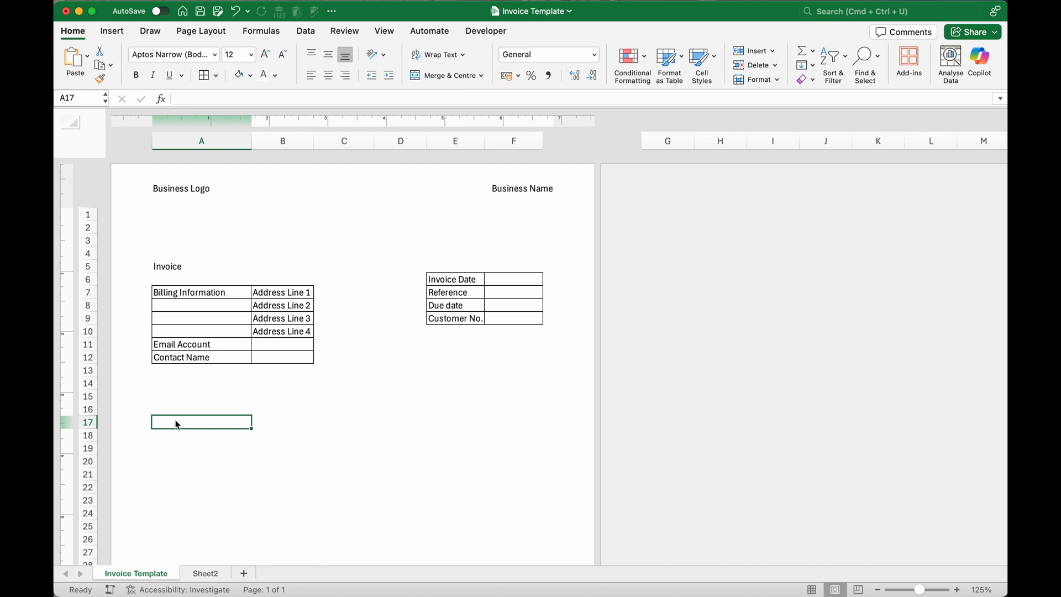
{"action": "type", "text": "Item"}
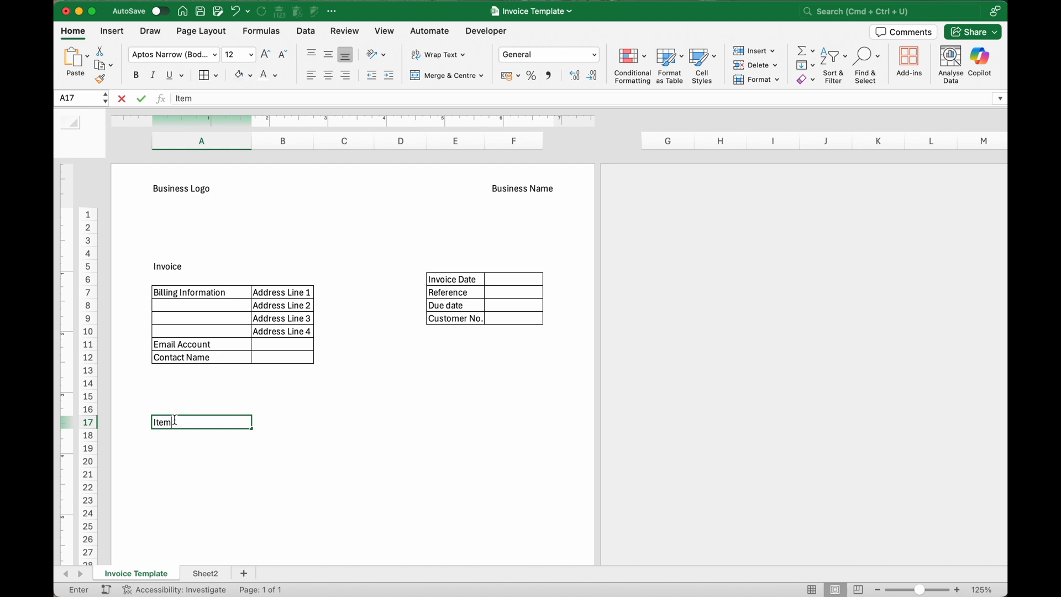
{"action": "key", "text": "Tab"}
{"action": "type", "text": "Code"}
{"action": "key", "text": "Tab"}
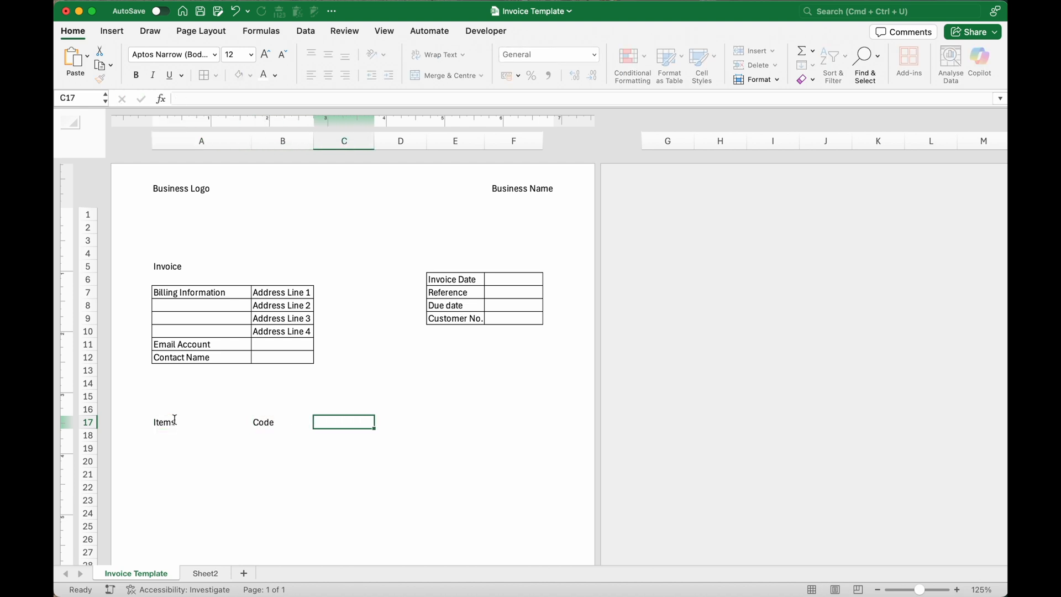
{"action": "type", "text": "Measurement"}
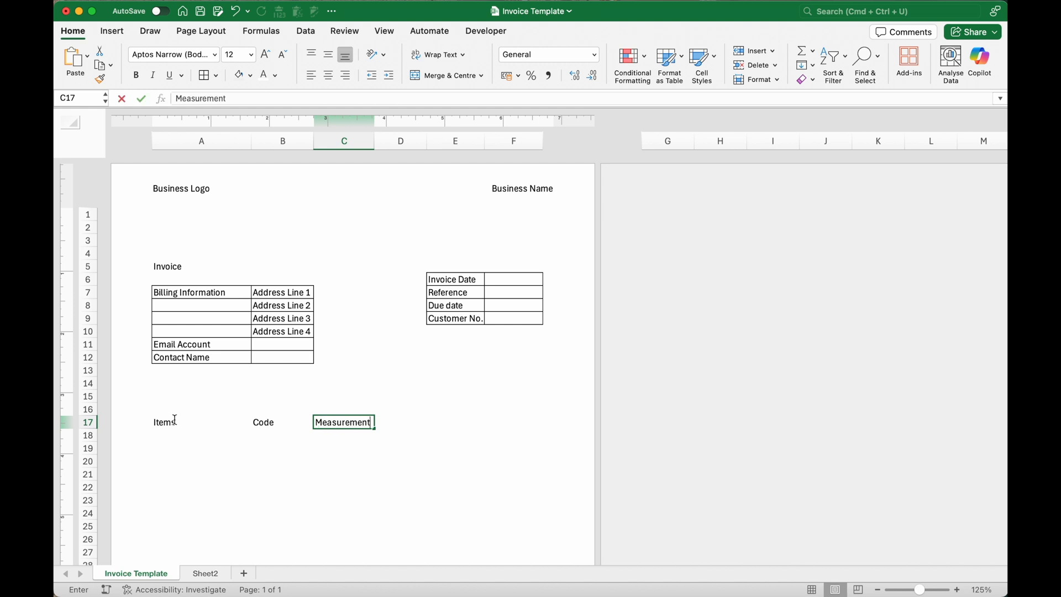
{"action": "key", "text": "Tab"}
{"action": "type", "text": "Unit Price"}
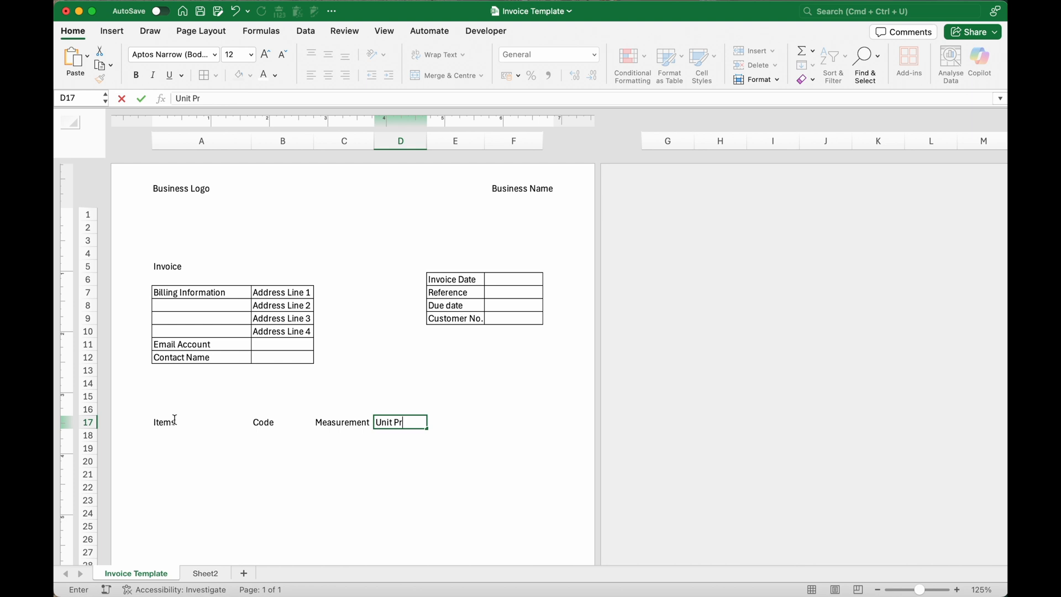
{"action": "key", "text": "Tab"}
{"action": "type", "text": "Quantity"}
{"action": "key", "text": "Tab"}
{"action": "type", "text": "Total"}
{"action": "key", "text": "Return"}
{"action": "left_click", "coordinate": [174, 429]}
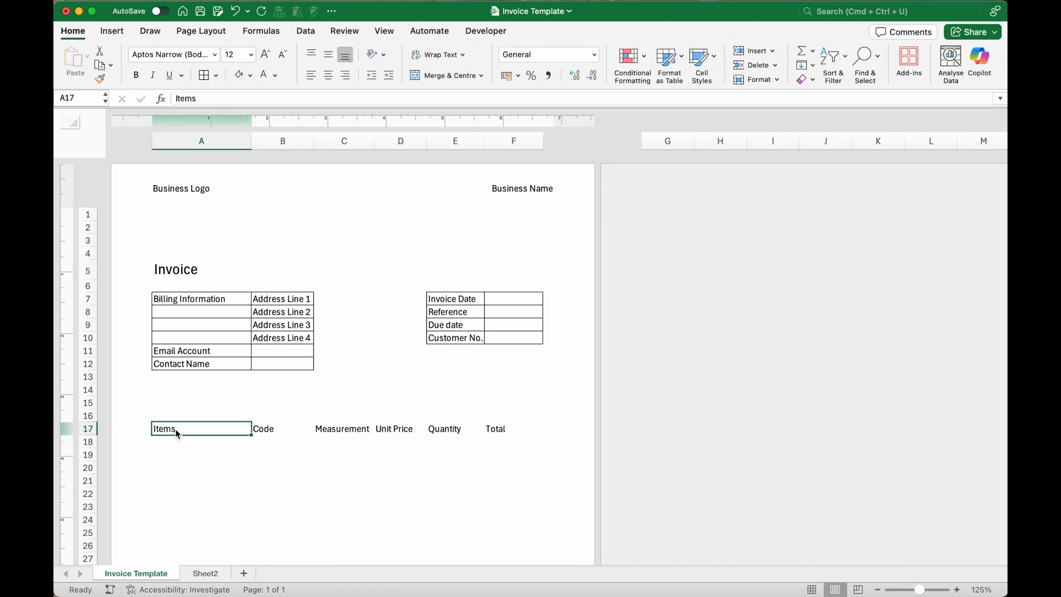
{"action": "left_click", "coordinate": [268, 432]}
{"action": "left_click", "coordinate": [340, 431]}
{"action": "left_click", "coordinate": [399, 431]}
{"action": "left_click", "coordinate": [492, 430]}
- In F18, under Total, enter the formula =D18*E18 to multiply unit price by quantity
{"action": "scroll", "coordinate": [491, 430], "scroll_direction": "down", "scroll_amount": 3}
{"action": "left_click", "coordinate": [502, 341]}
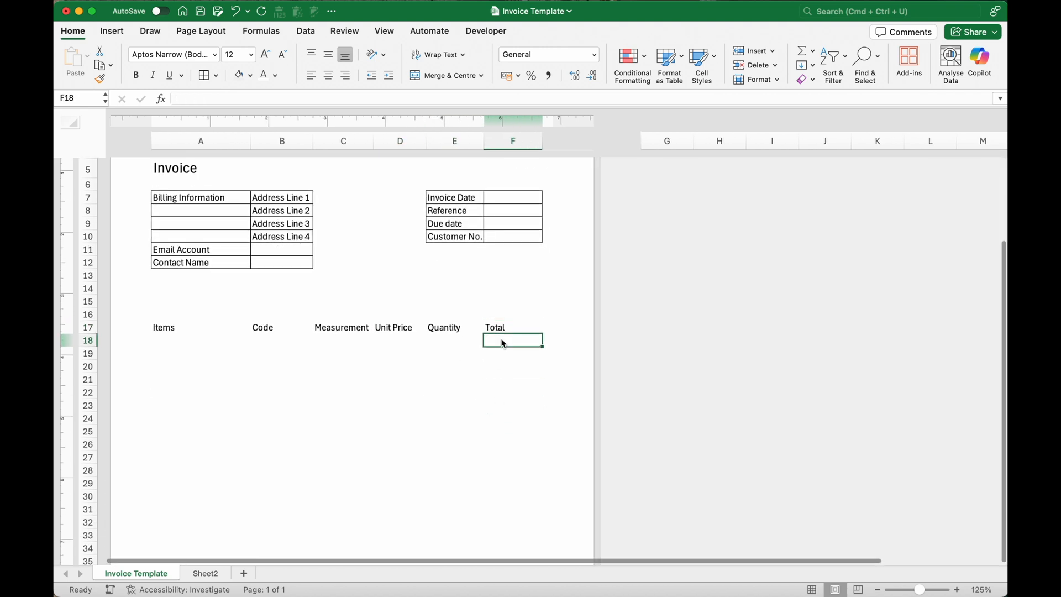
{"action": "type", "text": "="}
{"action": "left_click", "coordinate": [401, 344]}
{"action": "type", "text": "*"}
{"action": "left_click", "coordinate": [437, 340]}
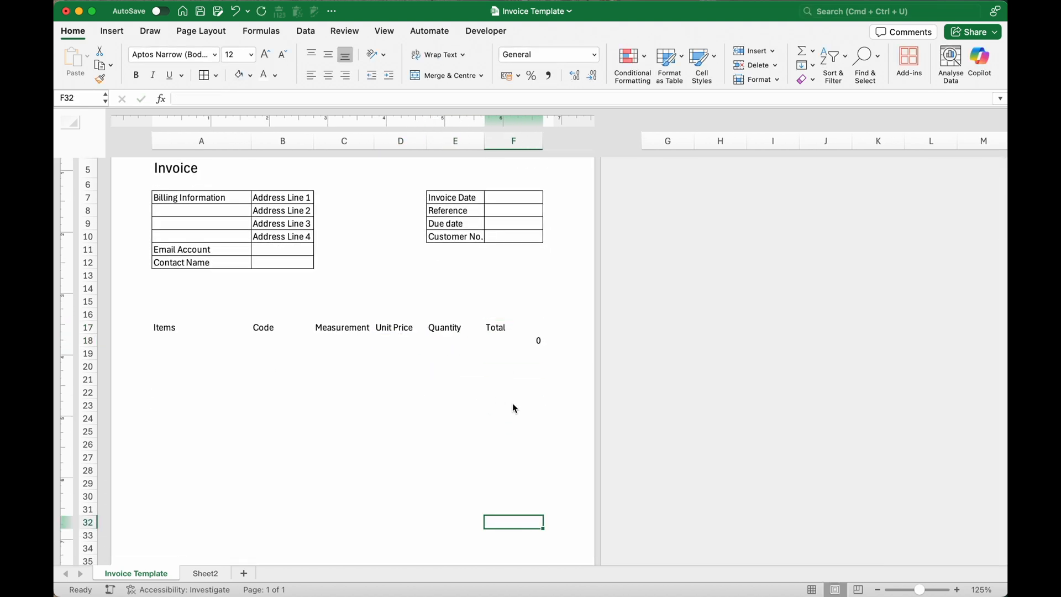
- In F32, enter a SUM formula that adds the Total column from F18 to F31
{"action": "type", "text": "=sum"}
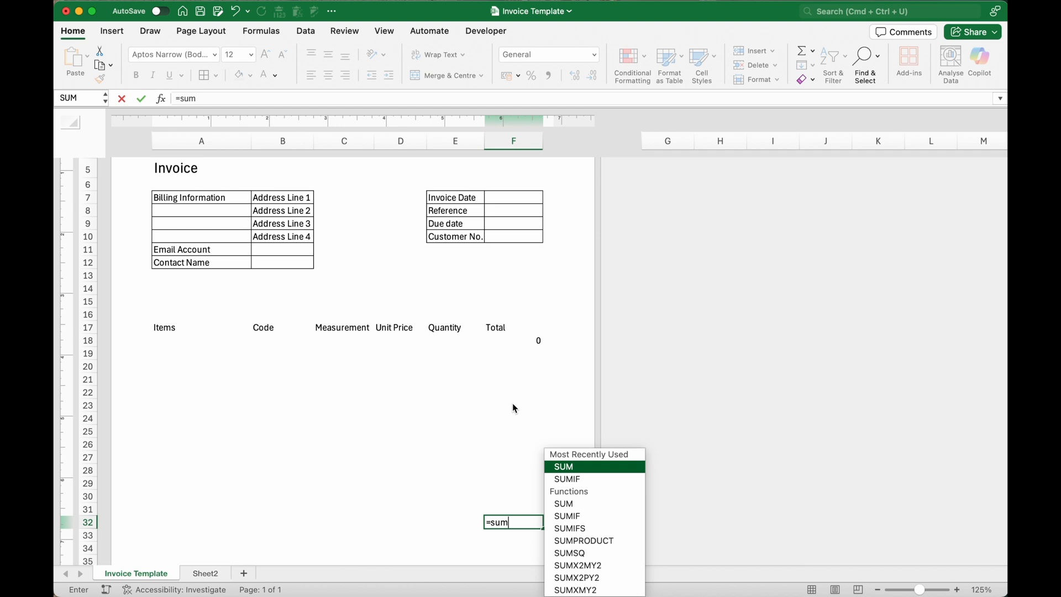
{"action": "type", "text": "("}
{"action": "left_click", "coordinate": [525, 342]}
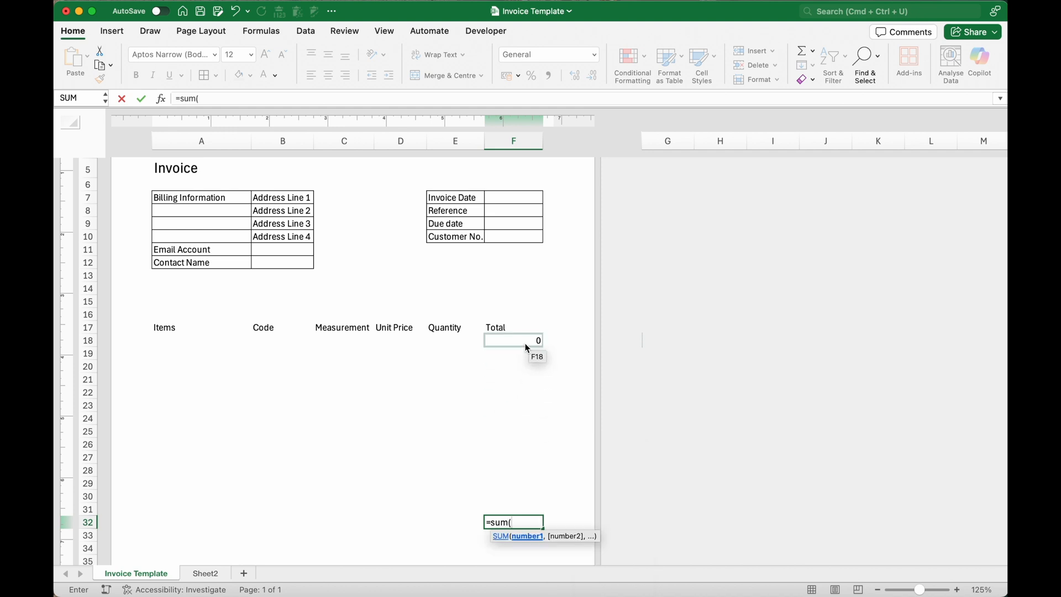
{"action": "left_click_drag", "start_coordinate": [527, 356], "coordinate": [509, 514]}
{"action": "type", "text": ")"}
{"action": "key", "text": "Return"}
- In F33, enter the formula =F32*.12 to calculate 12 percent of the subtotal
{"action": "type", "text": "="}
{"action": "left_click", "coordinate": [506, 509]}
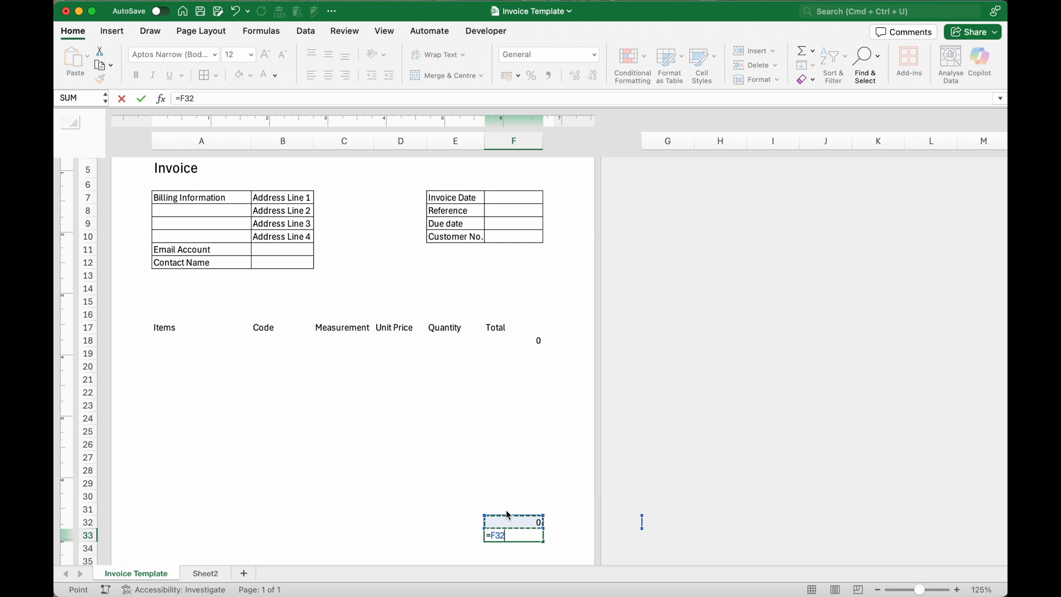
{"action": "type", "text": "*"}
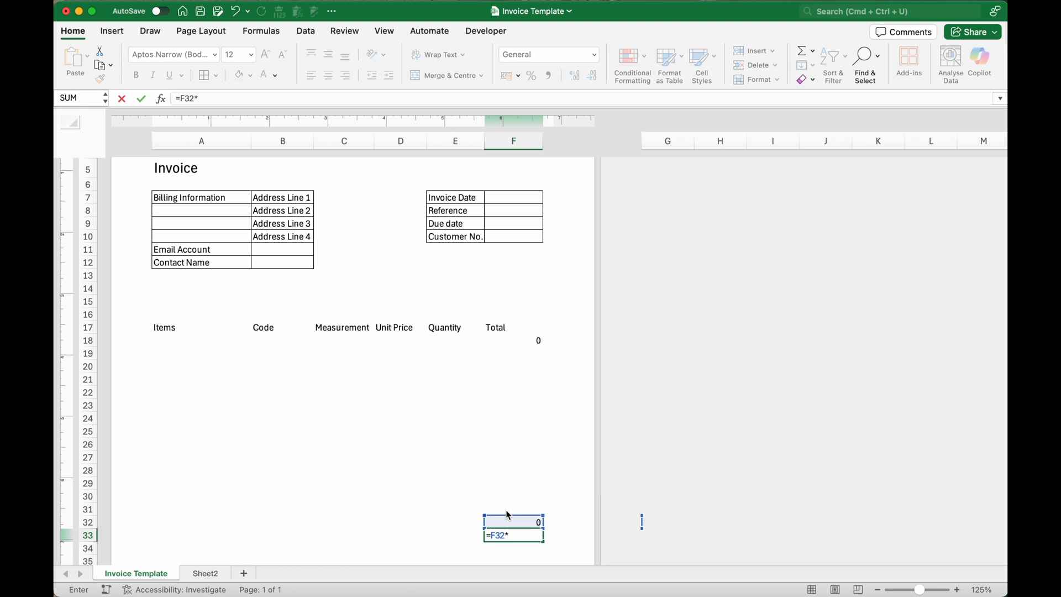
{"action": "type", "text": ".12"}
{"action": "key", "text": "Return"}
- In F34, enter the formula =F32+F33 to get the grand total
{"action": "type", "text": "="}
{"action": "key", "text": "Up"}
{"action": "key", "text": "Up"}
{"action": "type", "text": "+"}
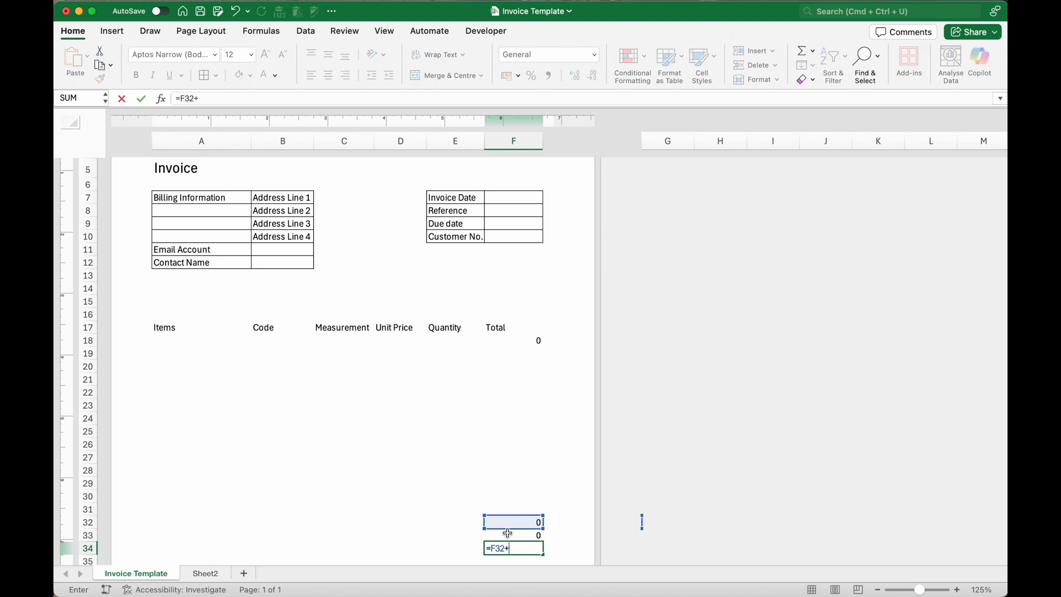
{"action": "left_click", "coordinate": [507, 534]}
{"action": "key", "text": "Return"}
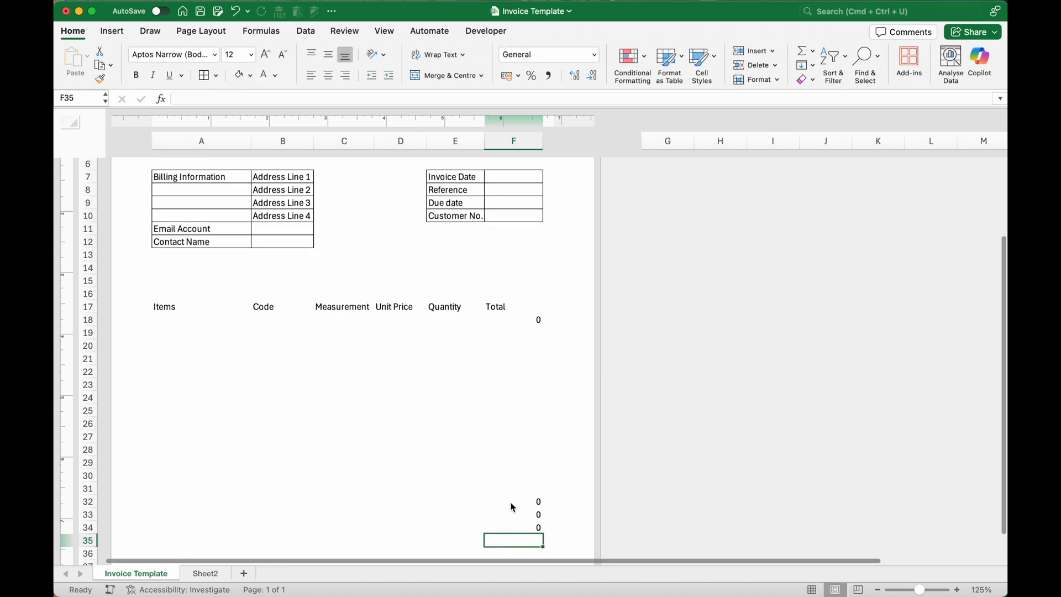
- Apply all borders to the totals block E32:F34
{"action": "left_click", "coordinate": [499, 502]}
{"action": "left_click", "coordinate": [462, 503]}
{"action": "left_click_drag", "start_coordinate": [462, 503], "coordinate": [512, 526]}
{"action": "left_click", "coordinate": [205, 81]}
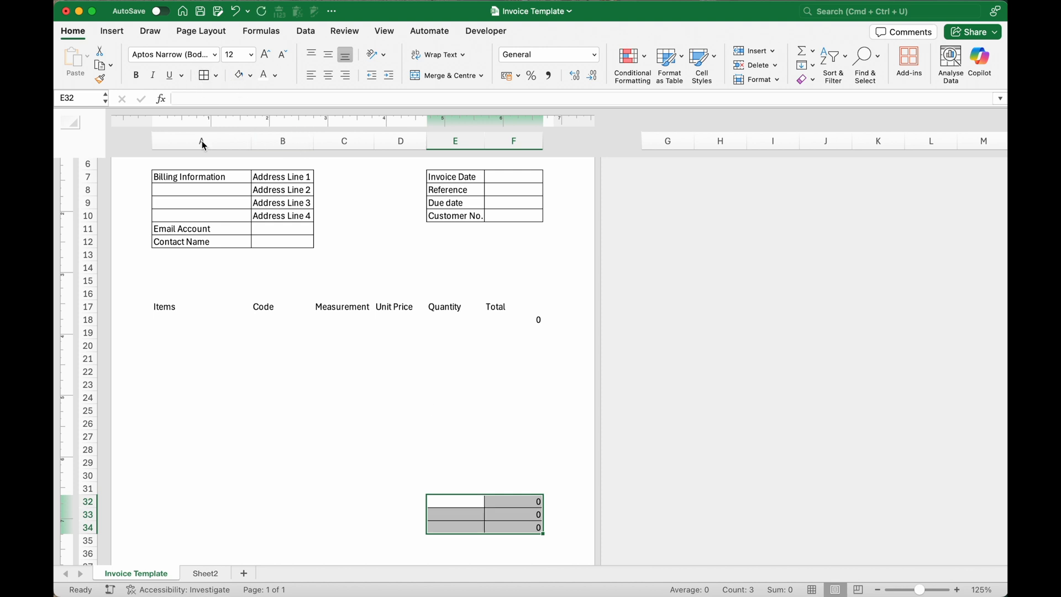
- Give the item rows A18:F31 thin horizontal borders only, at the top, between rows and at the bottom
{"action": "left_click_drag", "start_coordinate": [166, 319], "coordinate": [517, 488]}
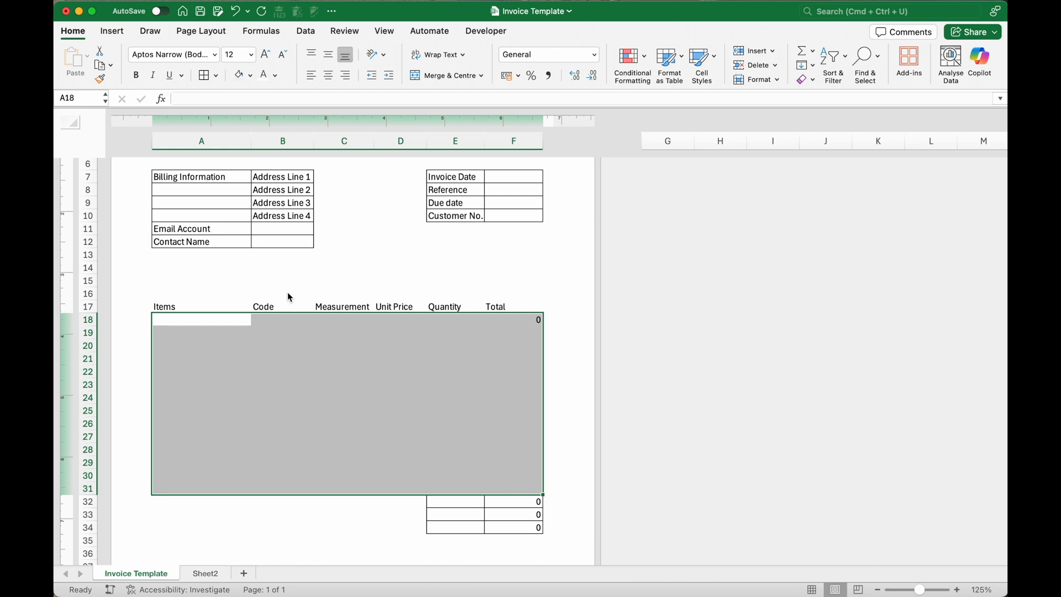
{"action": "left_click", "coordinate": [217, 77]}
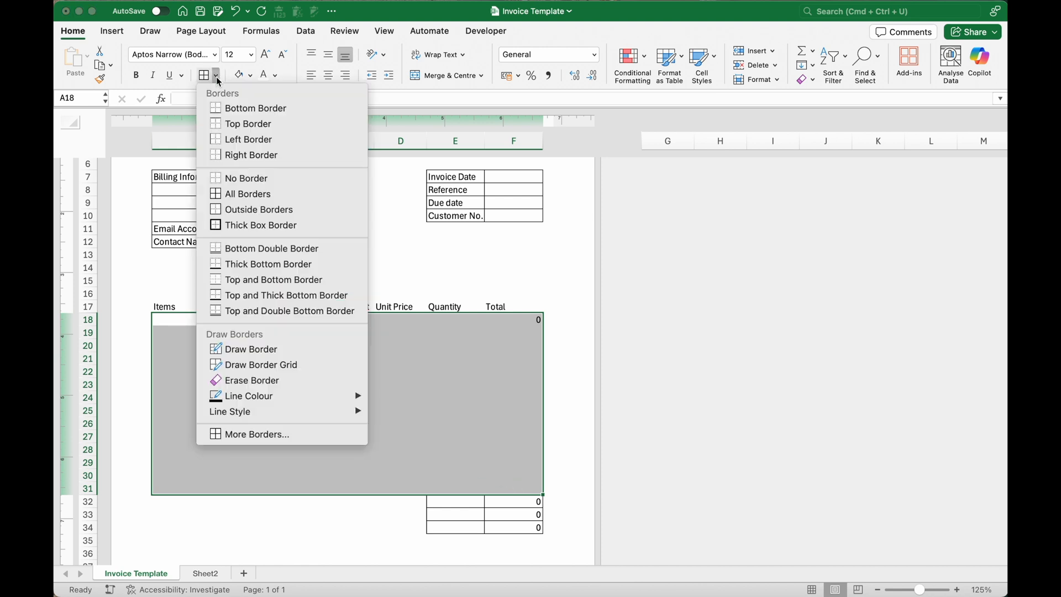
{"action": "left_click", "coordinate": [252, 437]}
{"action": "left_click", "coordinate": [400, 238]}
{"action": "left_click", "coordinate": [589, 211]}
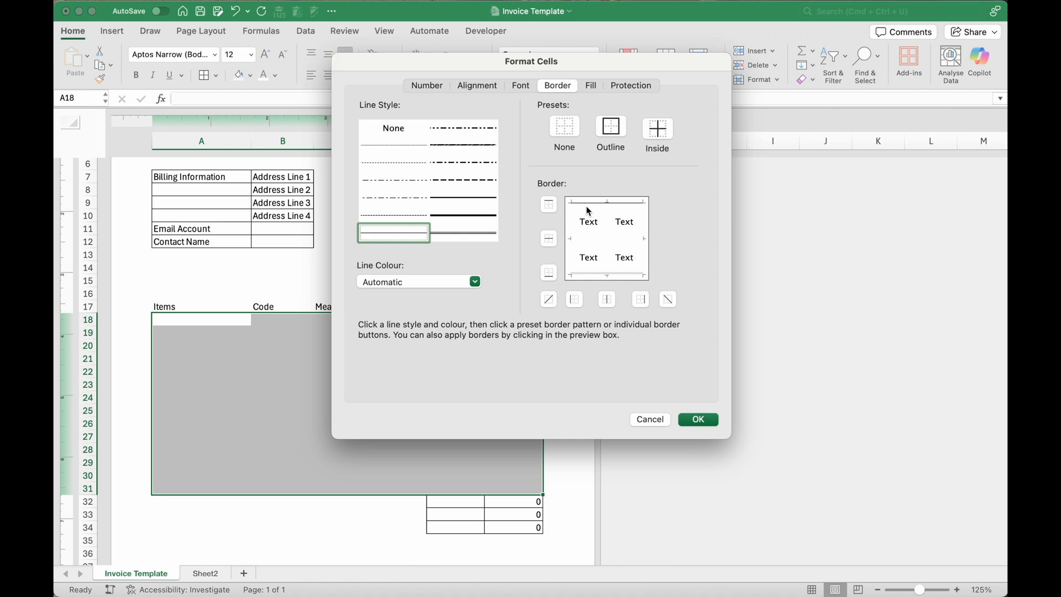
{"action": "left_click", "coordinate": [589, 239]}
{"action": "left_click", "coordinate": [589, 275]}
{"action": "left_click", "coordinate": [698, 420]}
- Format the Total cells F18:F34 in comma style without decimals
{"action": "left_click_drag", "start_coordinate": [526, 320], "coordinate": [526, 528]}
{"action": "left_click", "coordinate": [549, 75]}
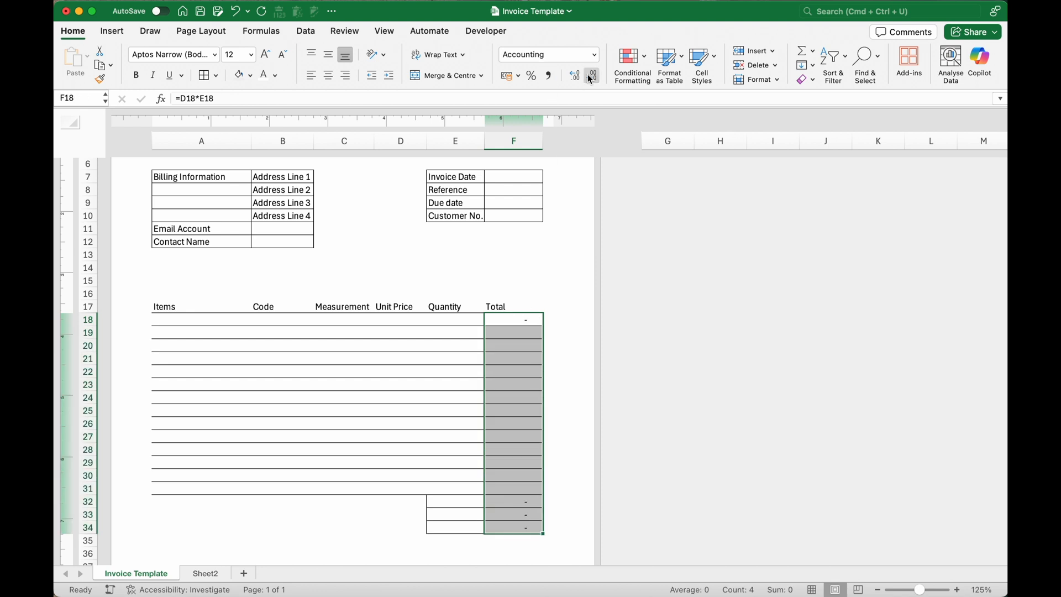
{"action": "left_click", "coordinate": [463, 437]}
- Copy the product names, IDs and measurements in A8:C20 of Sheet2 and paste them into the Invoice Template sheet at A18
{"action": "left_click", "coordinate": [168, 320]}
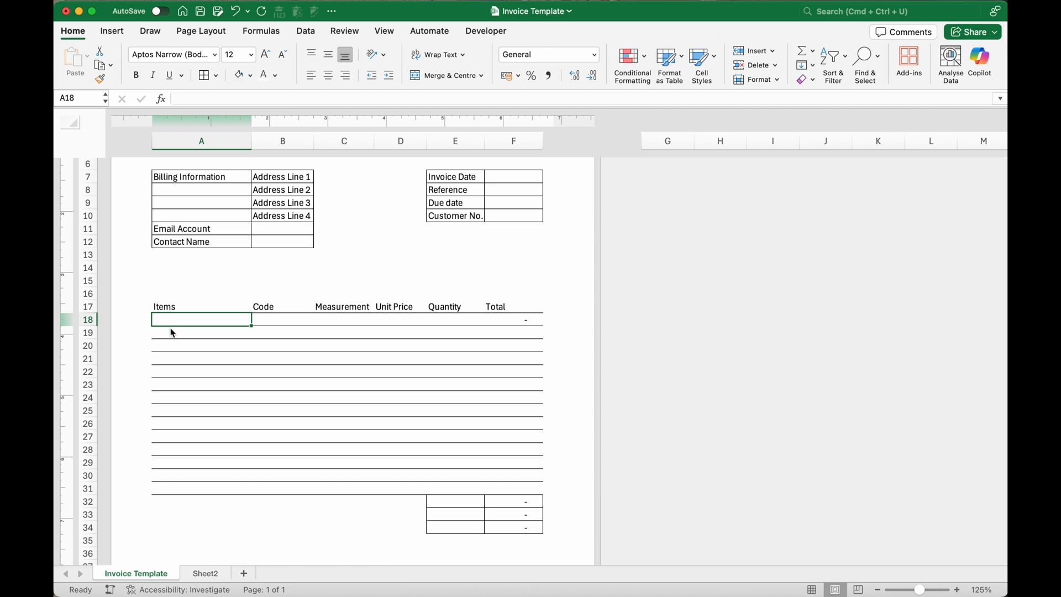
{"action": "left_click", "coordinate": [204, 574]}
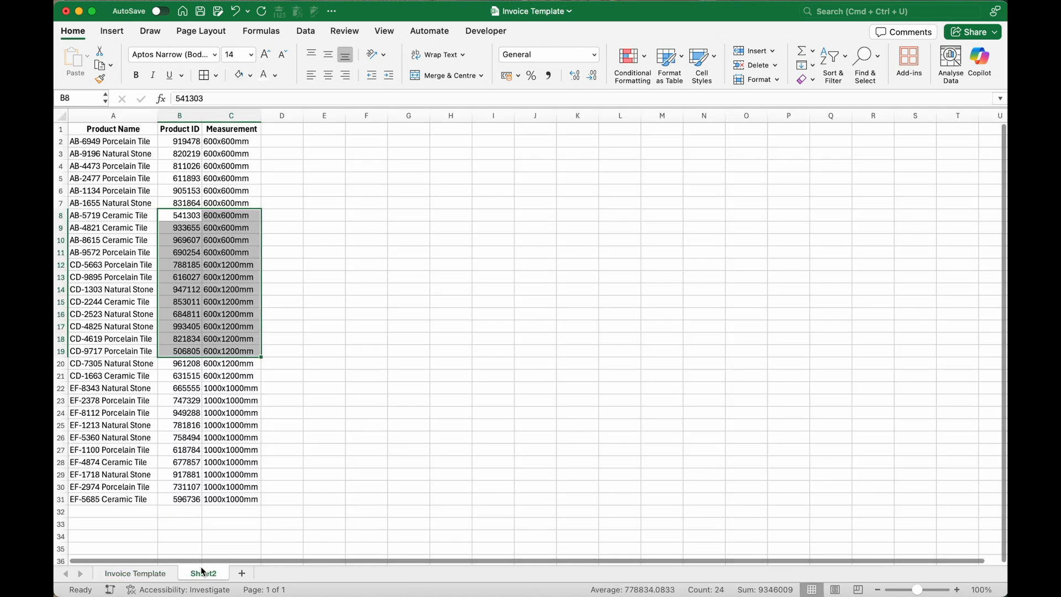
{"action": "left_click", "coordinate": [133, 215]}
{"action": "left_click_drag", "start_coordinate": [133, 216], "coordinate": [222, 365]}
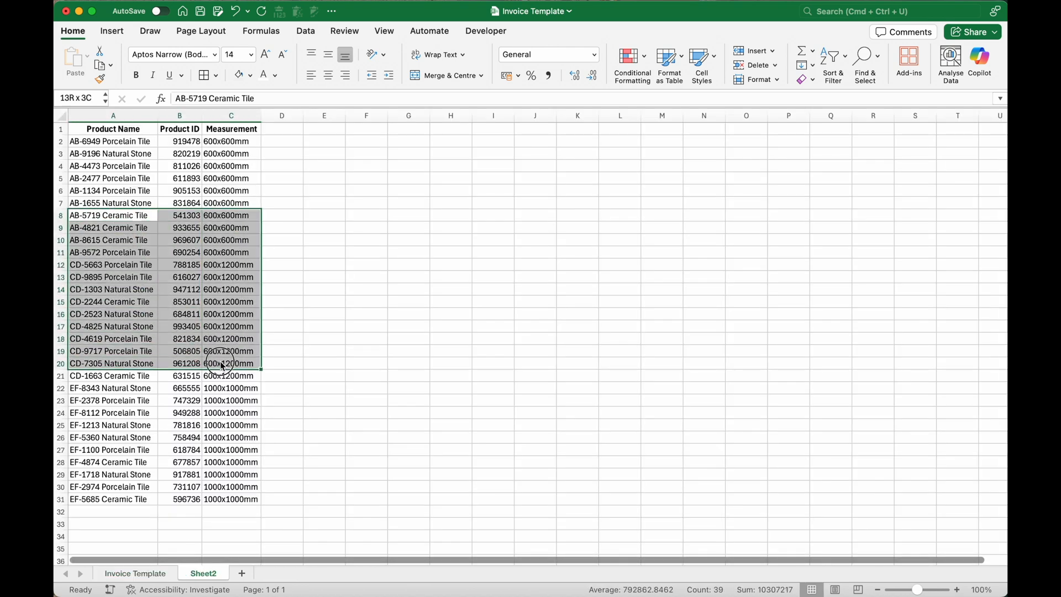
{"action": "key", "text": "super+c"}
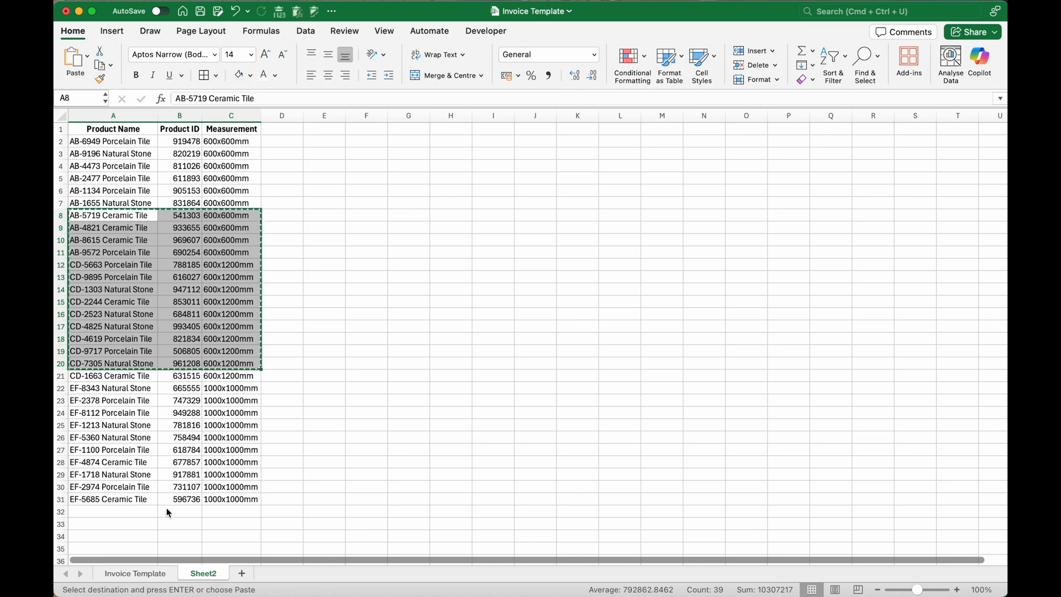
{"action": "left_click", "coordinate": [149, 575]}
{"action": "key", "text": "super+v"}
- In D18, under Unit Price, enter =RANDBETWEEN(1000,5000) to generate a sample price
{"action": "left_click", "coordinate": [400, 332]}
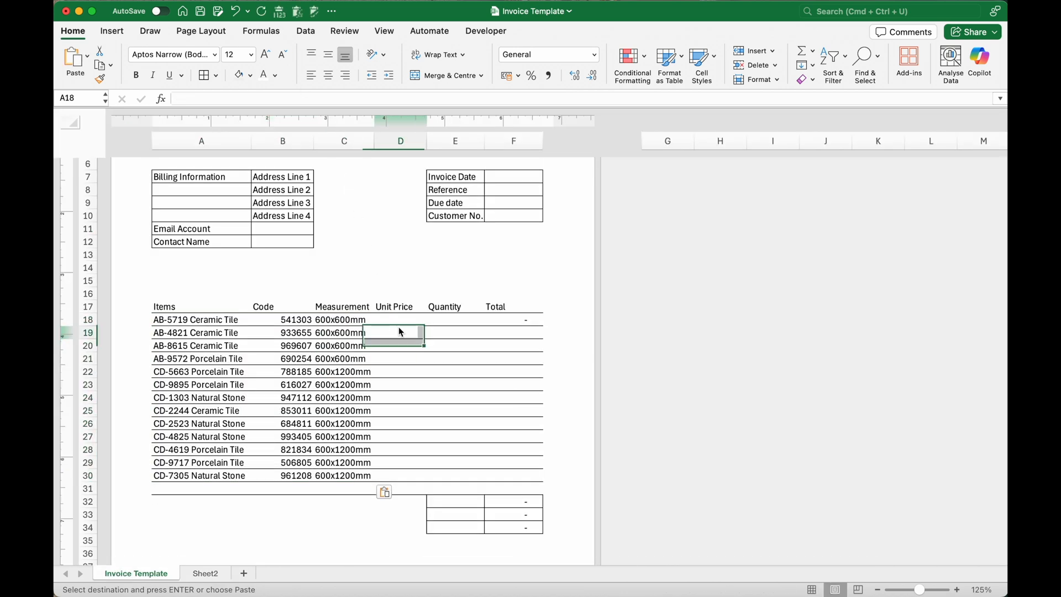
{"action": "left_click", "coordinate": [396, 321]}
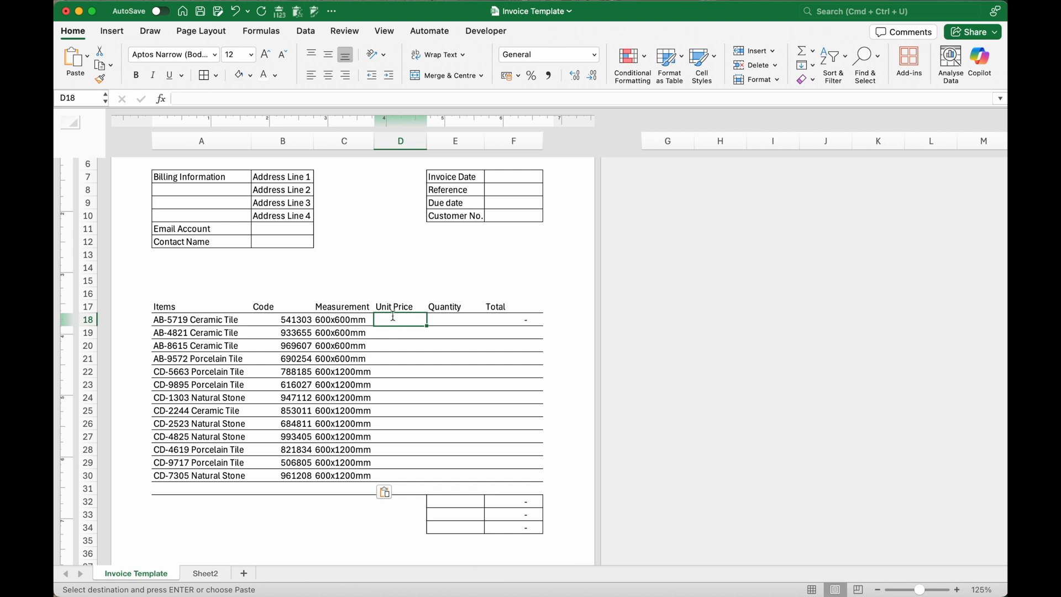
{"action": "type", "text": "=randbetween"}
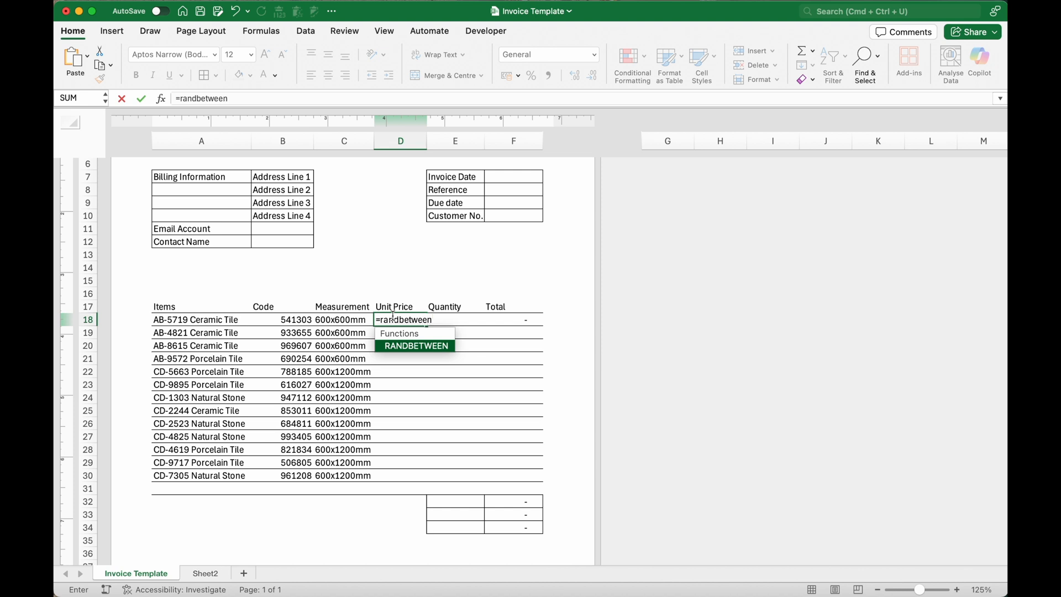
{"action": "type", "text": "("}
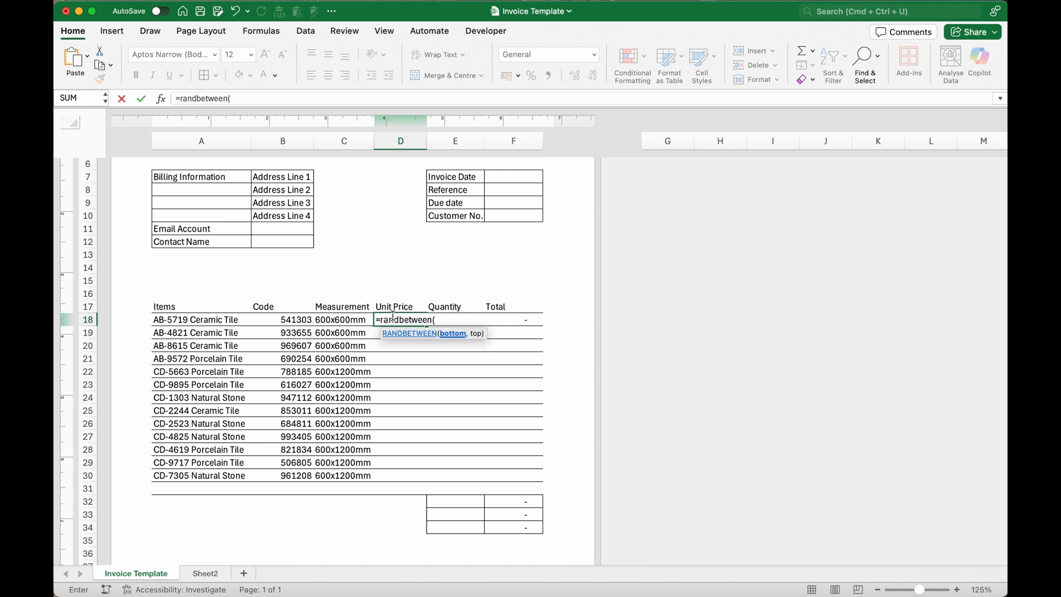
{"action": "type", "text": "1000,5000"}
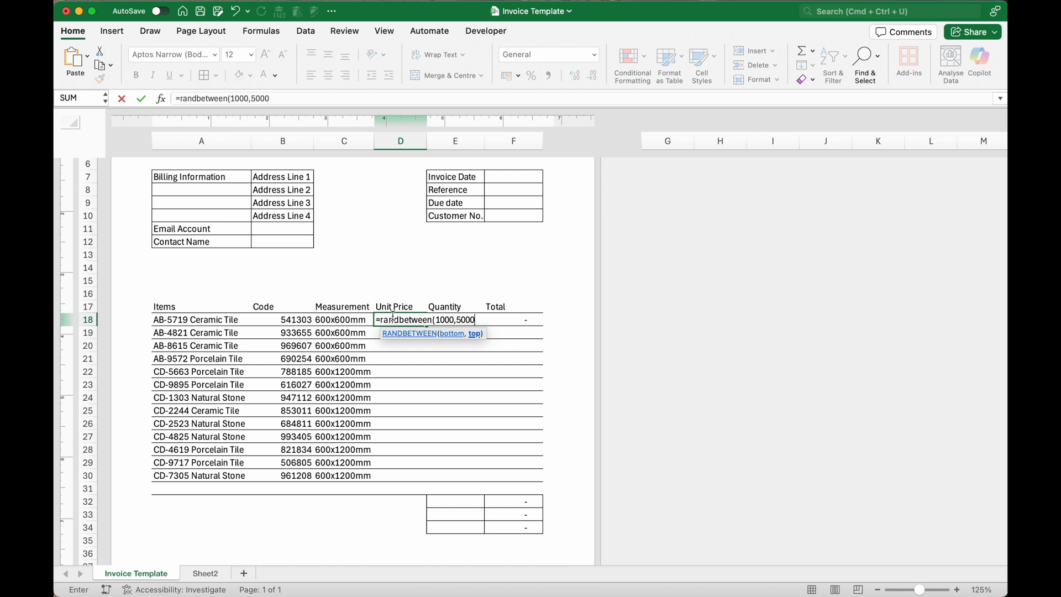
{"action": "type", "text": ")"}
{"action": "key", "text": "Return"}
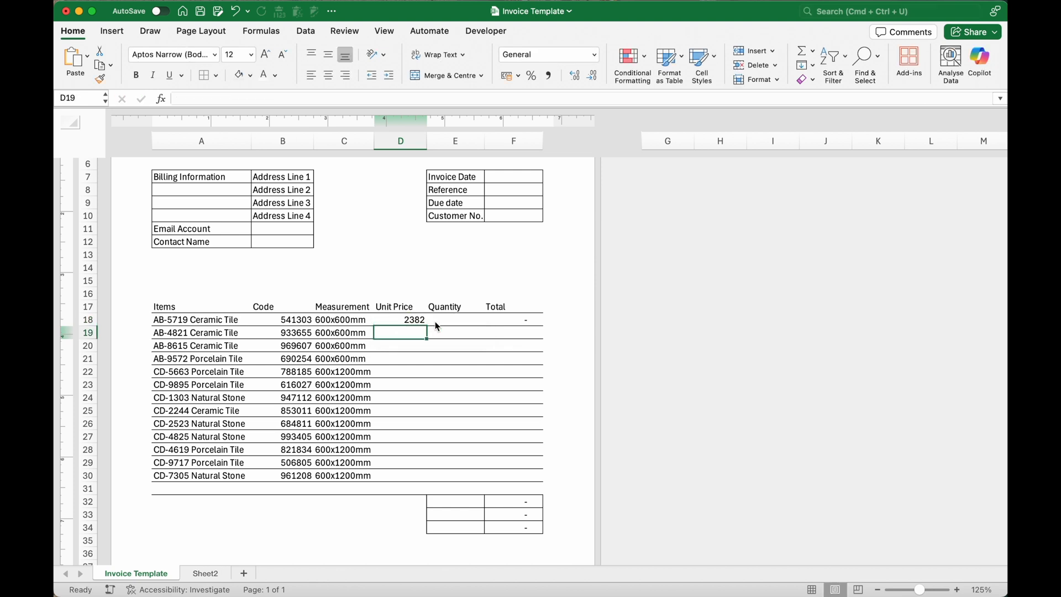
- In E18, under Quantity, enter =RANDBETWEEN(29,60) to generate a sample quantity
{"action": "left_click", "coordinate": [437, 321]}
{"action": "type", "text": "=randbe"}
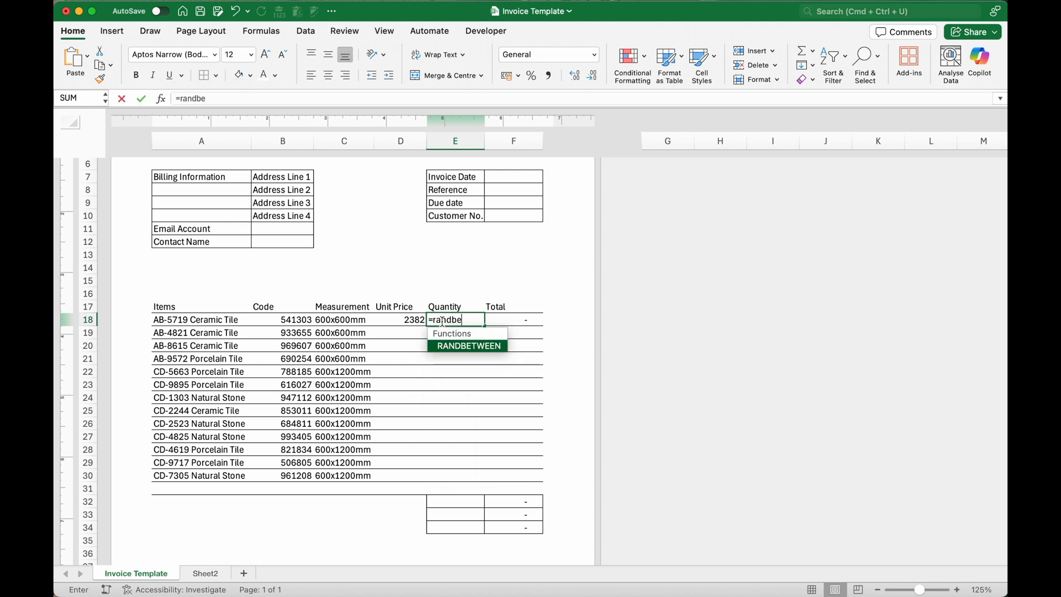
{"action": "type", "text": "tween(29,"}
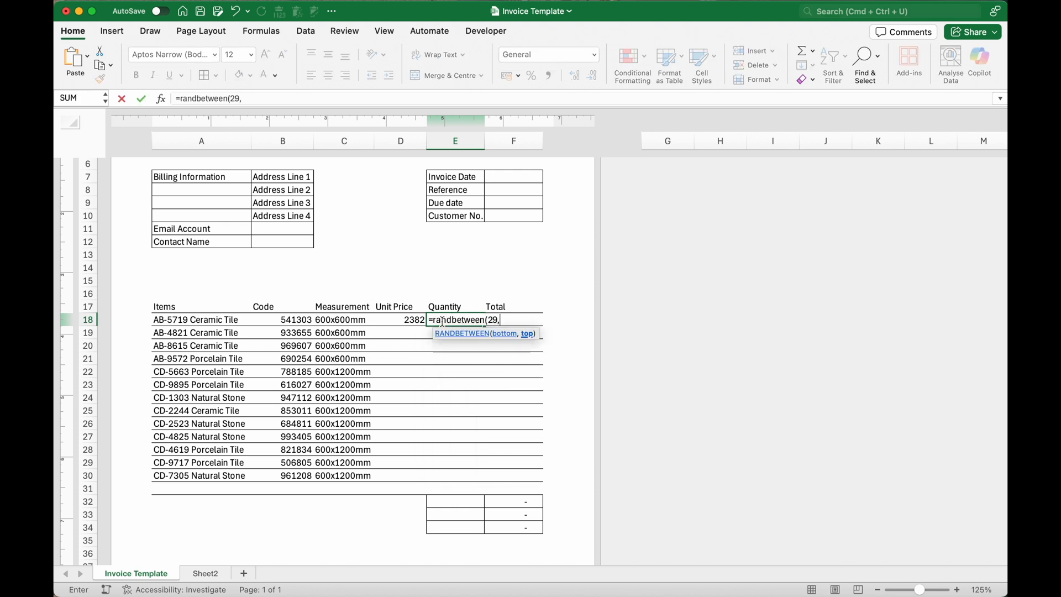
{"action": "type", "text": "60)"}
{"action": "key", "text": "Return"}
- Fill the Unit Price, Quantity and Total formulas down to row 30 and format D18:D30 in comma style without decimals
{"action": "left_click_drag", "start_coordinate": [414, 321], "coordinate": [409, 477]}
{"action": "left_click", "coordinate": [549, 76]}
{"action": "left_click", "coordinate": [592, 75]}
{"action": "left_click", "coordinate": [592, 75]}
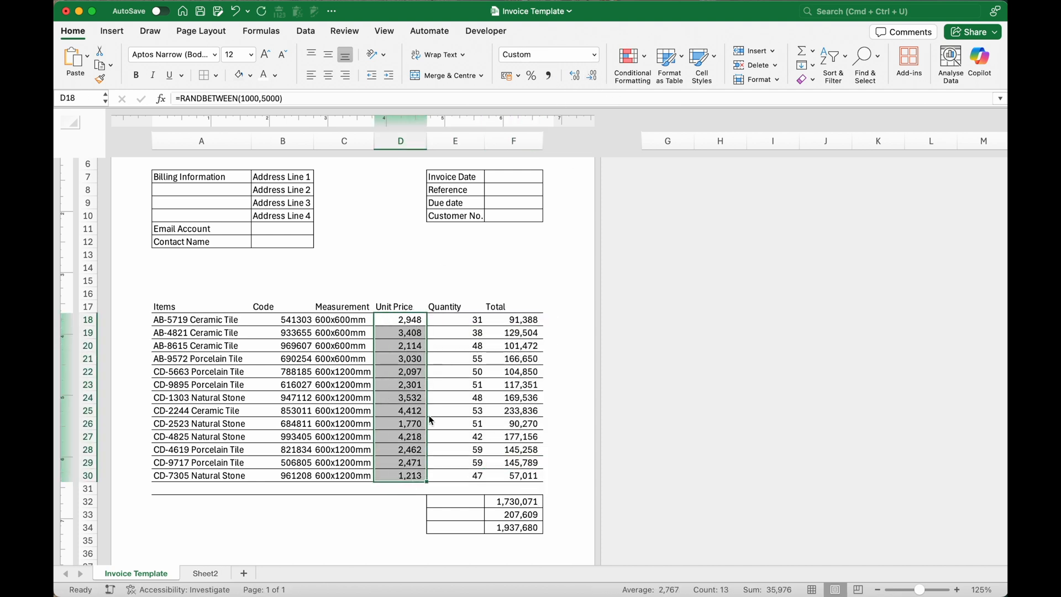
{"action": "left_click", "coordinate": [381, 441]}
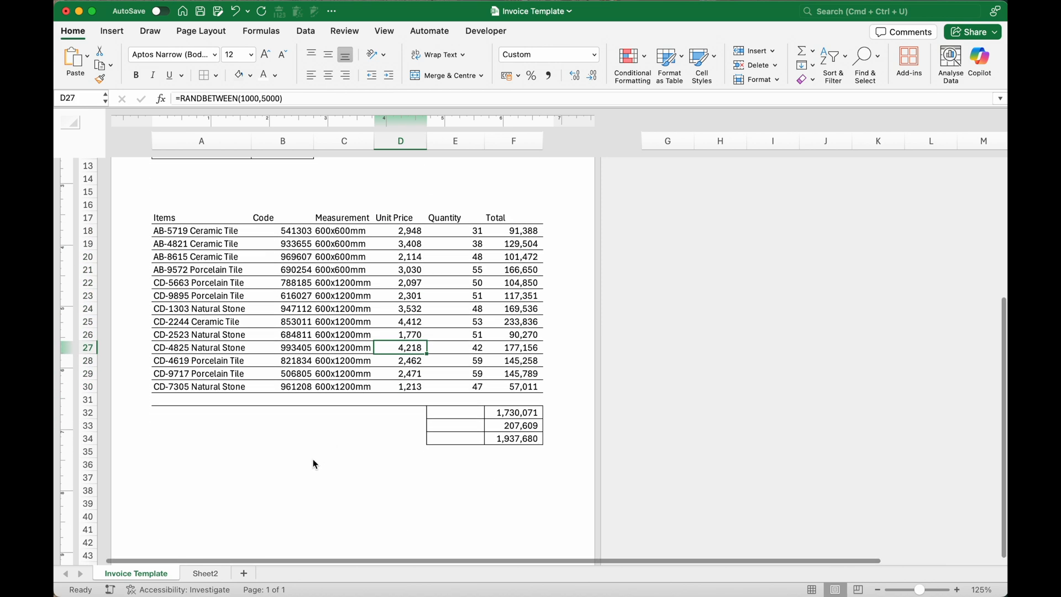
- Enter the label "Notes:" in A36 below the item table
{"action": "left_click", "coordinate": [307, 464]}
{"action": "left_click", "coordinate": [188, 466]}
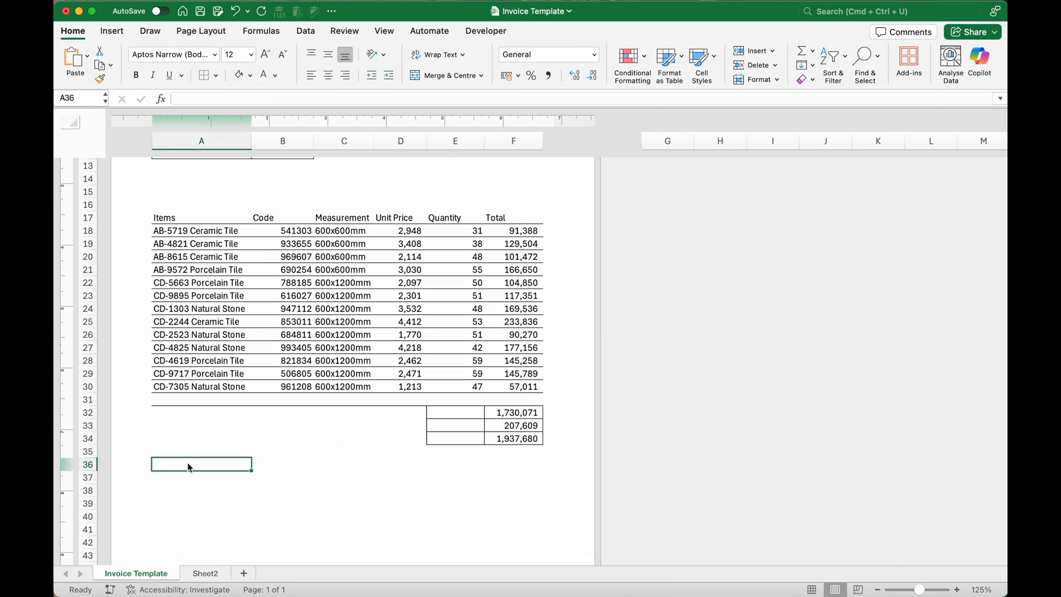
{"action": "type", "text": "Notes"}
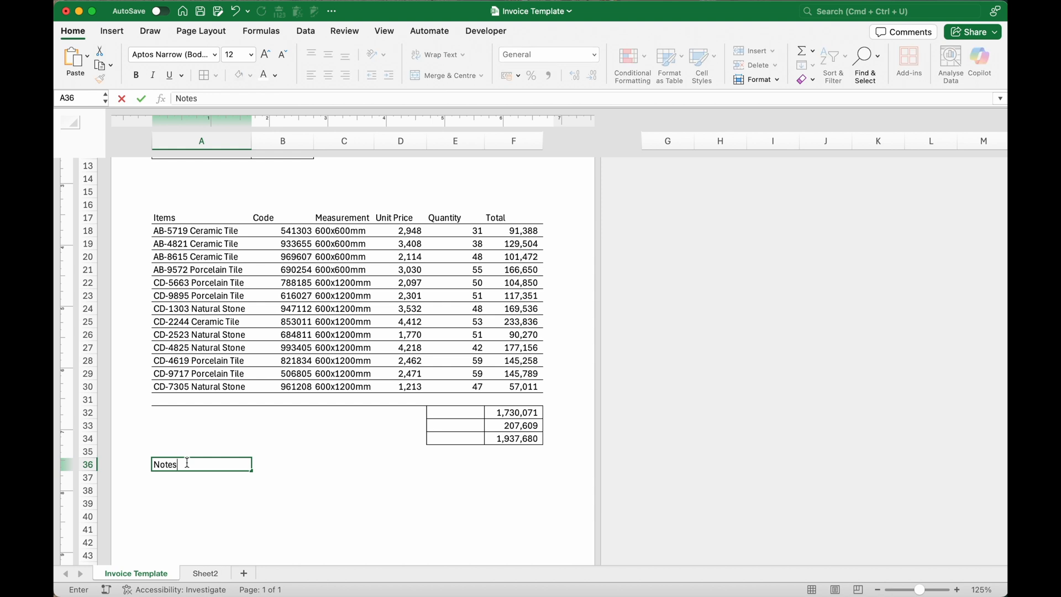
{"action": "type", "text": ":"}
{"action": "key", "text": "Return"}
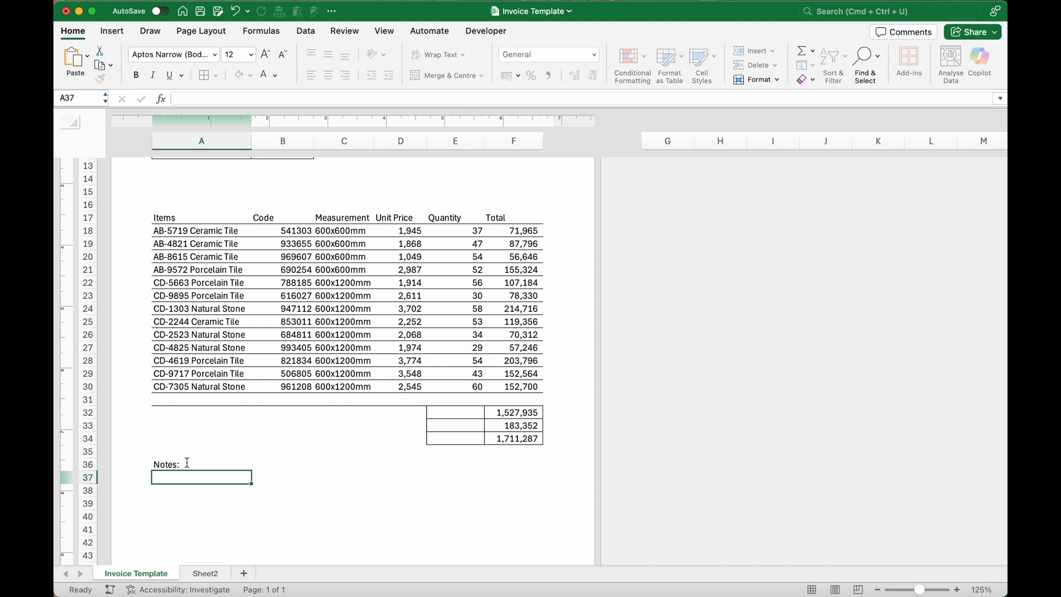
- Enter the heading "Payment Information" in A40, with the labels "Name of Bank" in A41 and "Account Number" in A42
{"action": "left_click", "coordinate": [178, 519]}
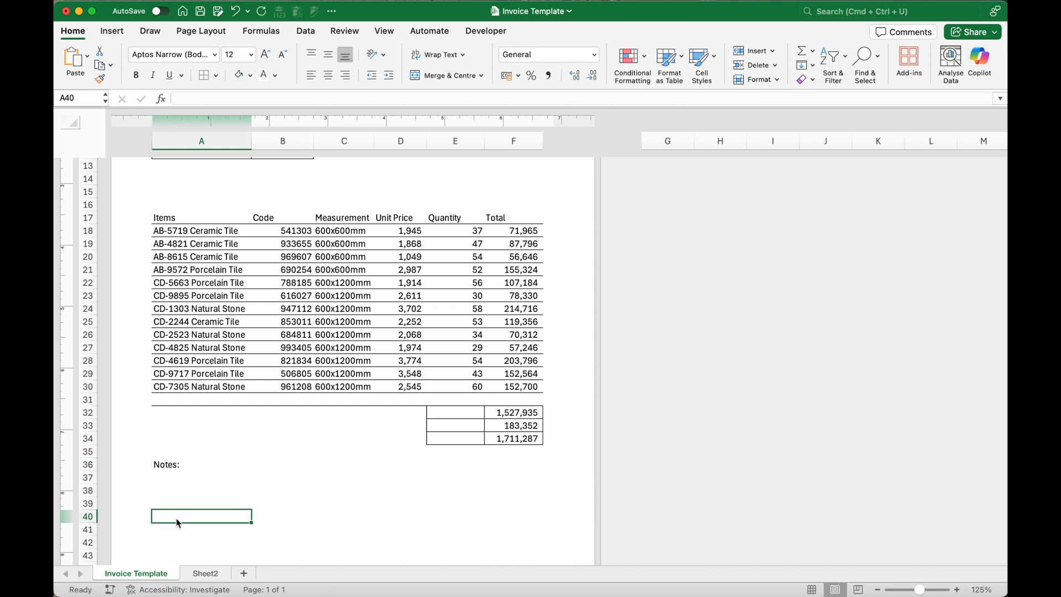
{"action": "type", "text": "Payment "}
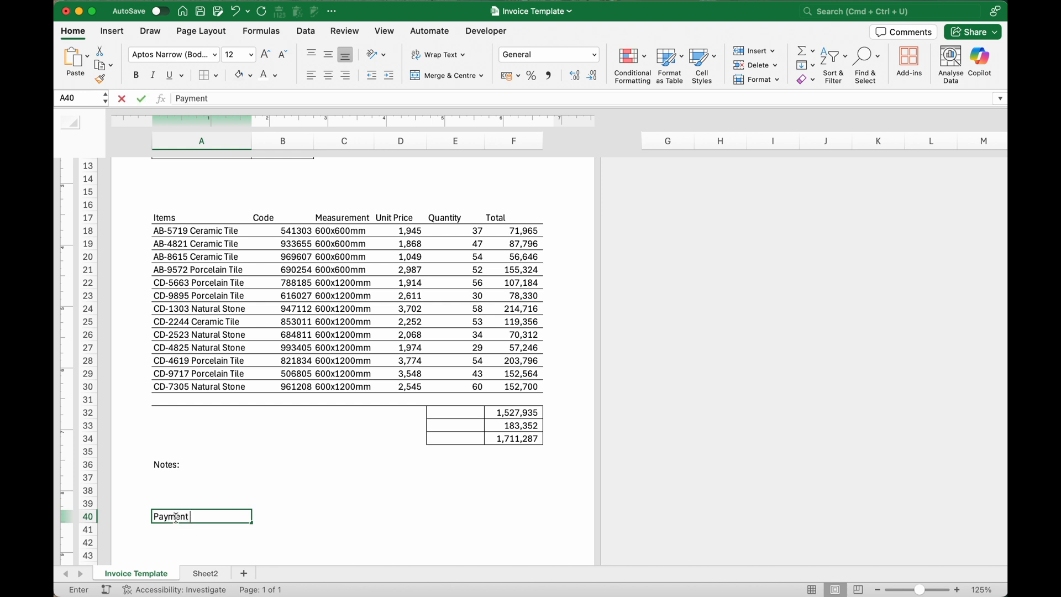
{"action": "type", "text": "Information"}
{"action": "key", "text": "Return"}
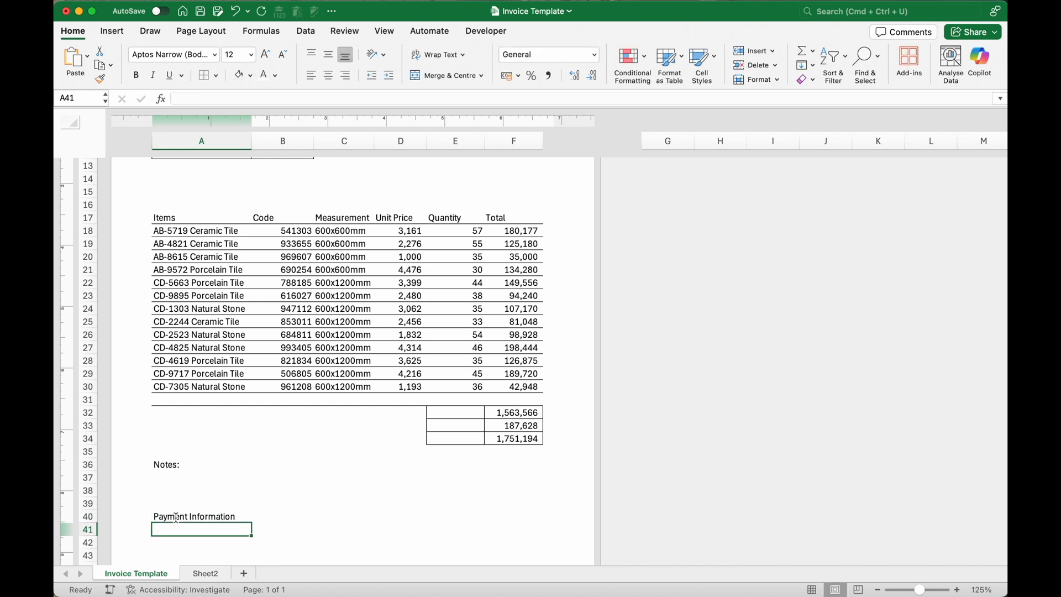
{"action": "scroll", "coordinate": [176, 517], "scroll_direction": "down", "scroll_amount": 5}
{"action": "type", "text": "Na"}
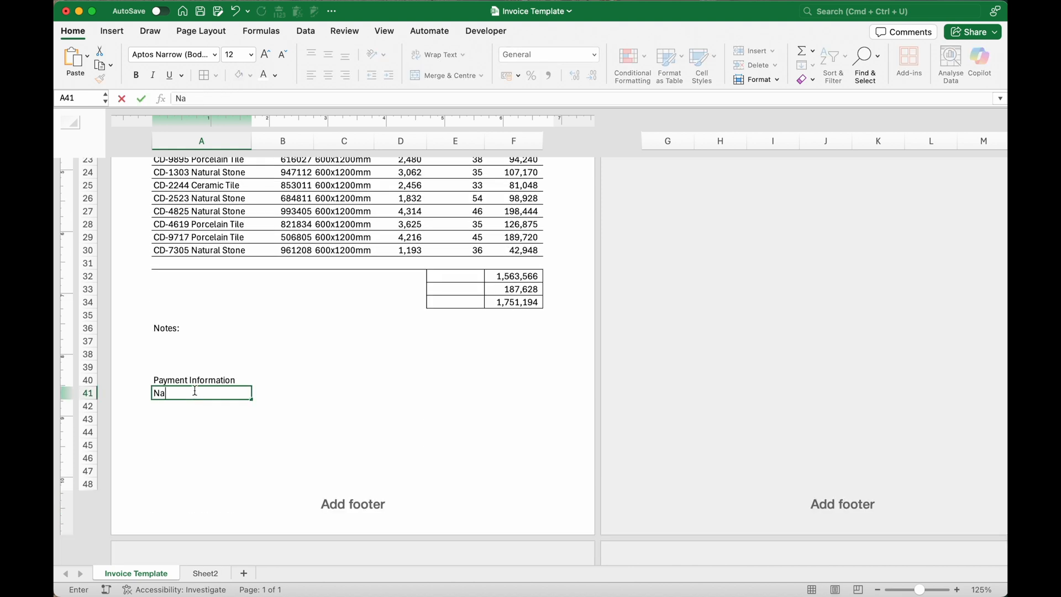
{"action": "type", "text": "me of Bank"}
{"action": "key", "text": "Return"}
{"action": "type", "text": "Account Number"}
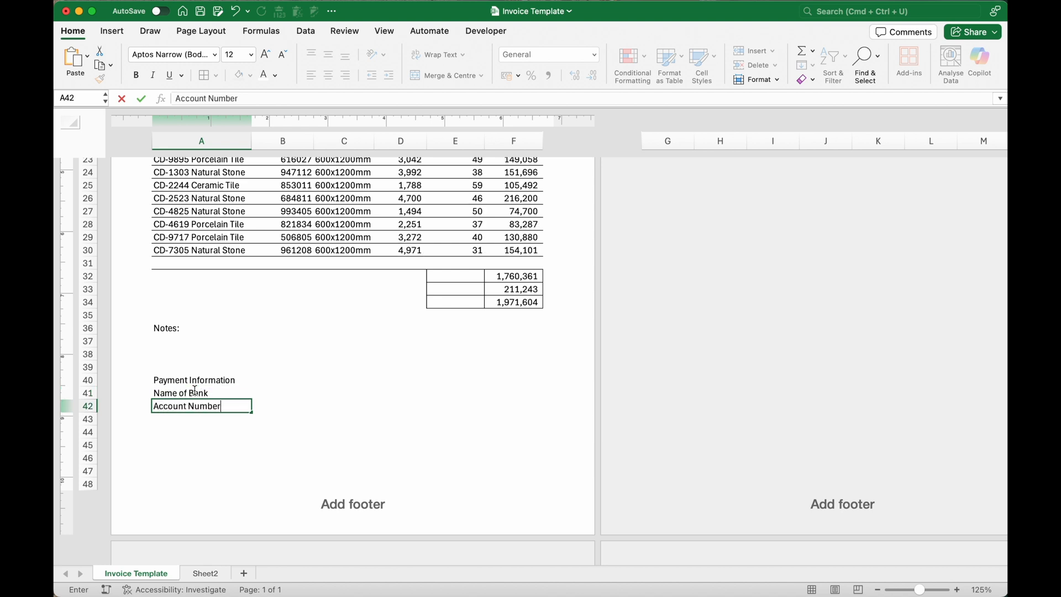
{"action": "key", "text": "Return"}
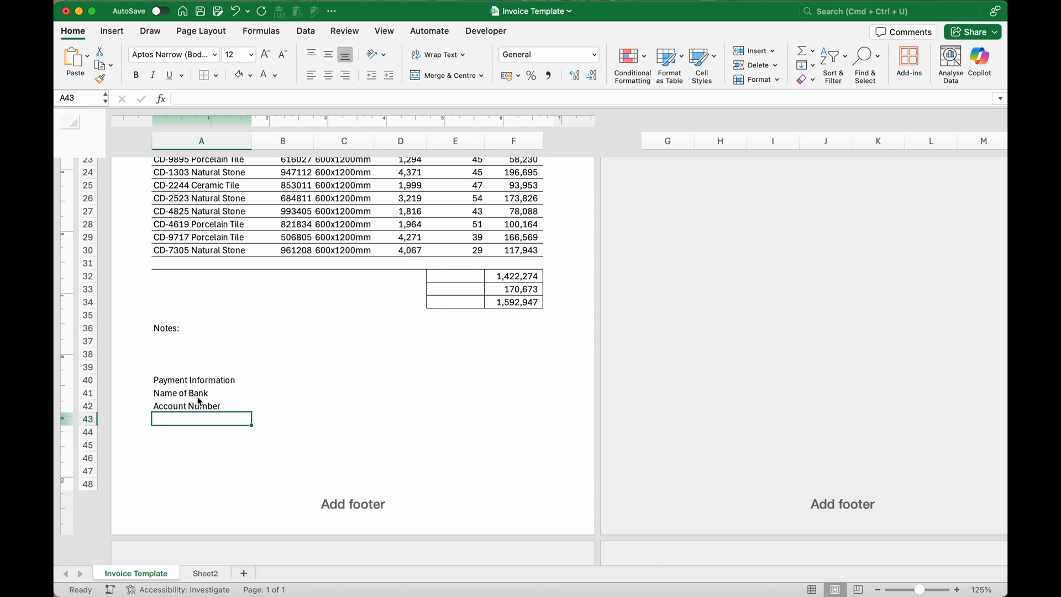
{"action": "left_click", "coordinate": [199, 397]}
{"action": "left_click", "coordinate": [200, 409]}
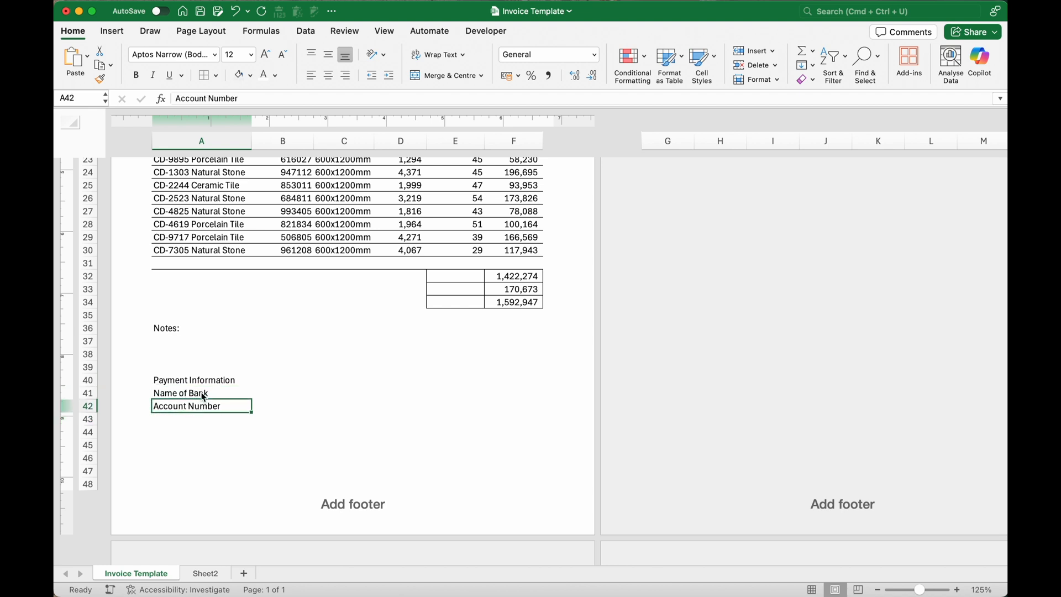
- Apply all borders to the bank details block A41:B42 under Payment Information
{"action": "left_click_drag", "start_coordinate": [200, 395], "coordinate": [276, 409]}
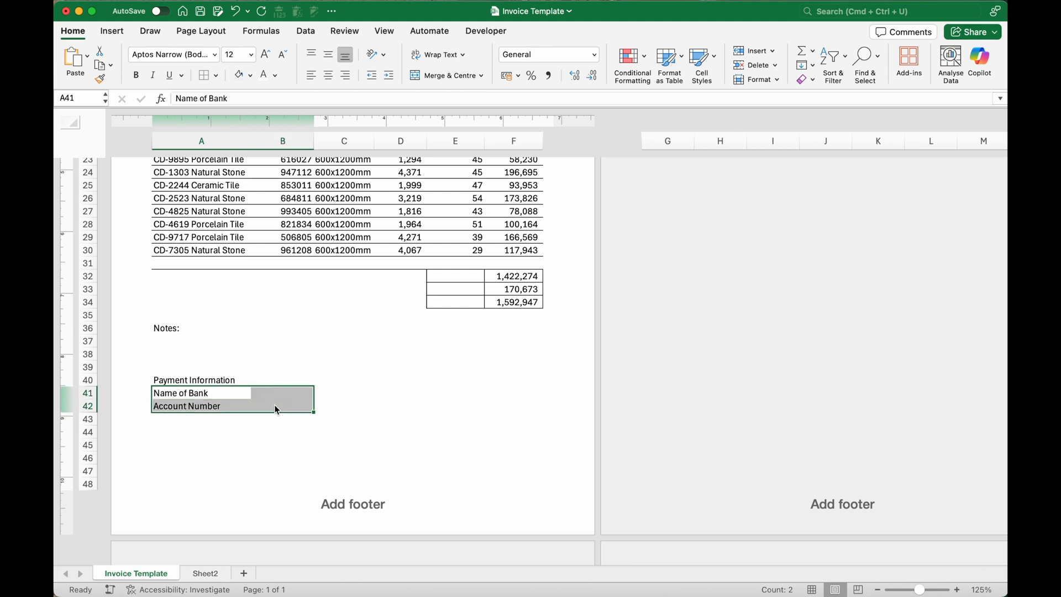
{"action": "left_click", "coordinate": [216, 76]}
{"action": "left_click", "coordinate": [233, 196]}
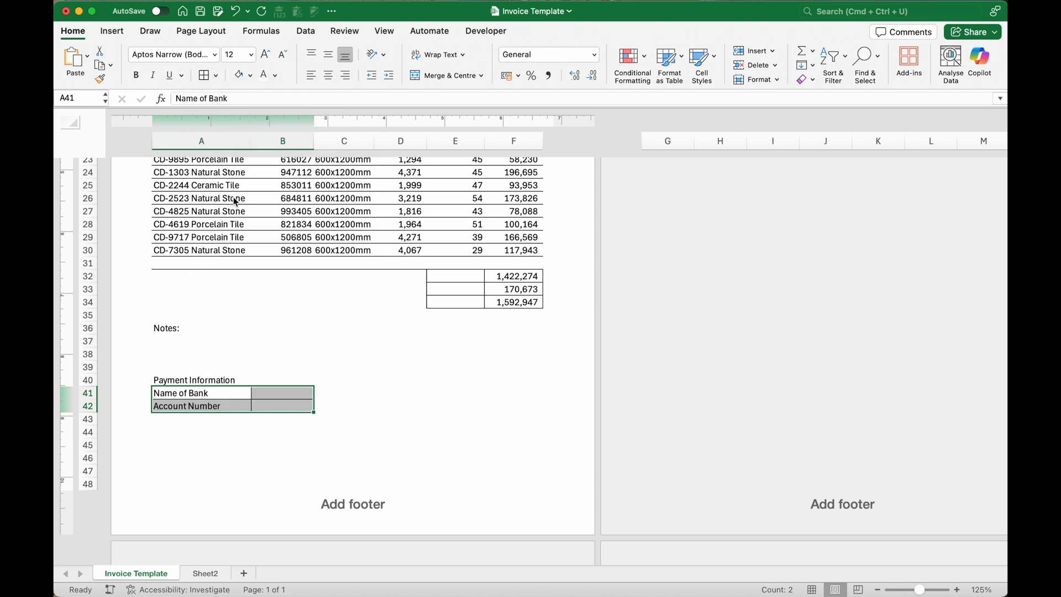
{"action": "left_click", "coordinate": [246, 381]}
{"action": "left_click", "coordinate": [280, 398]}
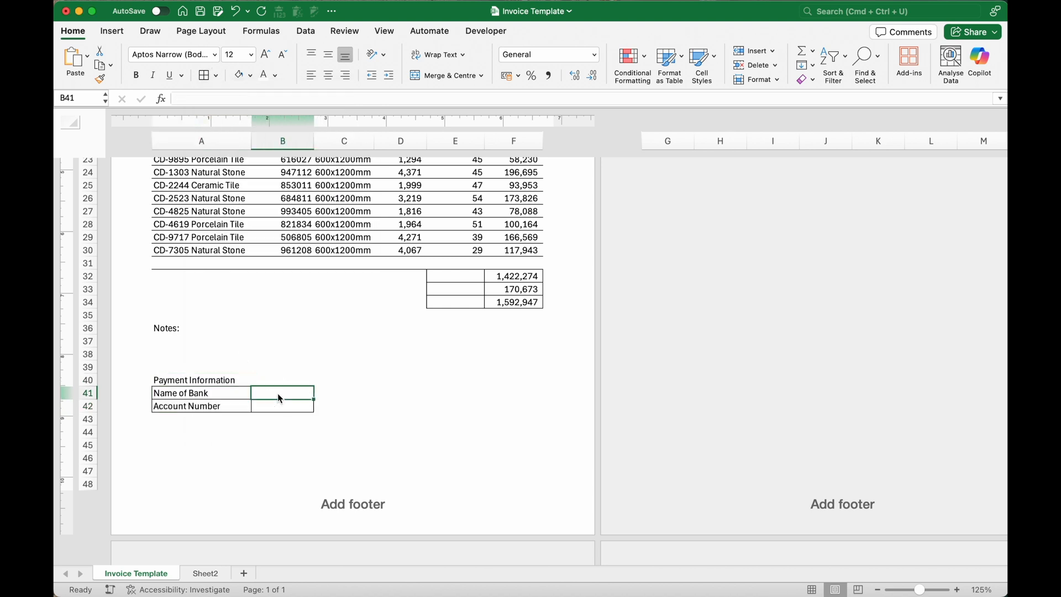
- Fill the band A2:F3 above the Invoice title with the lightest theme blue
{"action": "scroll", "coordinate": [277, 393], "scroll_direction": "up", "scroll_amount": 10}
{"action": "left_click", "coordinate": [187, 272]}
{"action": "left_click", "coordinate": [167, 223]}
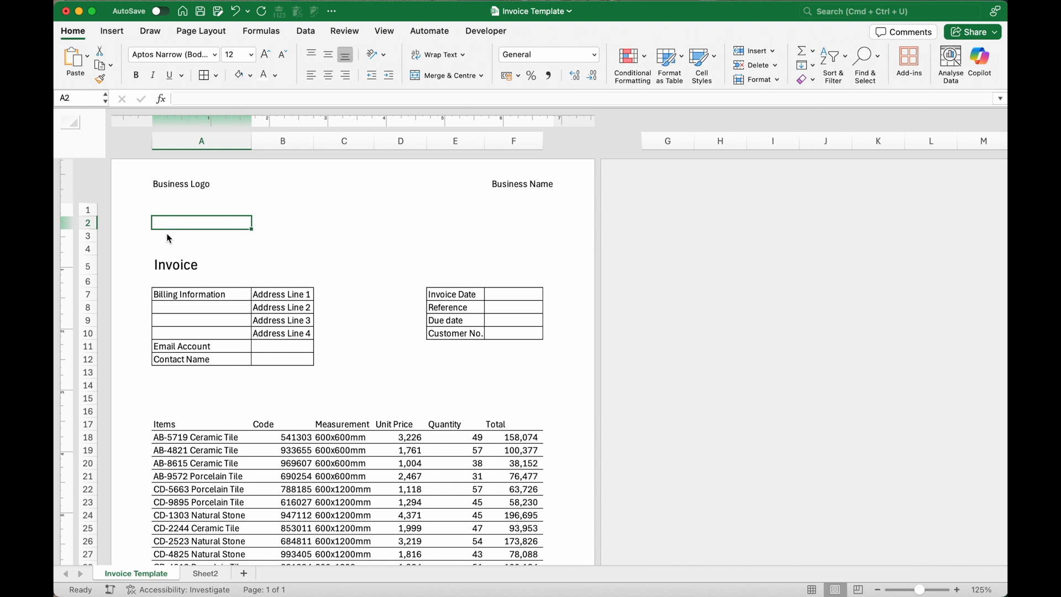
{"action": "left_click", "coordinate": [168, 225]}
{"action": "left_click_drag", "start_coordinate": [168, 226], "coordinate": [523, 238]}
{"action": "left_click", "coordinate": [250, 75]}
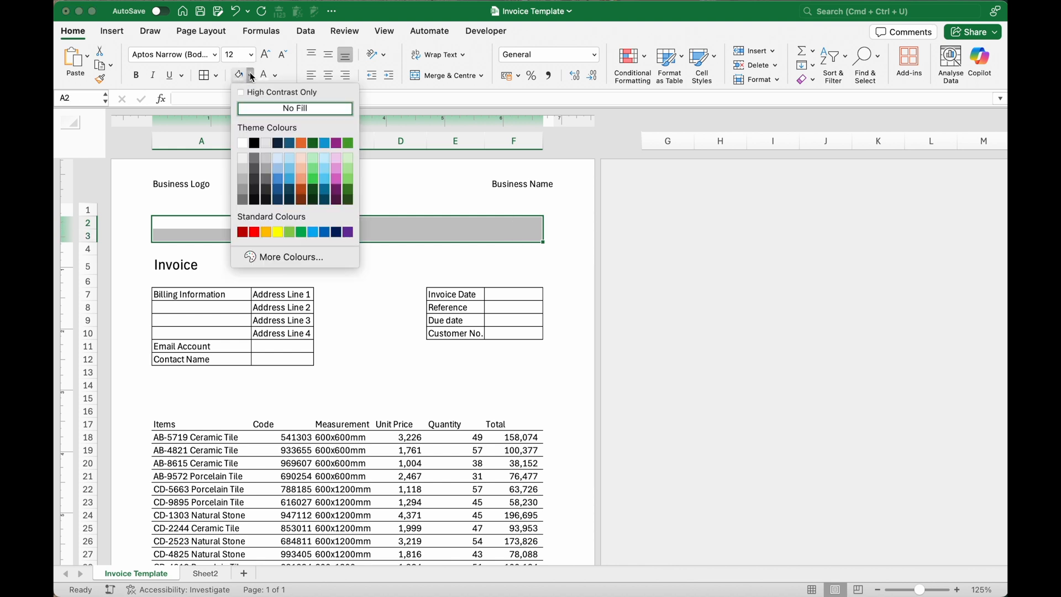
{"action": "left_click", "coordinate": [278, 160]}
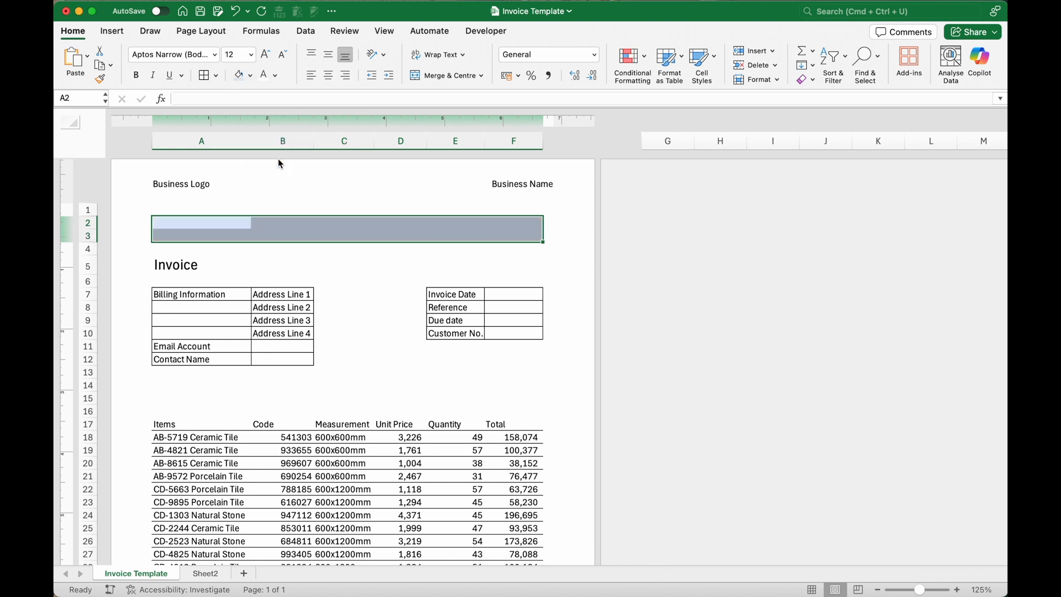
- Shade the item table rows A18:F31 with a very light grey fill
{"action": "left_click", "coordinate": [168, 409]}
{"action": "left_click", "coordinate": [167, 427]}
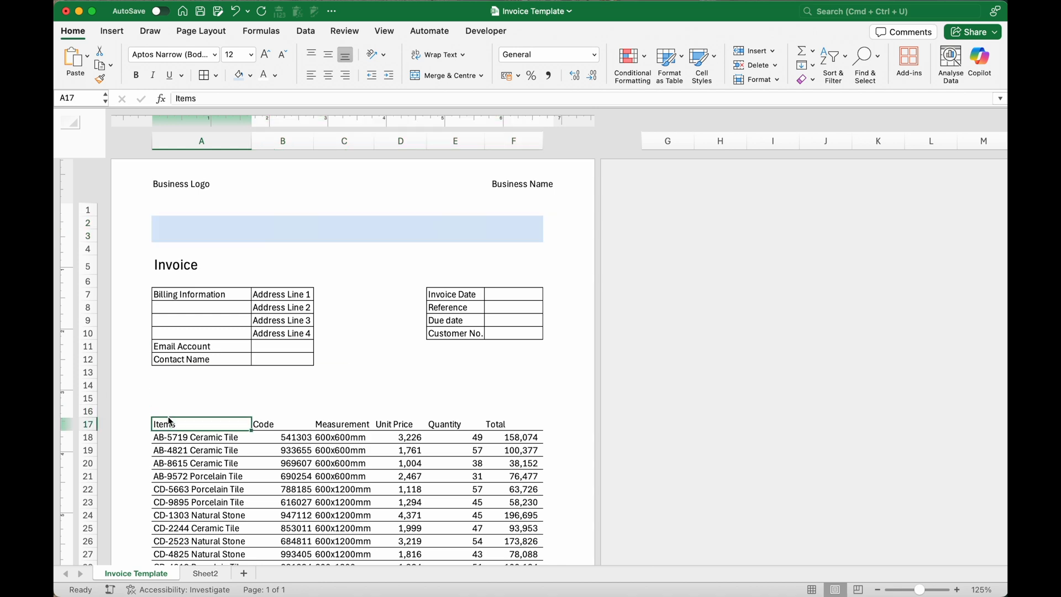
{"action": "scroll", "coordinate": [169, 422], "scroll_direction": "down", "scroll_amount": 5}
{"action": "left_click", "coordinate": [177, 347]}
{"action": "left_click", "coordinate": [174, 346]}
{"action": "left_click_drag", "start_coordinate": [177, 348], "coordinate": [520, 517]}
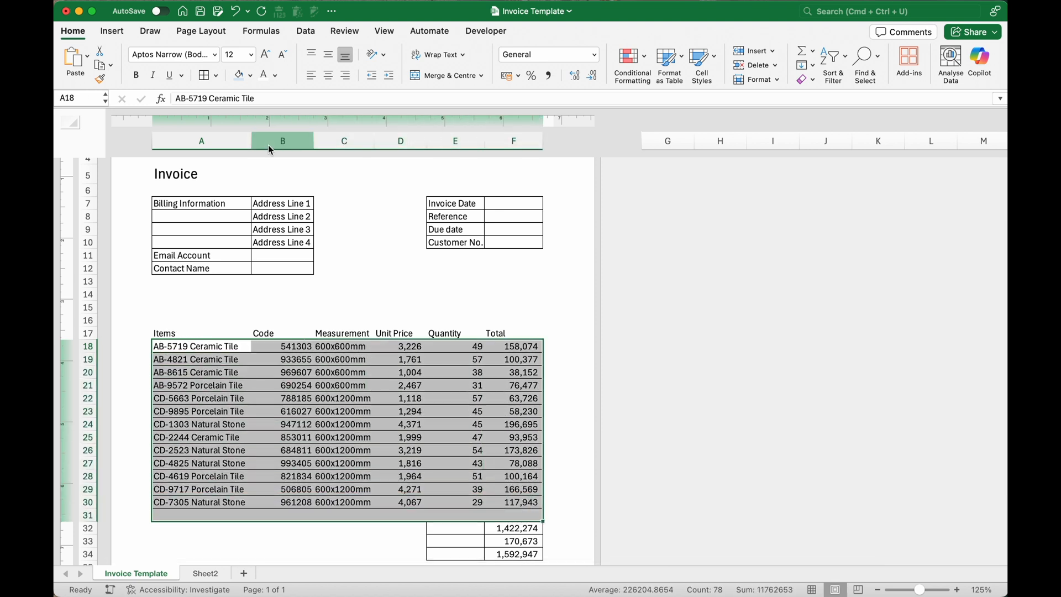
{"action": "left_click", "coordinate": [250, 74]}
{"action": "left_click", "coordinate": [242, 161]}
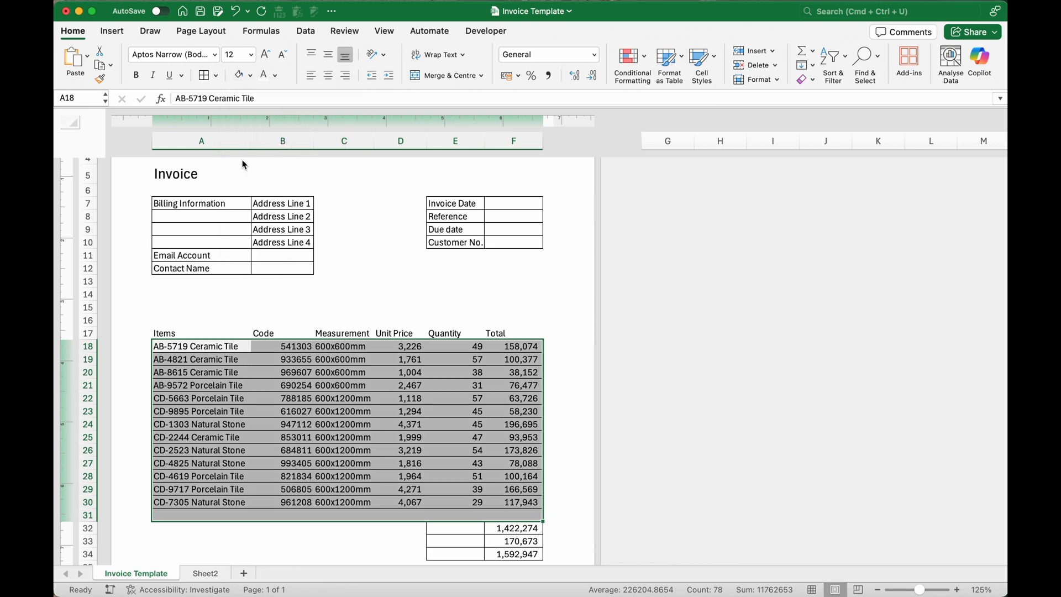
{"action": "left_click", "coordinate": [251, 309]}
- Fill the notes area A36:F37 with a light grey darker than the item table's shading
{"action": "scroll", "coordinate": [270, 409], "scroll_direction": "down", "scroll_amount": 7}
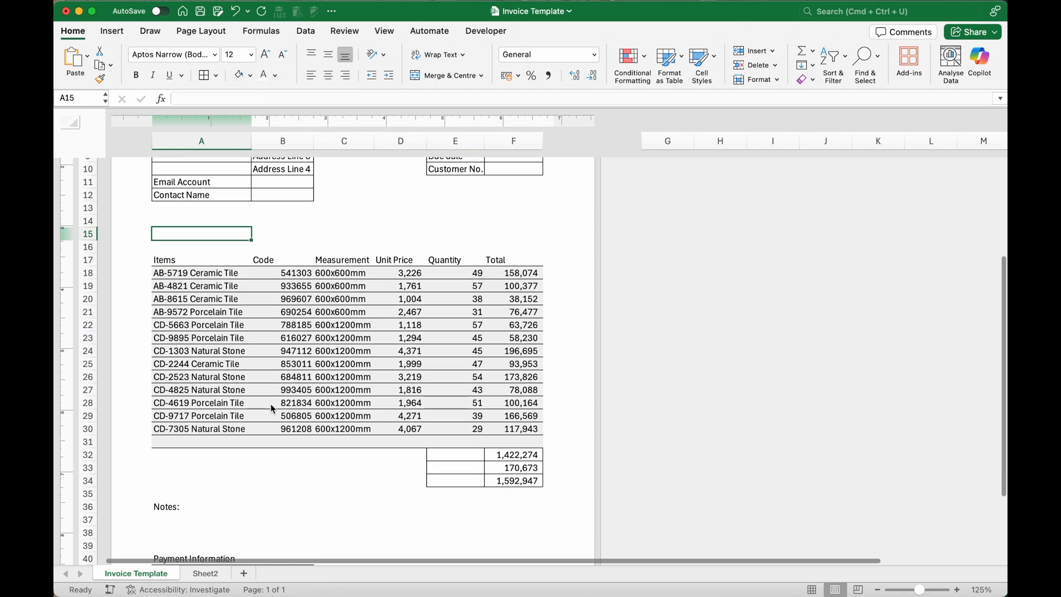
{"action": "left_click", "coordinate": [186, 391]}
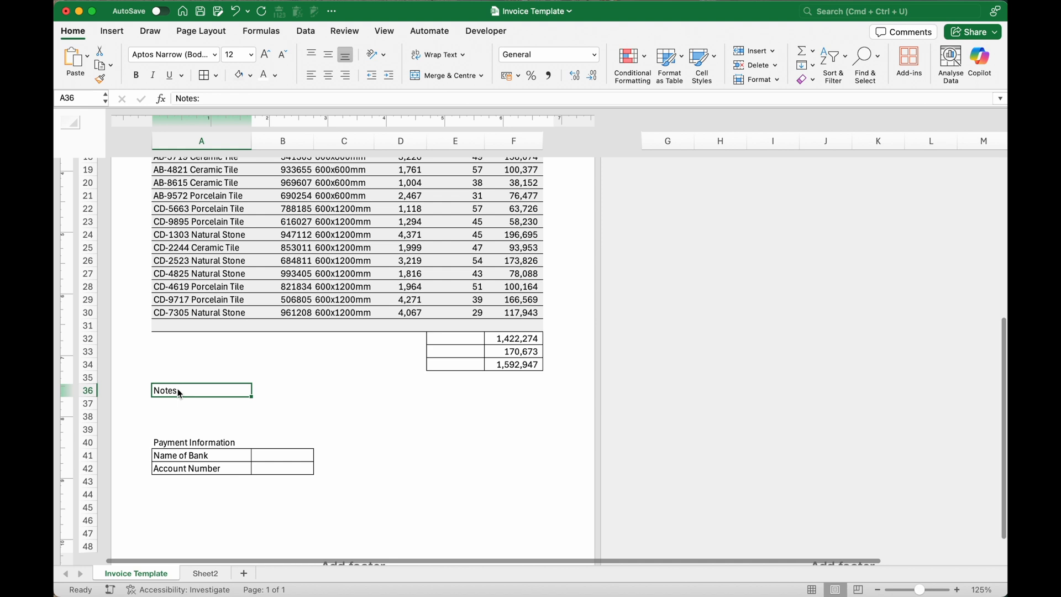
{"action": "left_click_drag", "start_coordinate": [161, 393], "coordinate": [526, 409]}
{"action": "left_click", "coordinate": [250, 75]}
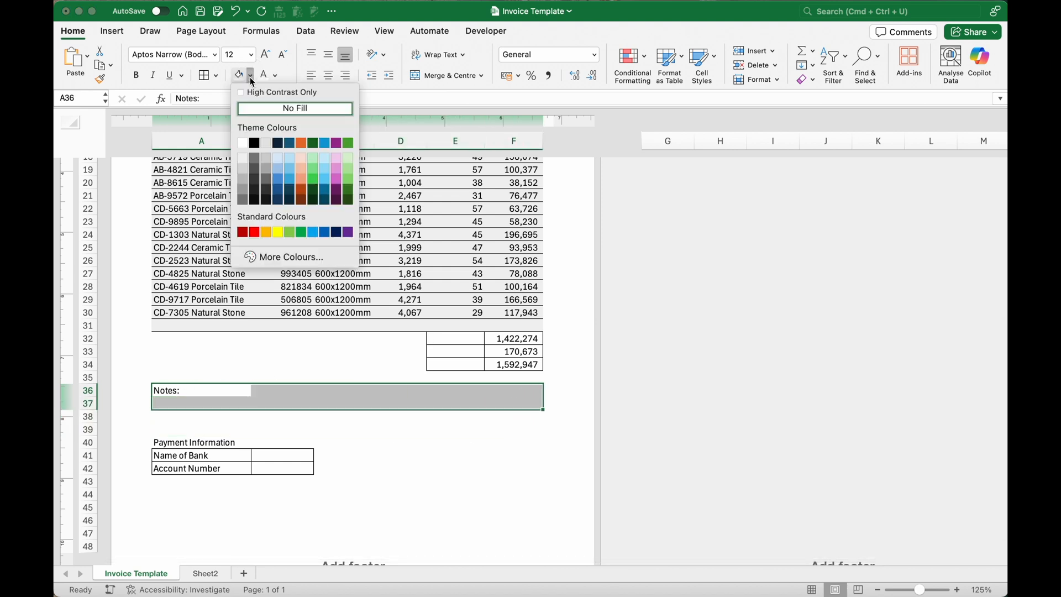
{"action": "left_click", "coordinate": [245, 172]}
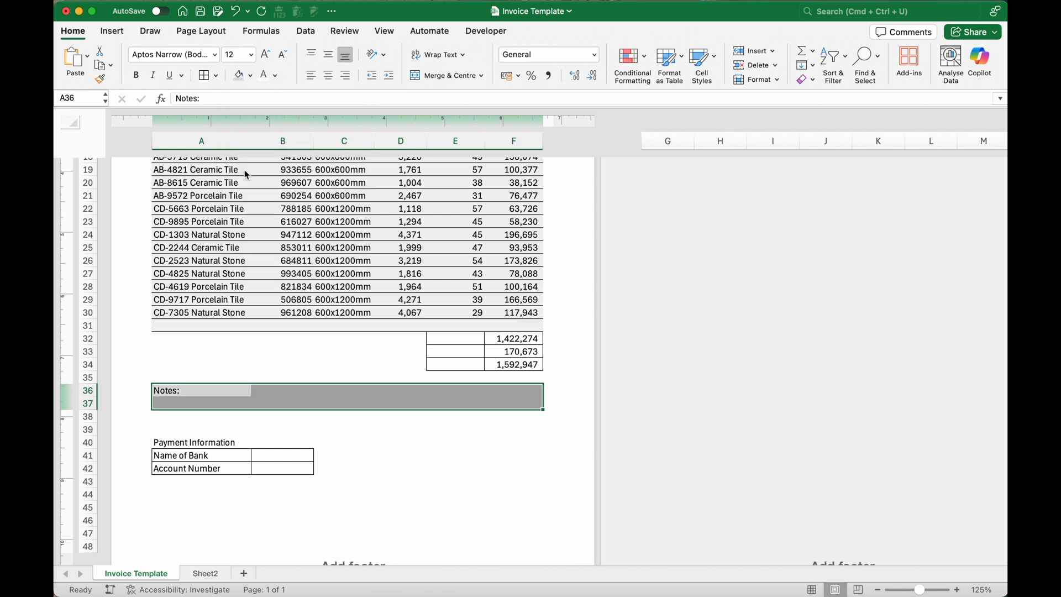
- Merge A36:F37 into one cell and align the Notes label to its top left
{"action": "left_click", "coordinate": [437, 76]}
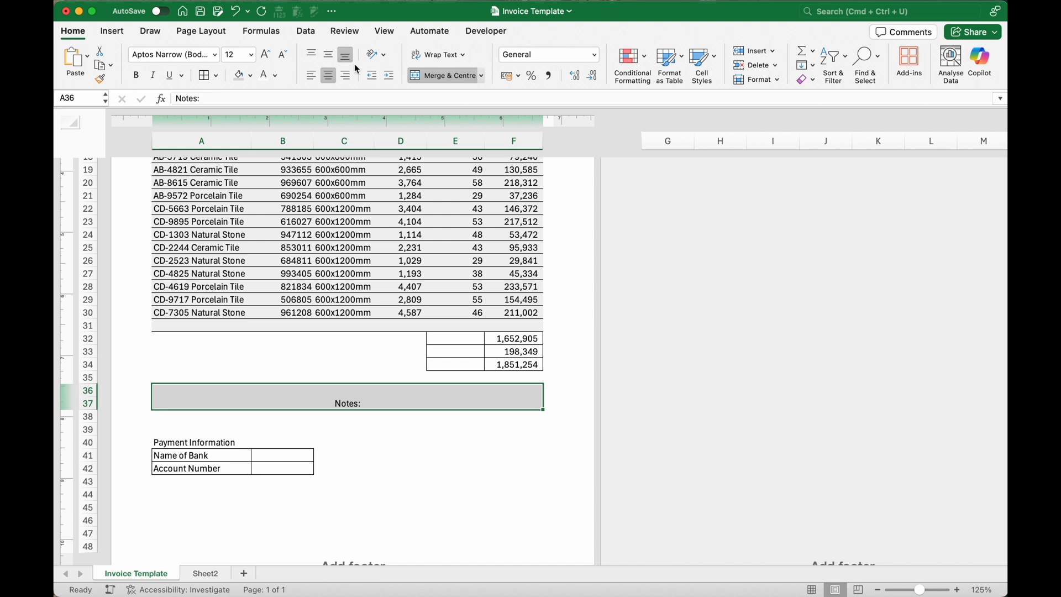
{"action": "left_click", "coordinate": [313, 54]}
{"action": "left_click", "coordinate": [311, 76]}
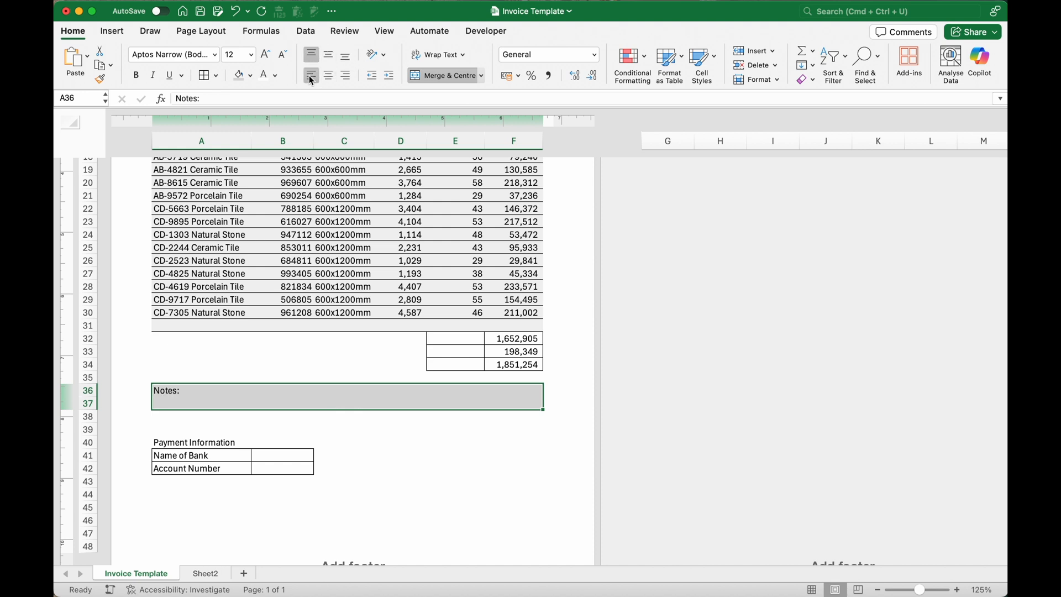
{"action": "left_click", "coordinate": [379, 430]}
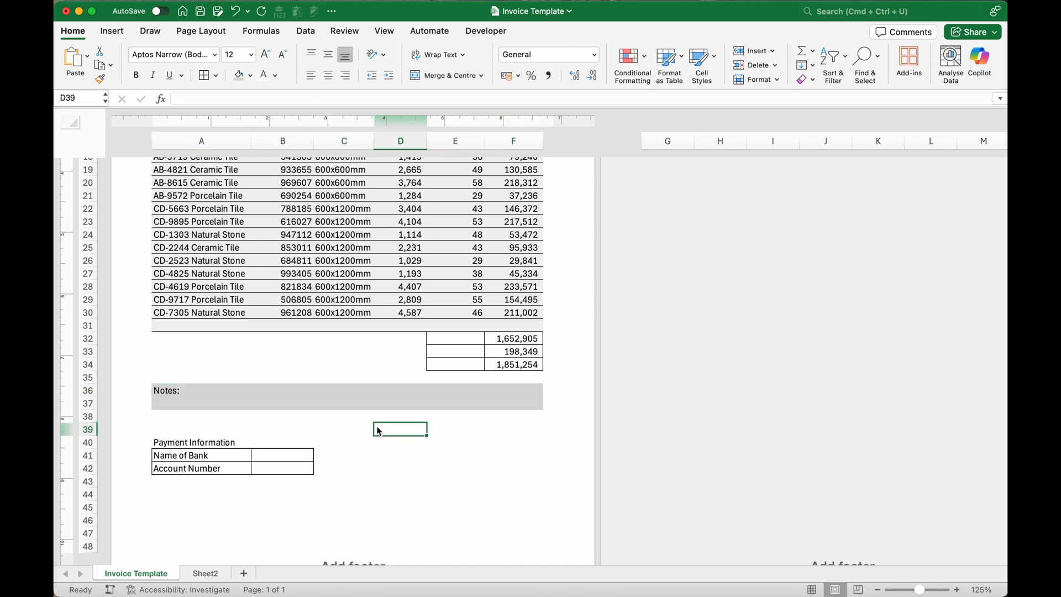
- Test the merged notes cell by entering "abc" after the label and deleting it again
{"action": "scroll", "coordinate": [378, 430], "scroll_direction": "down", "scroll_amount": 1}
{"action": "left_click", "coordinate": [212, 378]}
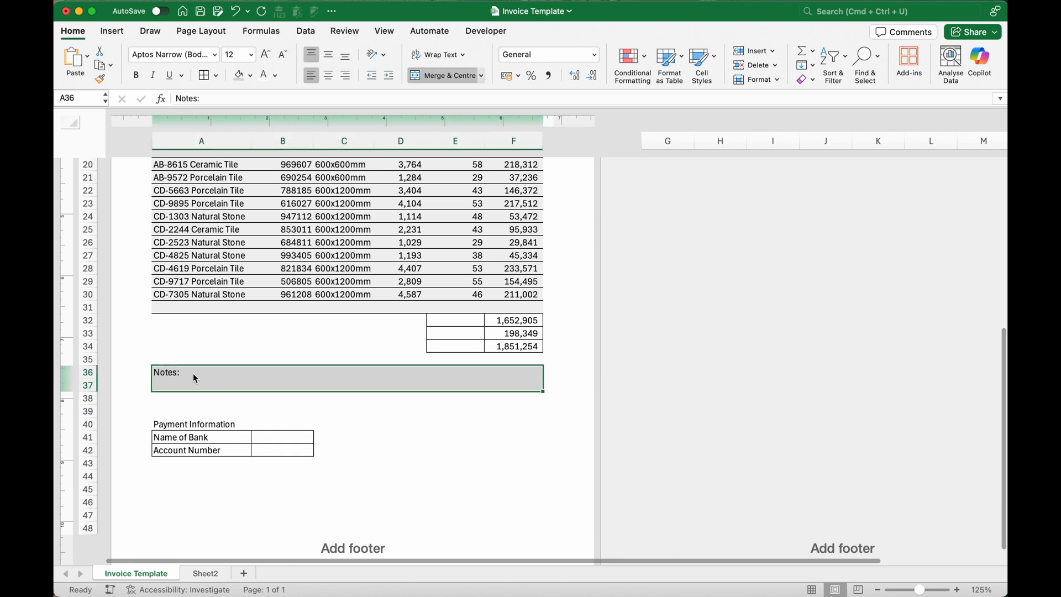
{"action": "double_click", "coordinate": [184, 372]}
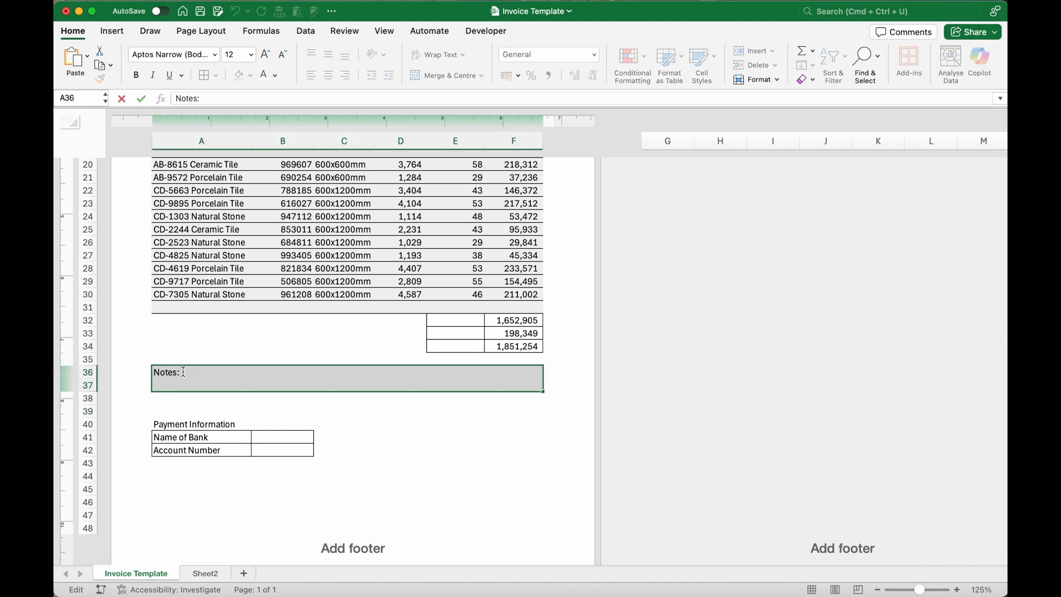
{"action": "type", "text": "abc"}
{"action": "left_click", "coordinate": [210, 409]}
{"action": "double_click", "coordinate": [194, 371]}
{"action": "key", "text": "BackSpace"}
{"action": "key", "text": "BackSpace"}
{"action": "key", "text": "BackSpace"}
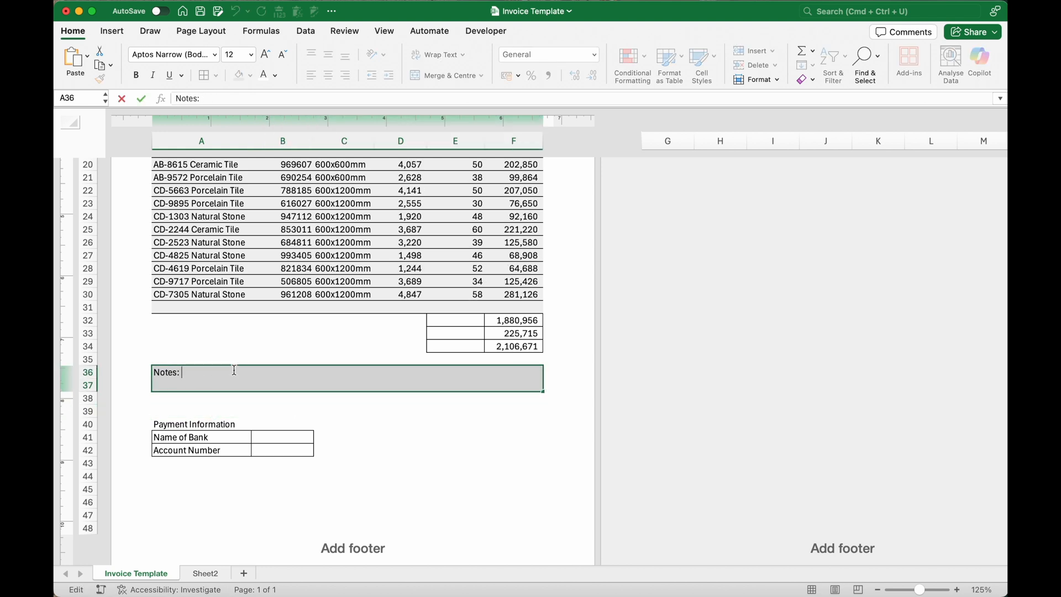
{"action": "left_click", "coordinate": [292, 476]}
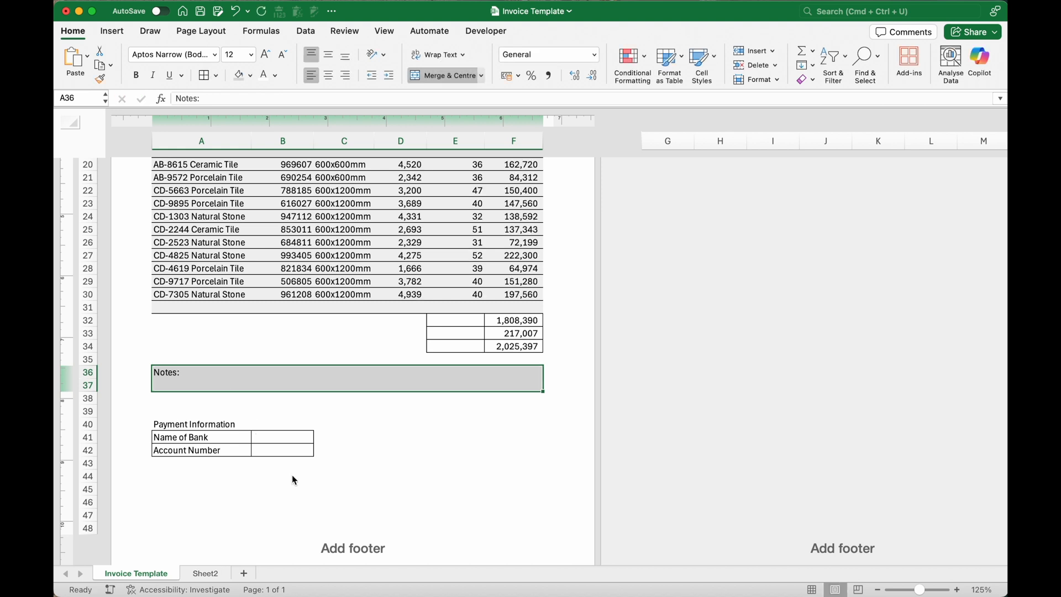
- Fill the band A45:F46 below the payment information with the same light blue as the top band
{"action": "left_click", "coordinate": [193, 491]}
{"action": "left_click_drag", "start_coordinate": [173, 486], "coordinate": [541, 506]}
{"action": "left_click", "coordinate": [251, 75]}
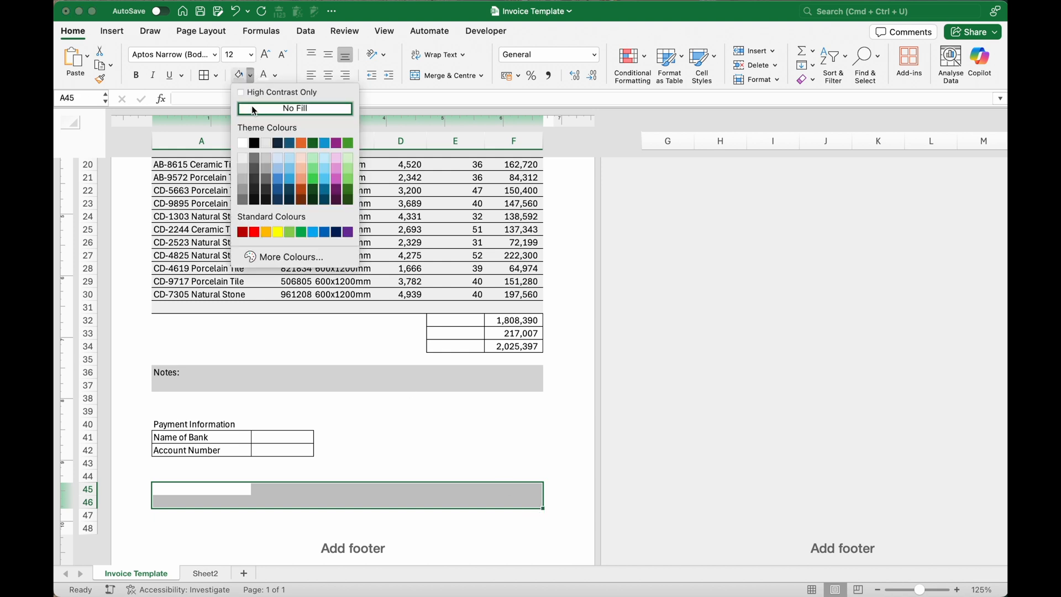
{"action": "left_click", "coordinate": [277, 159]}
{"action": "left_click", "coordinate": [345, 361]}
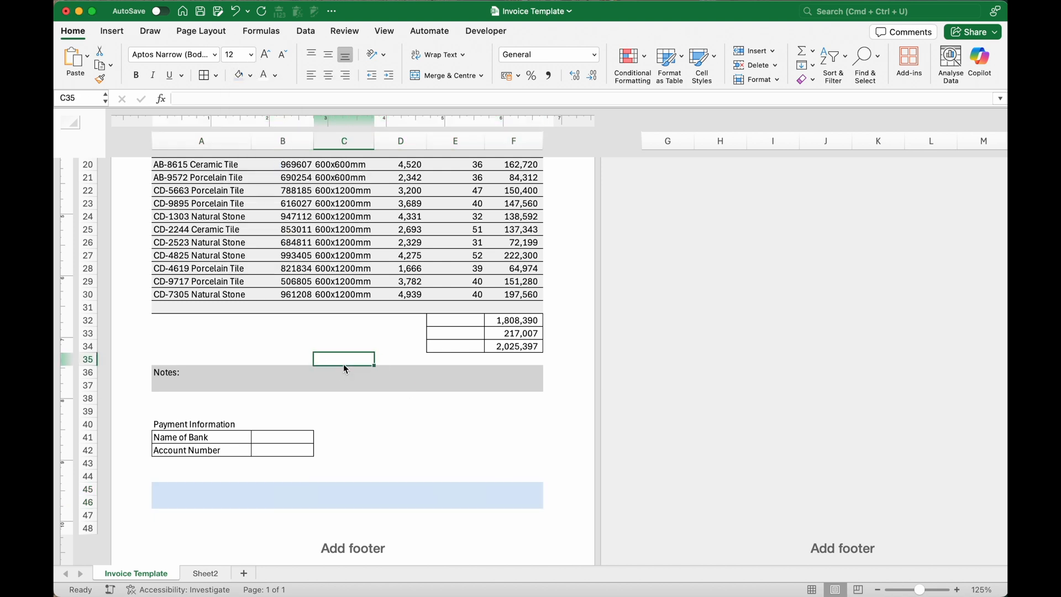
- Enter "Thank you for the support" in the centre section of the page footer and enlarge its font
{"action": "scroll", "coordinate": [340, 531], "scroll_direction": "up", "scroll_amount": 1}
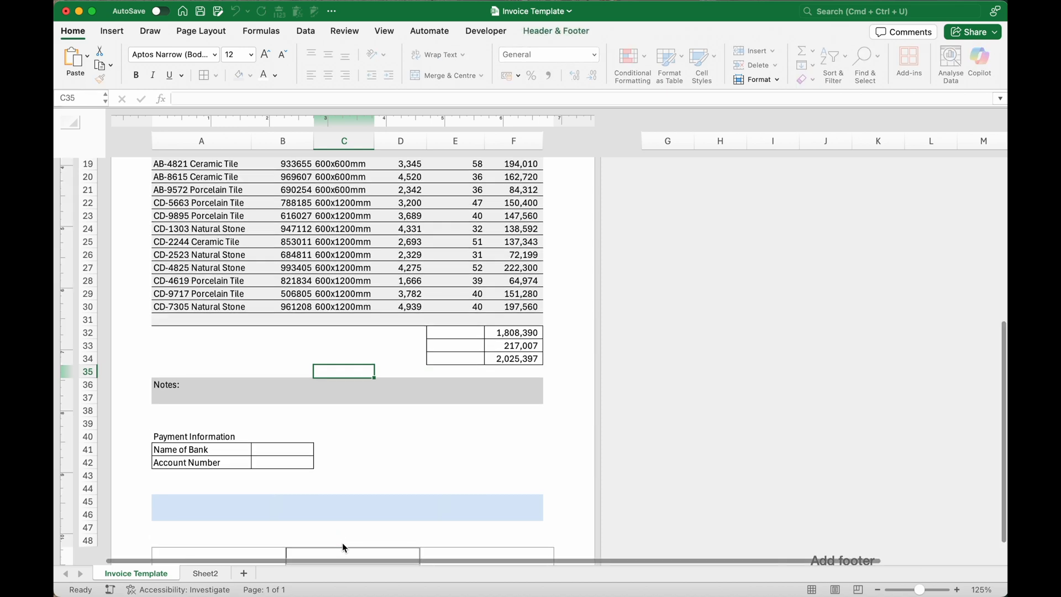
{"action": "scroll", "coordinate": [354, 514], "scroll_direction": "down", "scroll_amount": 3}
{"action": "left_click", "coordinate": [359, 486]}
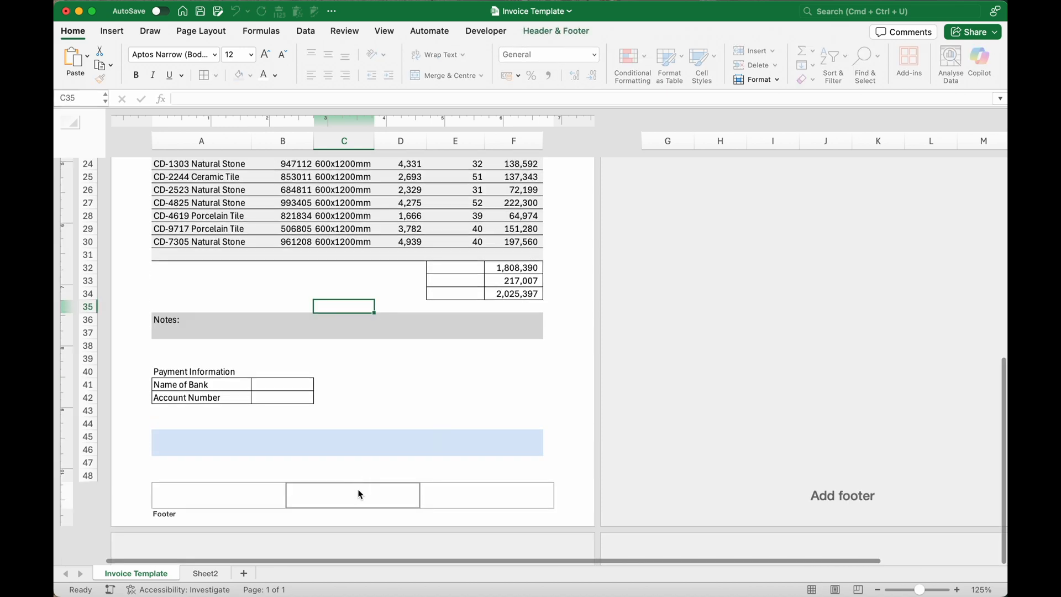
{"action": "type", "text": "Thank you for the bupport"}
{"action": "triple_click", "coordinate": [407, 490]}
{"action": "left_click", "coordinate": [266, 54]}
{"action": "left_click", "coordinate": [442, 475]}
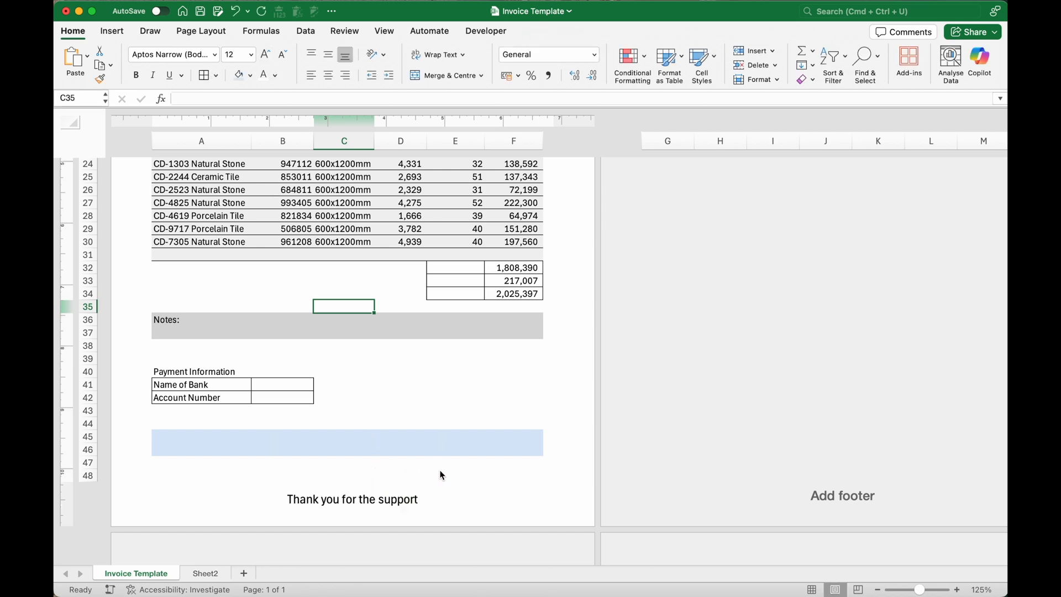
{"action": "left_click", "coordinate": [442, 476]}
- Replace the "Business Logo" text in the left section of the page header with the company logo picture
{"action": "scroll", "coordinate": [412, 396], "scroll_direction": "up", "scroll_amount": 10}
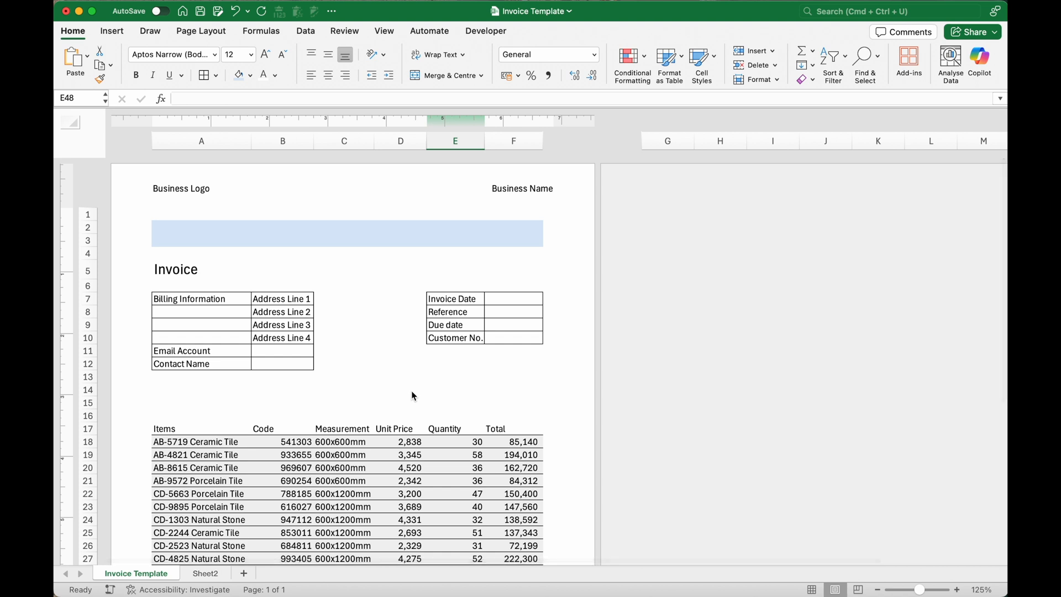
{"action": "left_click", "coordinate": [186, 271]}
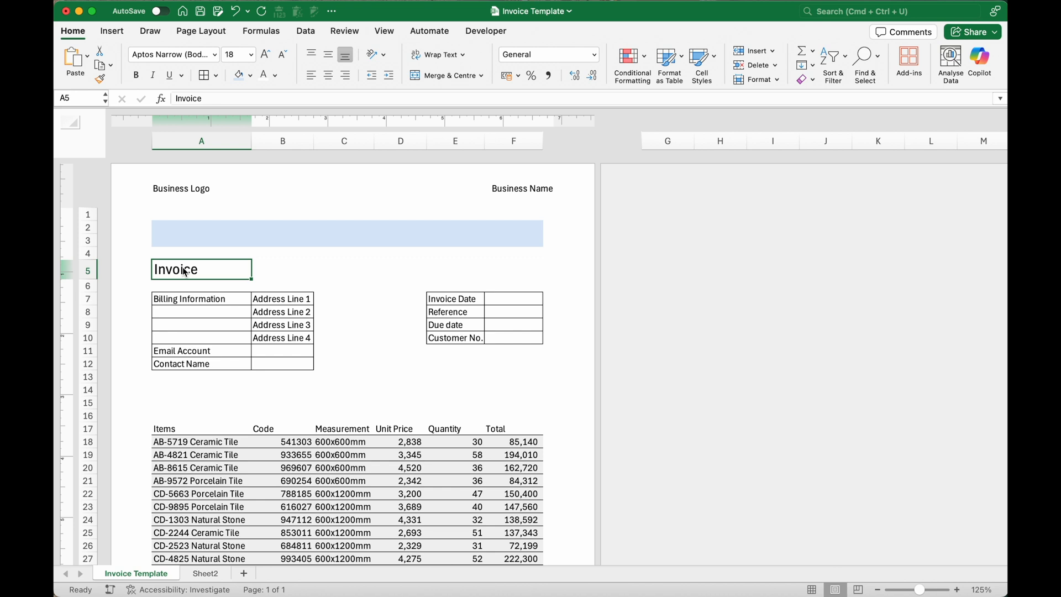
{"action": "left_click", "coordinate": [243, 227]}
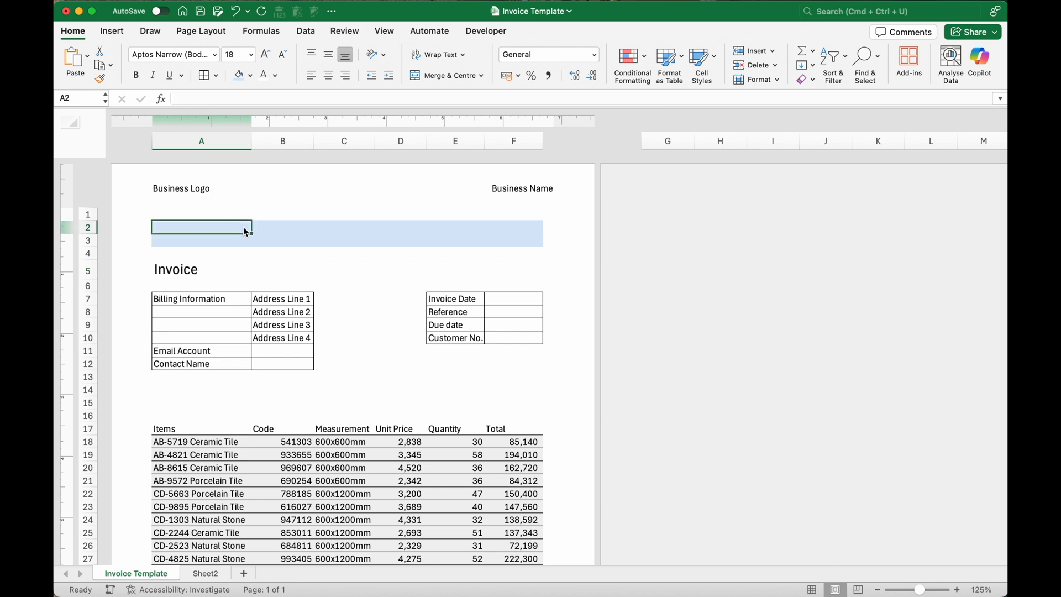
{"action": "left_click", "coordinate": [195, 191]}
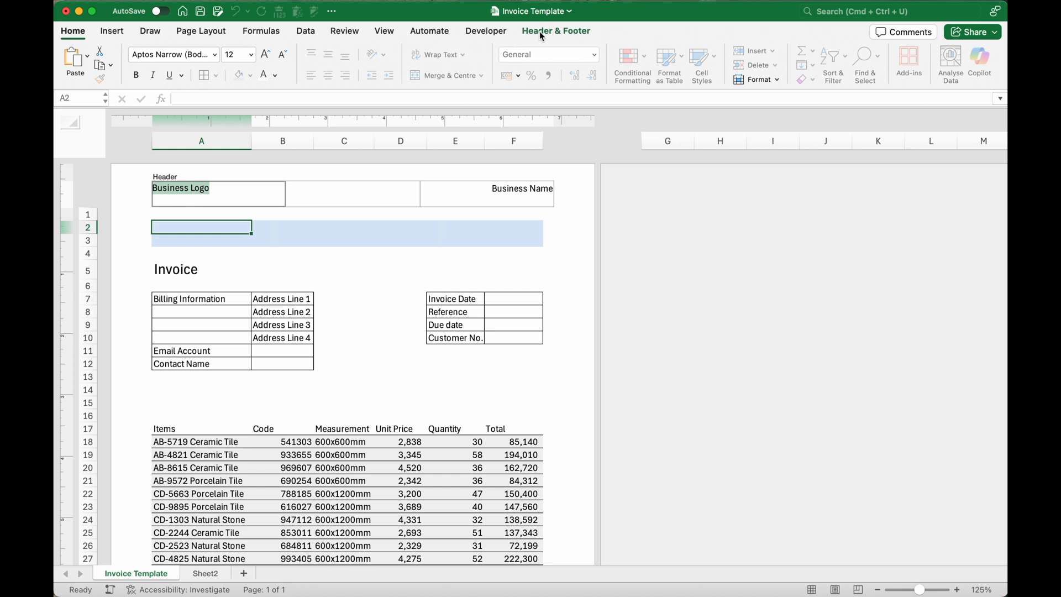
{"action": "left_click", "coordinate": [540, 31]}
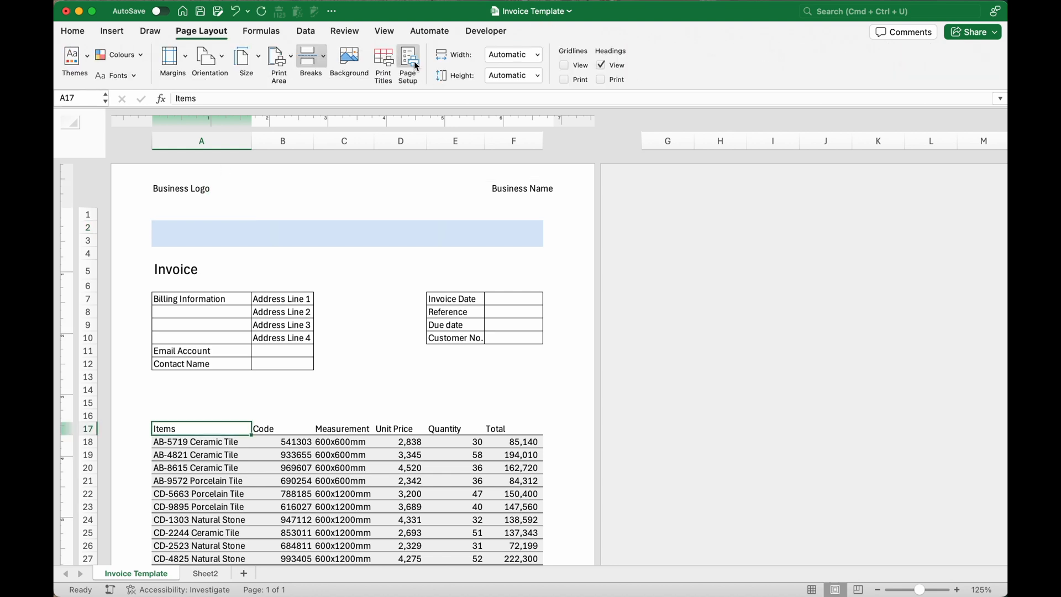
{"action": "left_click", "coordinate": [414, 63]}
{"action": "left_click", "coordinate": [439, 197]}
{"action": "key", "text": "BackSpace"}
{"action": "key", "text": "BackSpace"}
{"action": "key", "text": "BackSpace"}
{"action": "key", "text": "BackSpace"}
{"action": "key", "text": "BackSpace"}
{"action": "key", "text": "BackSpace"}
{"action": "key", "text": "BackSpace"}
{"action": "key", "text": "BackSpace"}
{"action": "key", "text": "BackSpace"}
{"action": "key", "text": "BackSpace"}
{"action": "key", "text": "BackSpace"}
{"action": "key", "text": "BackSpace"}
{"action": "key", "text": "BackSpace"}
{"action": "left_click", "coordinate": [615, 161]}
{"action": "left_click", "coordinate": [521, 205]}
{"action": "left_click", "coordinate": [900, 406]}
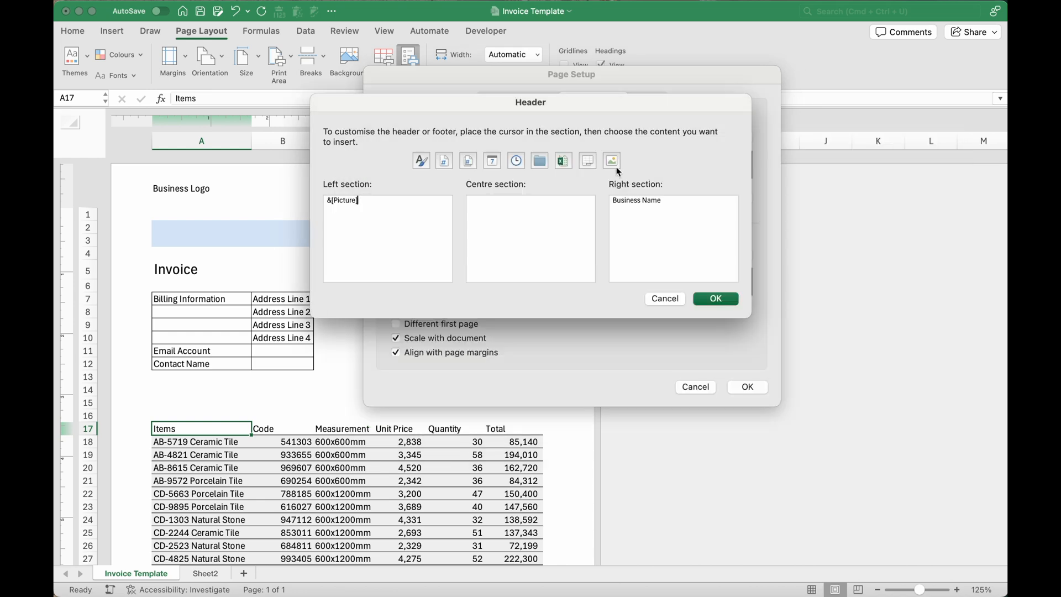
- Replace "Business Name" in the right header section with "Tile for You" and accept the header
{"action": "left_click_drag", "start_coordinate": [667, 202], "coordinate": [574, 190]}
{"action": "type", "text": "Tile for You"}
{"action": "left_click", "coordinate": [715, 298]}
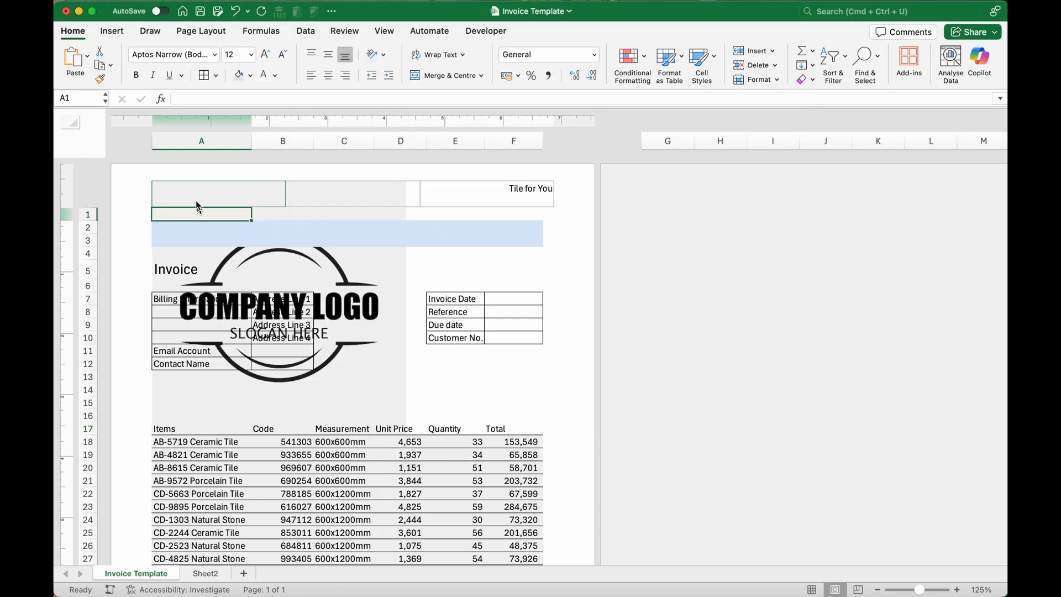
- Shrink the logo picture in the left header section proportionally until it fits in the header area above the invoice
{"action": "left_click", "coordinate": [196, 196]}
{"action": "left_click", "coordinate": [556, 31]}
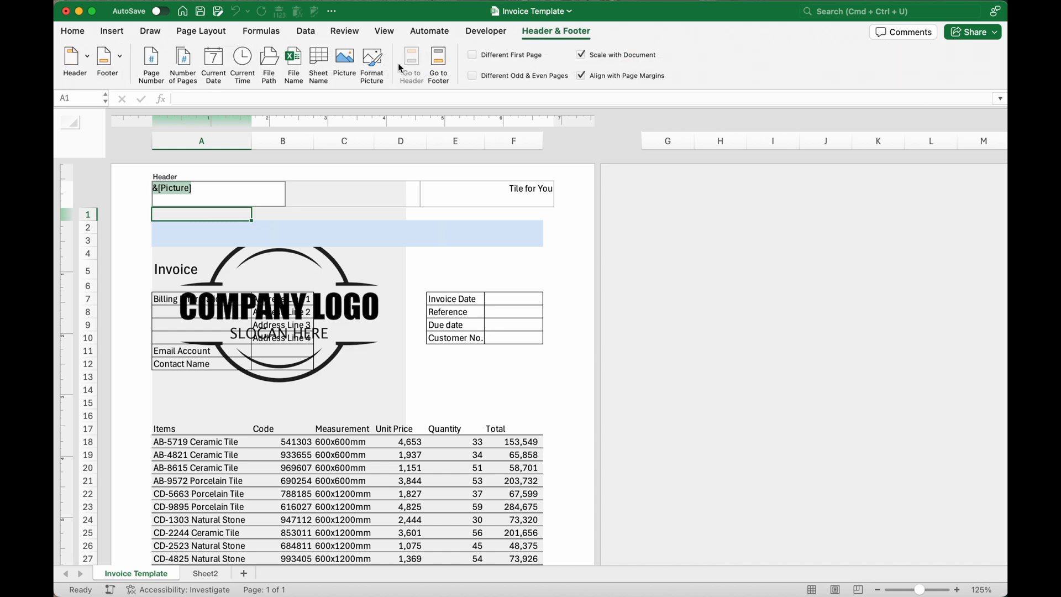
{"action": "left_click", "coordinate": [372, 61]}
{"action": "left_click", "coordinate": [999, 202]}
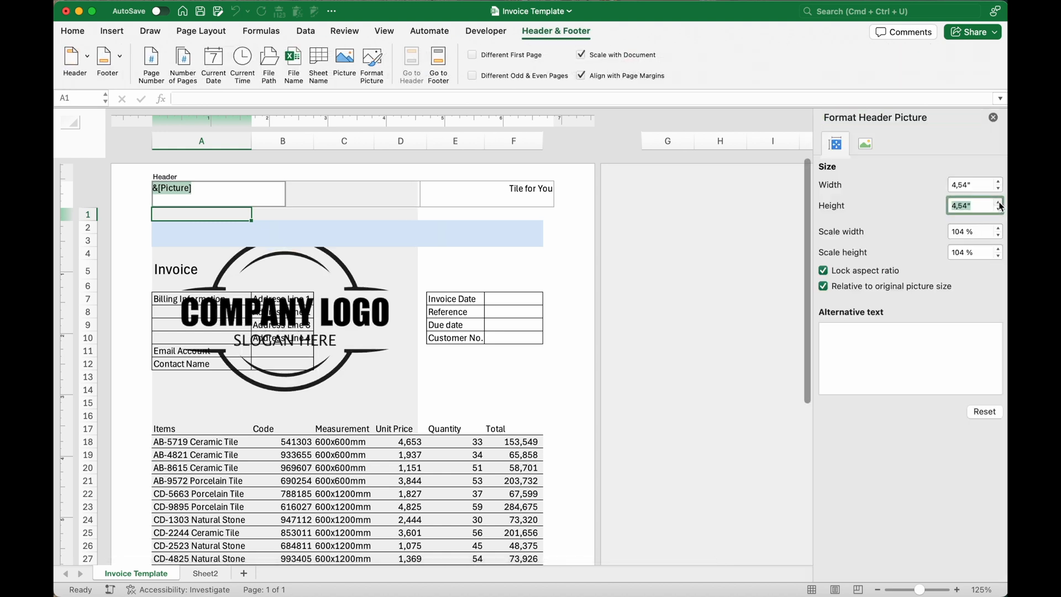
{"action": "left_click", "coordinate": [999, 209]}
{"action": "left_click", "coordinate": [999, 210]}
{"action": "left_click", "coordinate": [999, 209]}
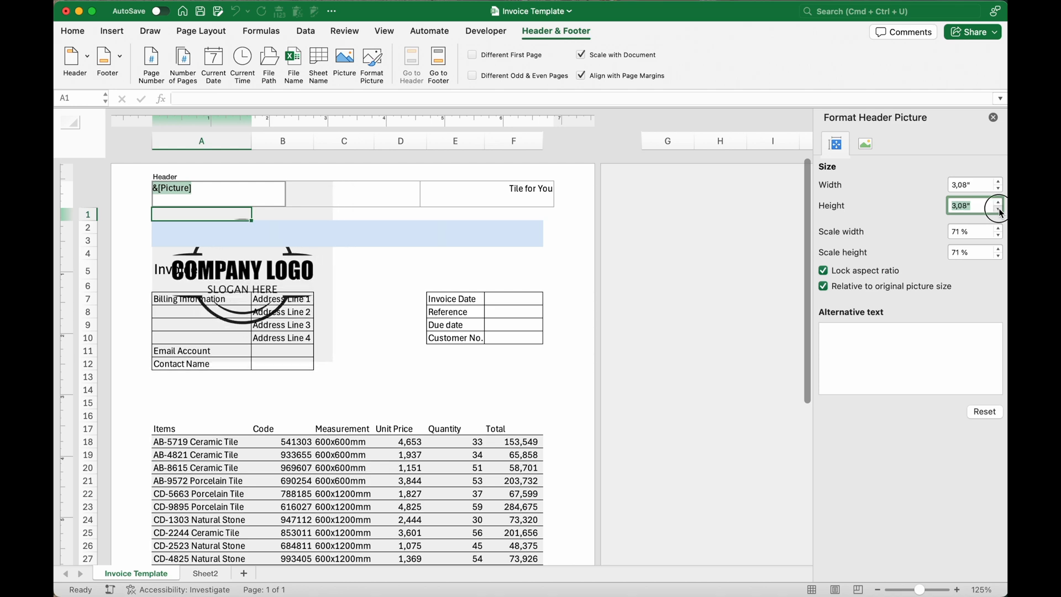
{"action": "left_click", "coordinate": [999, 210]}
{"action": "left_click", "coordinate": [1001, 210]}
{"action": "left_click", "coordinate": [1001, 210]}
{"action": "left_click", "coordinate": [1000, 210]}
{"action": "left_click", "coordinate": [1001, 211]}
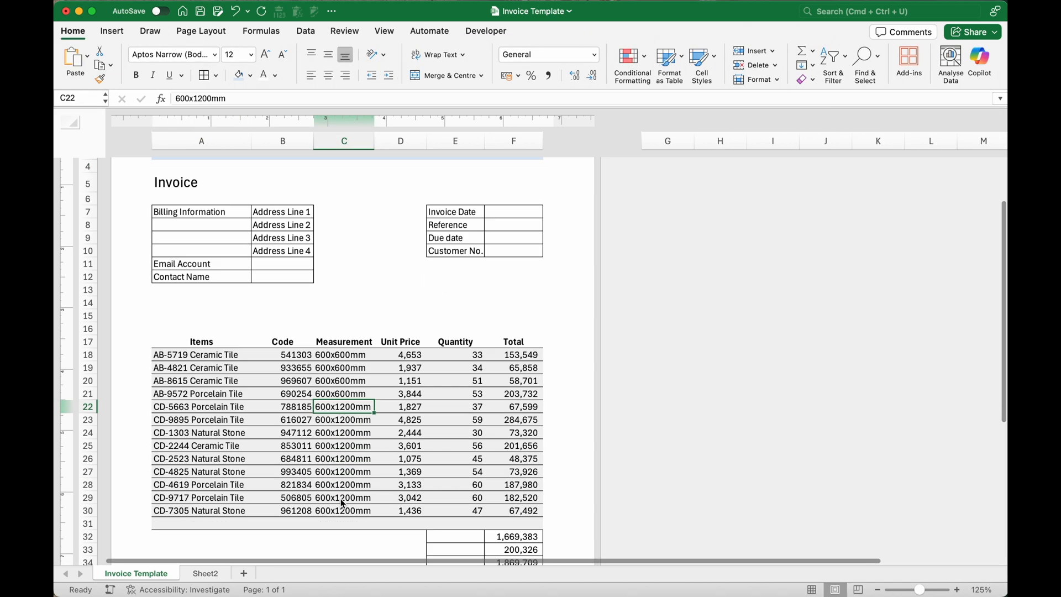
- Centre the Code and Measurement values of the item table, cells B18:C30
{"action": "scroll", "coordinate": [343, 499], "scroll_direction": "down", "scroll_amount": 2}
{"action": "left_click_drag", "start_coordinate": [293, 306], "coordinate": [346, 461]}
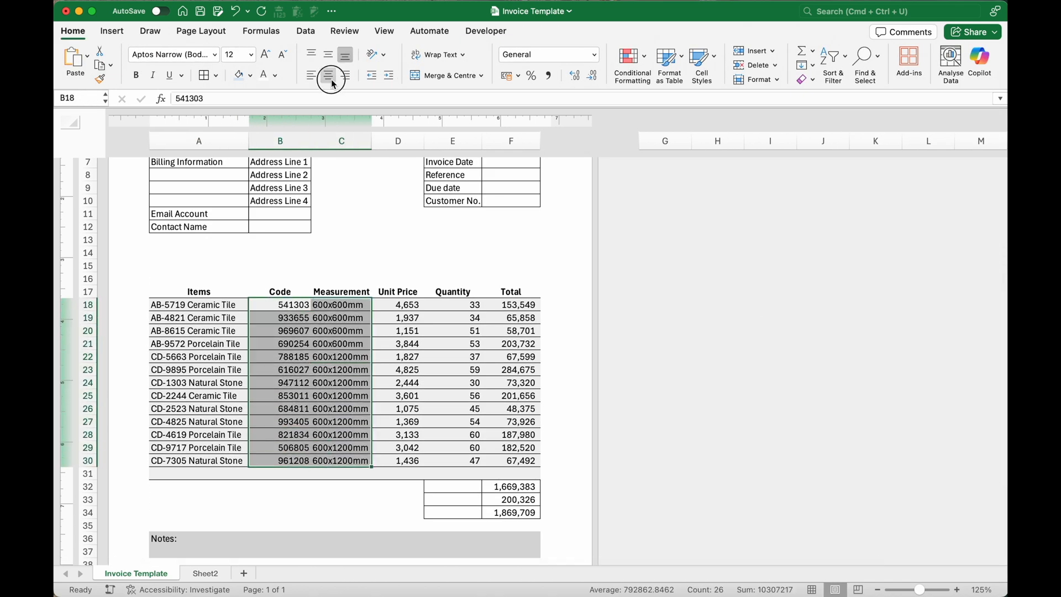
{"action": "left_click", "coordinate": [329, 76]}
{"action": "left_click", "coordinate": [309, 438]}
{"action": "left_click", "coordinate": [439, 487]}
{"action": "type", "text": "Total excl Tax"}
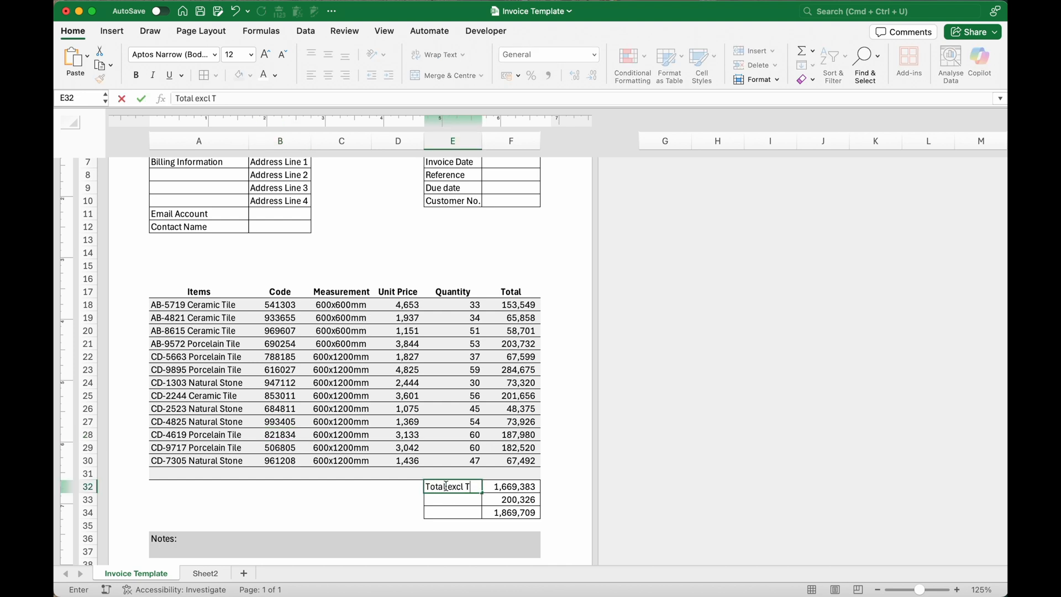
{"action": "key", "text": "Return"}
{"action": "type", "text": "Tax @12%"}
{"action": "key", "text": "Return"}
{"action": "type", "text": "Total Incl Tax"}
{"action": "key", "text": "Left"}
{"action": "key", "text": "Left"}
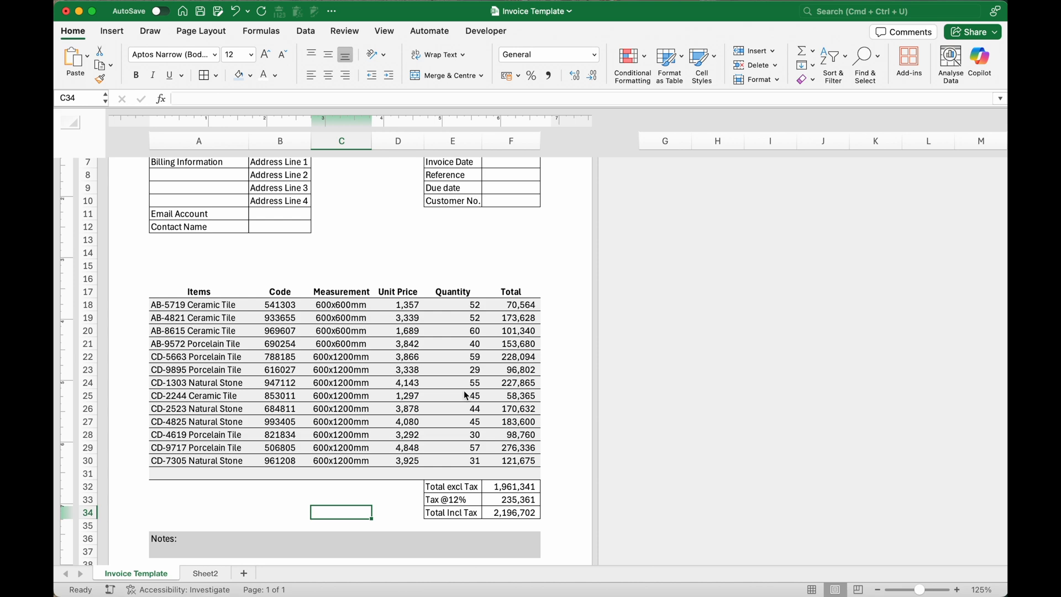
- Replace the random-number formulas in the Unit Price and Quantity cells D18:E30 with their static values
{"action": "left_click", "coordinate": [410, 307]}
{"action": "left_click_drag", "start_coordinate": [411, 307], "coordinate": [451, 460]}
{"action": "key", "text": "super+c"}
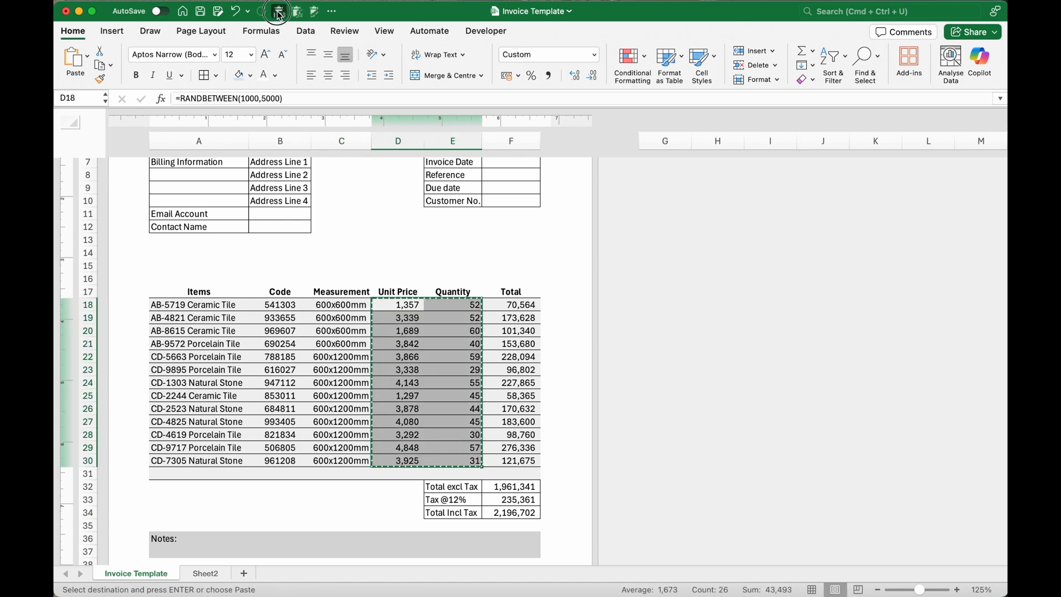
{"action": "left_click", "coordinate": [279, 11]}
{"action": "key", "text": "Escape"}
{"action": "left_click", "coordinate": [404, 425]}
{"action": "left_click", "coordinate": [406, 461]}
- Enter "Universal Bank" as the bank name in B41 and fill in the account number in B42
{"action": "scroll", "coordinate": [407, 462], "scroll_direction": "down", "scroll_amount": 5}
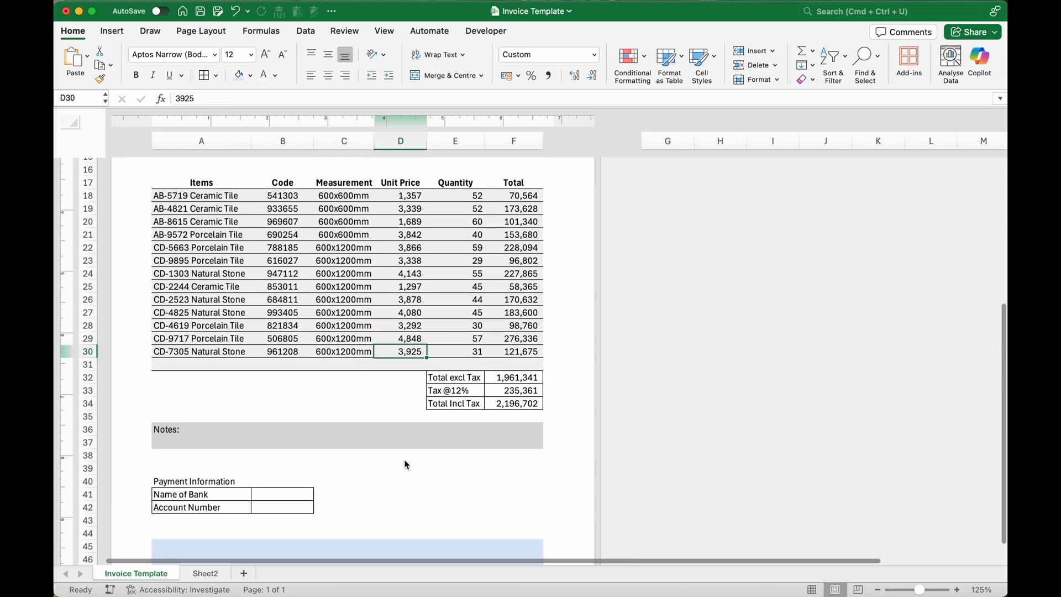
{"action": "left_click", "coordinate": [270, 480]}
{"action": "type", "text": "Uni"}
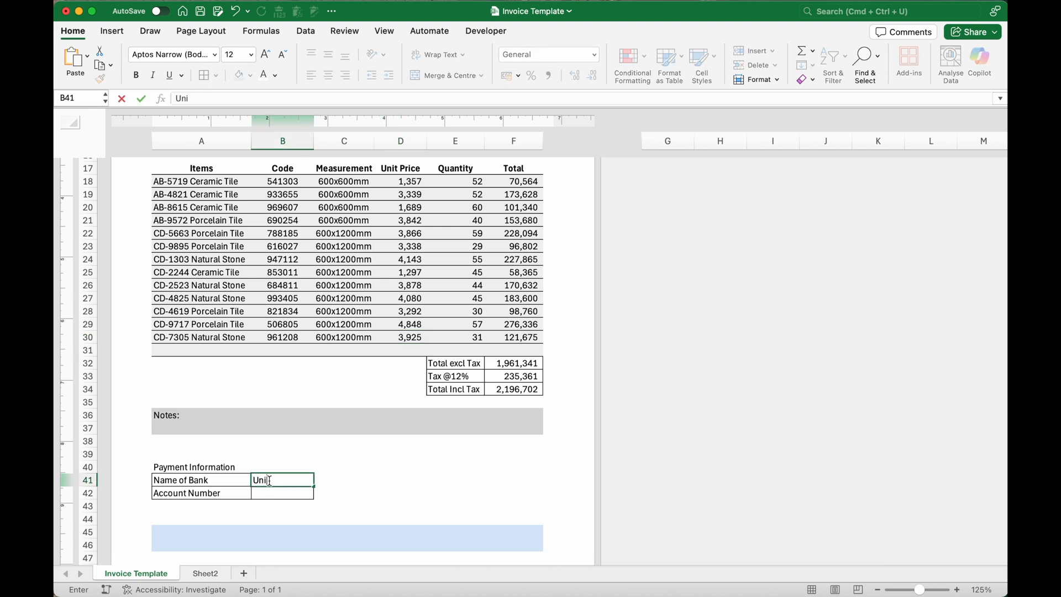
{"action": "type", "text": "versal Bank"}
{"action": "key", "text": "Return"}
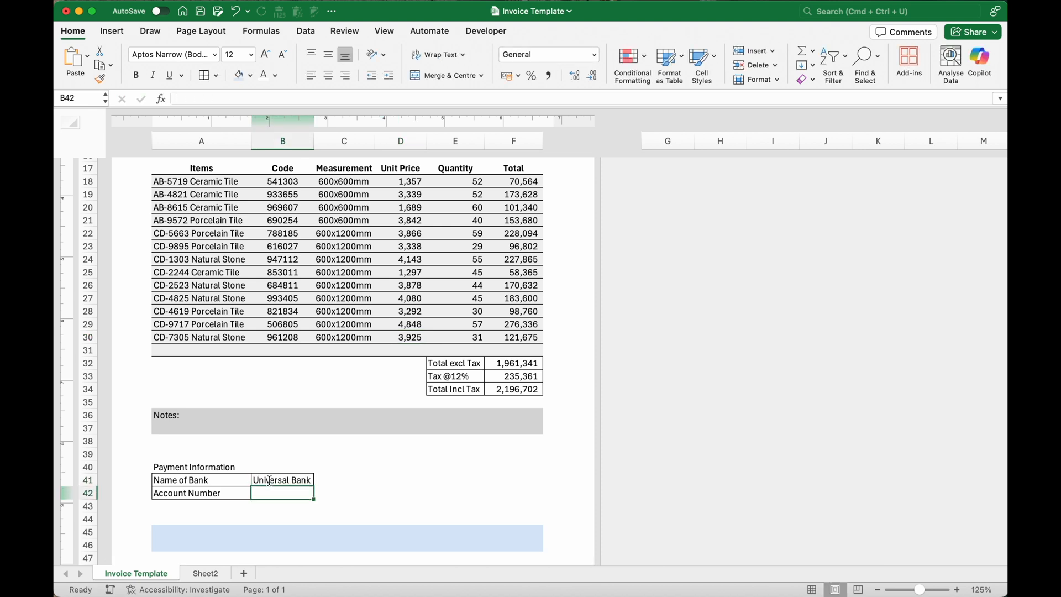
{"action": "type", "text": "123456789"}
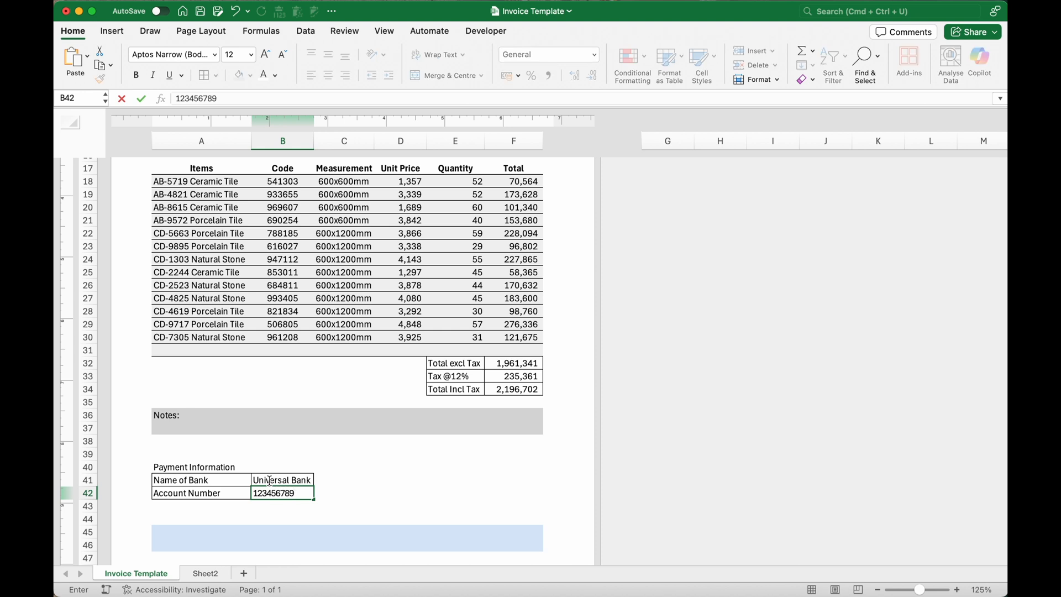
{"action": "left_click", "coordinate": [294, 515]}
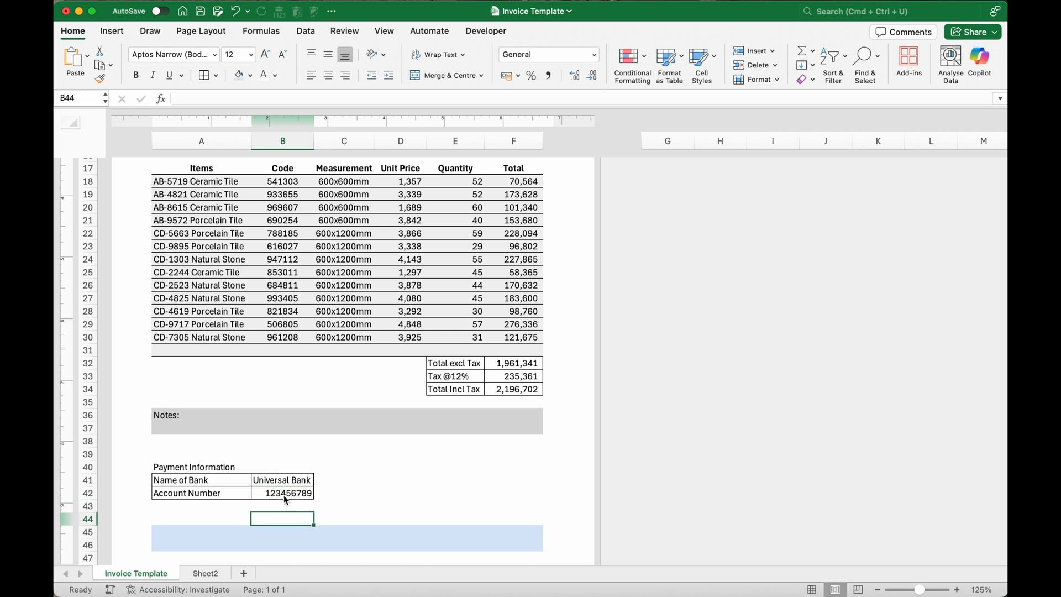
- Add the label "Payment Reference" in A43 below Account Number
{"action": "left_click", "coordinate": [284, 496]}
{"action": "scroll", "coordinate": [285, 496], "scroll_direction": "down", "scroll_amount": 1}
{"action": "left_click", "coordinate": [213, 494]}
{"action": "left_click", "coordinate": [213, 499]}
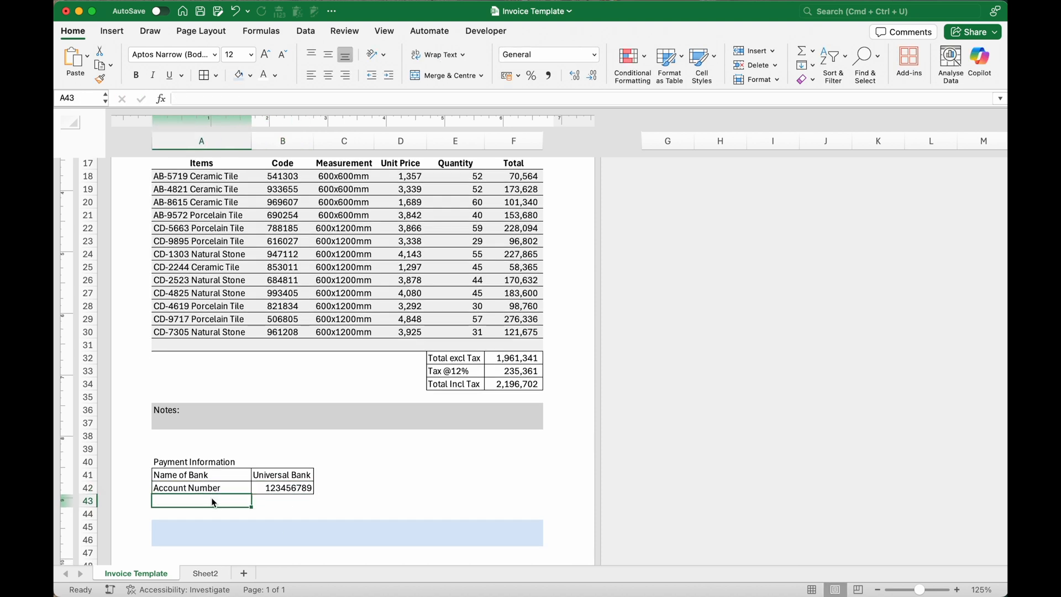
{"action": "type", "text": "Pay"}
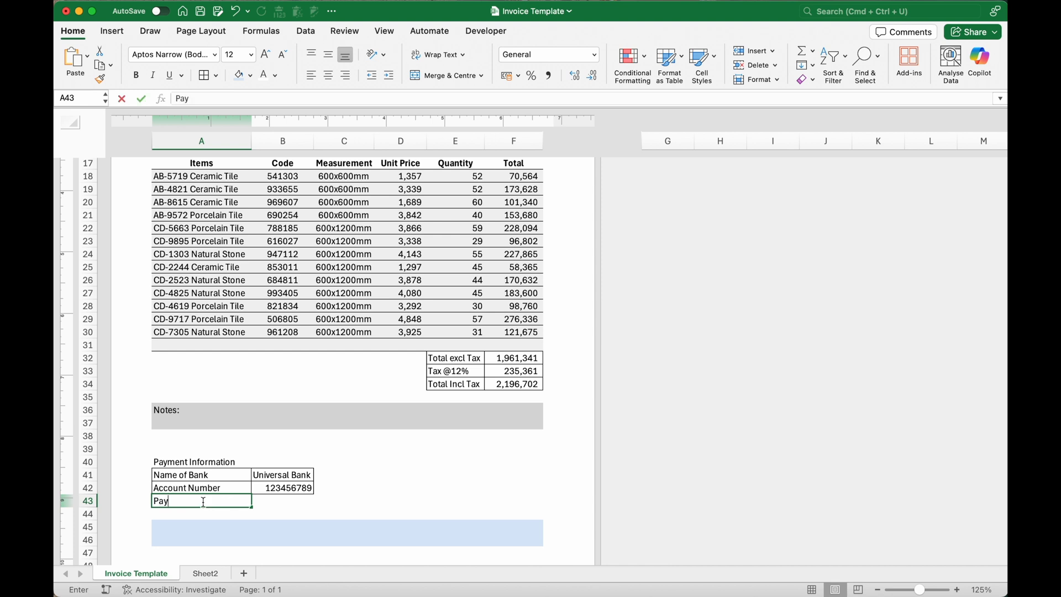
{"action": "type", "text": "ment Reference"}
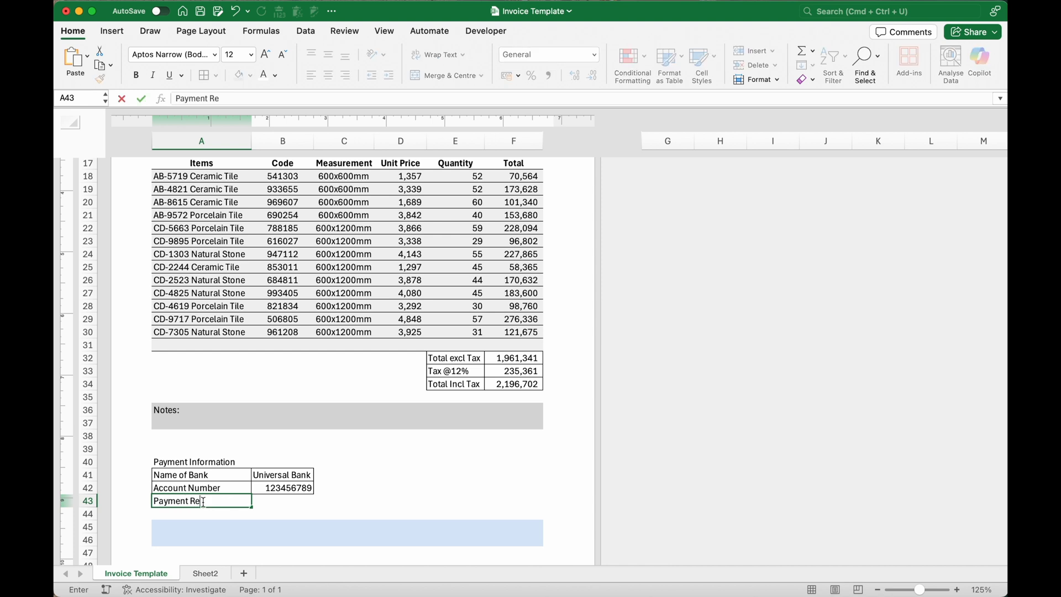
- Link the payment reference value in B43 to the invoice Reference cell with the formula =F8
{"action": "left_click", "coordinate": [271, 502]}
{"action": "type", "text": "="}
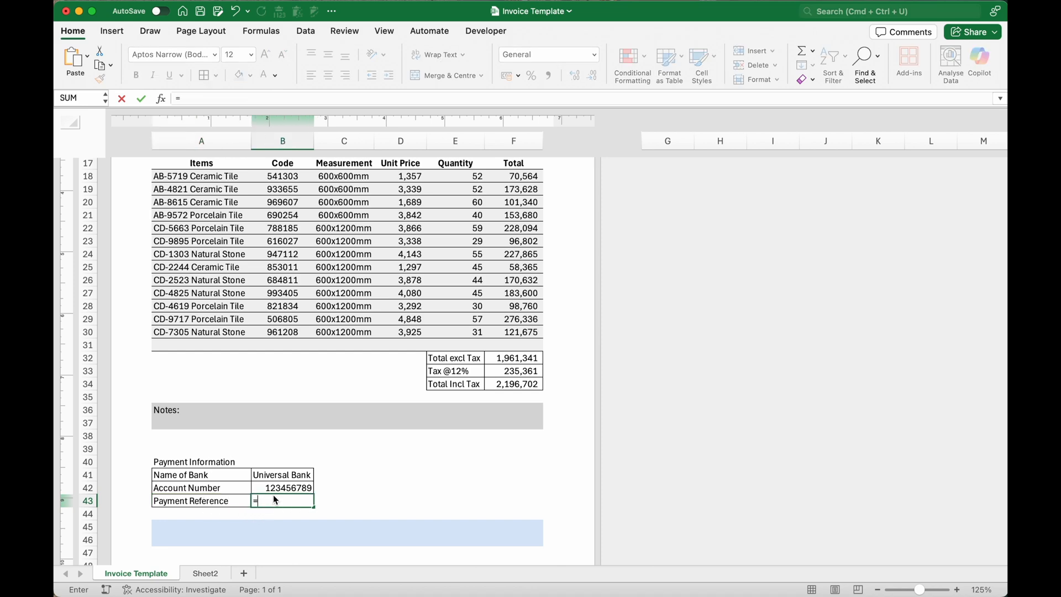
{"action": "scroll", "coordinate": [360, 425], "scroll_direction": "up", "scroll_amount": 10}
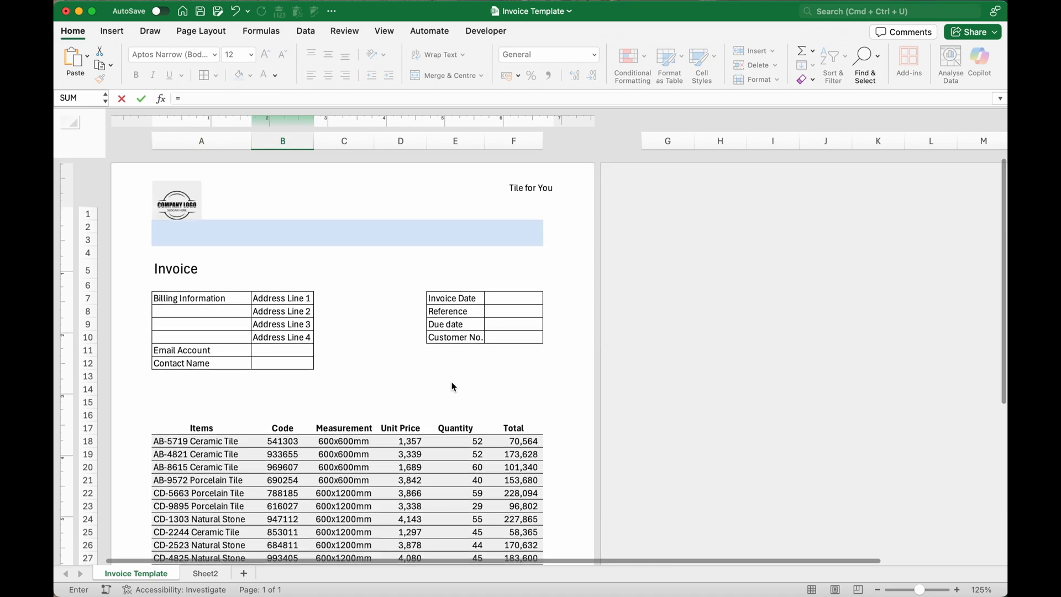
{"action": "left_click", "coordinate": [493, 313]}
{"action": "key", "text": "Return"}
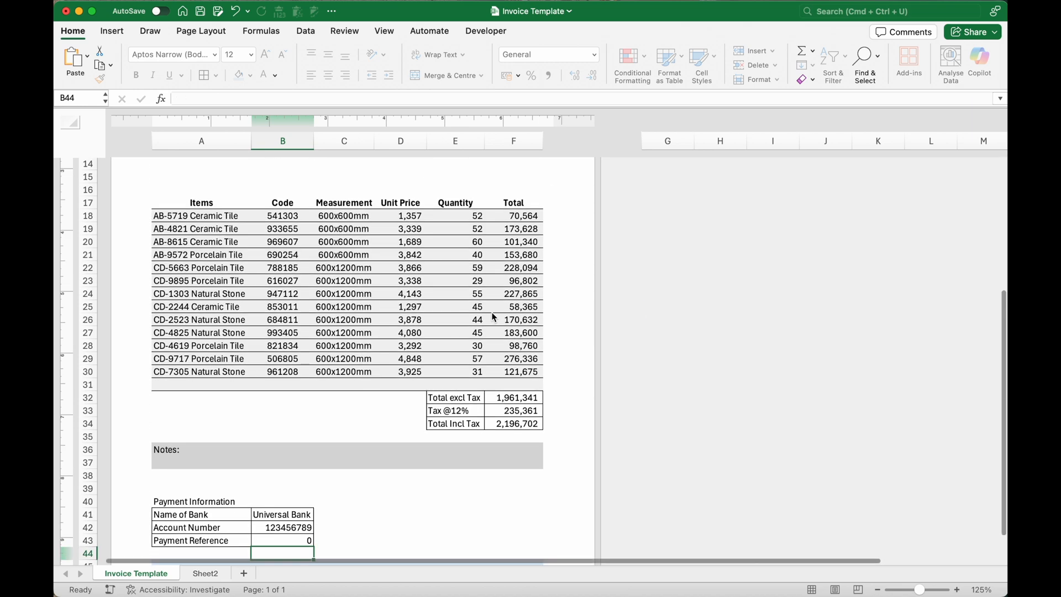
{"action": "left_click", "coordinate": [278, 545]}
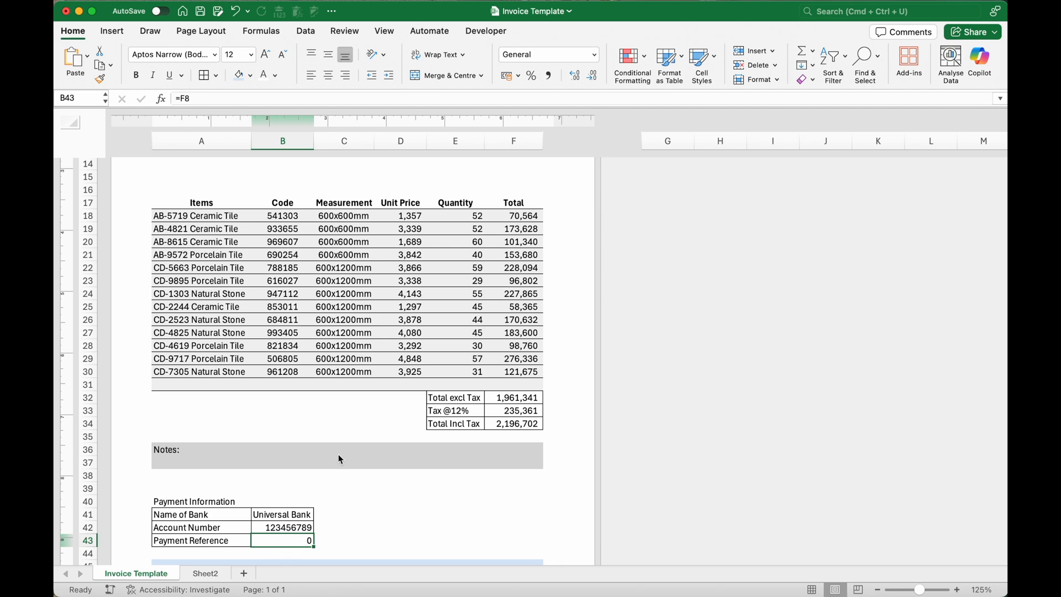
- Fill in the invoice details with invoice date 30-Dec-25, the invoice reference, due date 30-Jan-26 and the customer number
{"action": "scroll", "coordinate": [487, 327], "scroll_direction": "up", "scroll_amount": 5}
{"action": "left_click", "coordinate": [498, 297]}
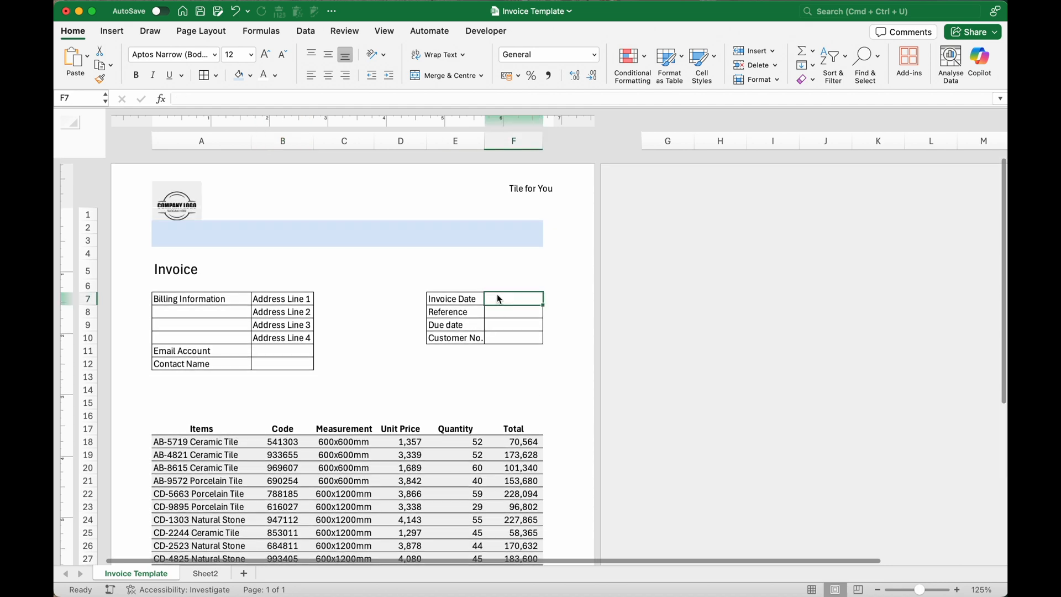
{"action": "type", "text": "30dec25"}
{"action": "left_click", "coordinate": [499, 313]}
{"action": "type", "text": "INV12345"}
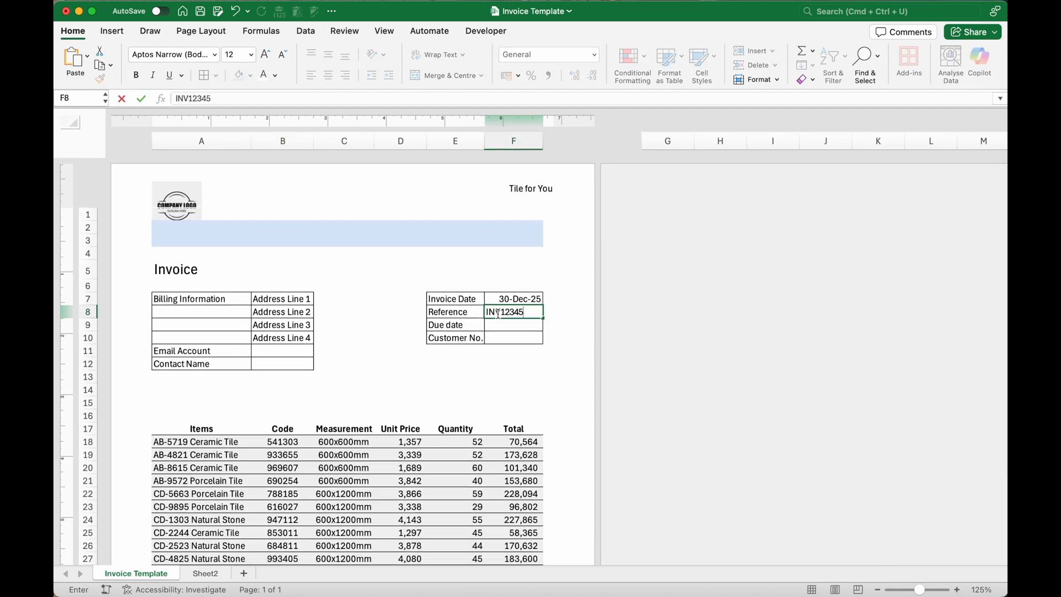
{"action": "key", "text": "Return"}
{"action": "type", "text": "30jan26"}
{"action": "key", "text": "Return"}
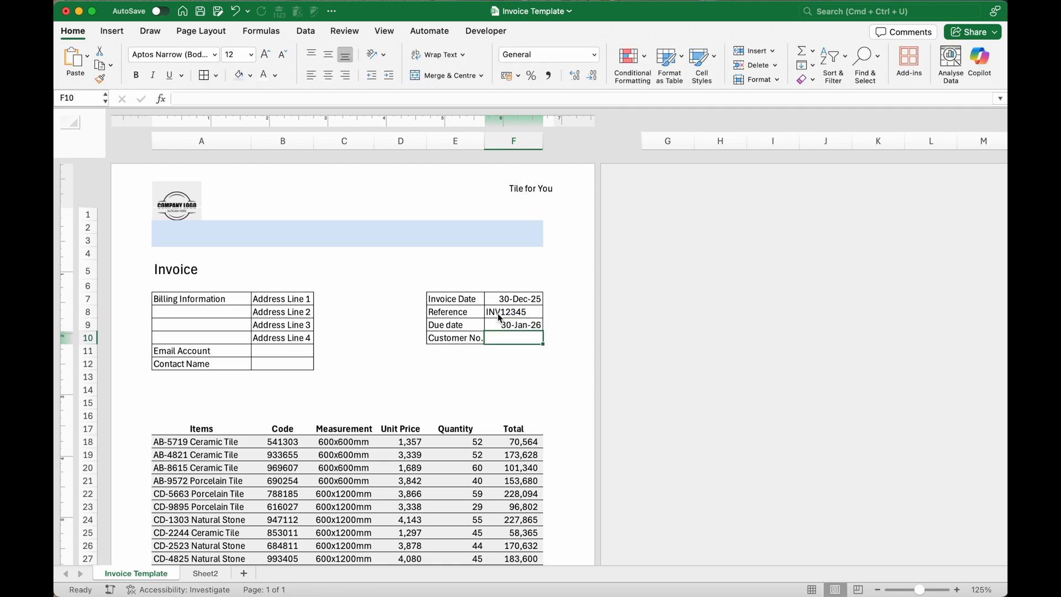
{"action": "type", "text": "C678"}
{"action": "left_click", "coordinate": [224, 455]}
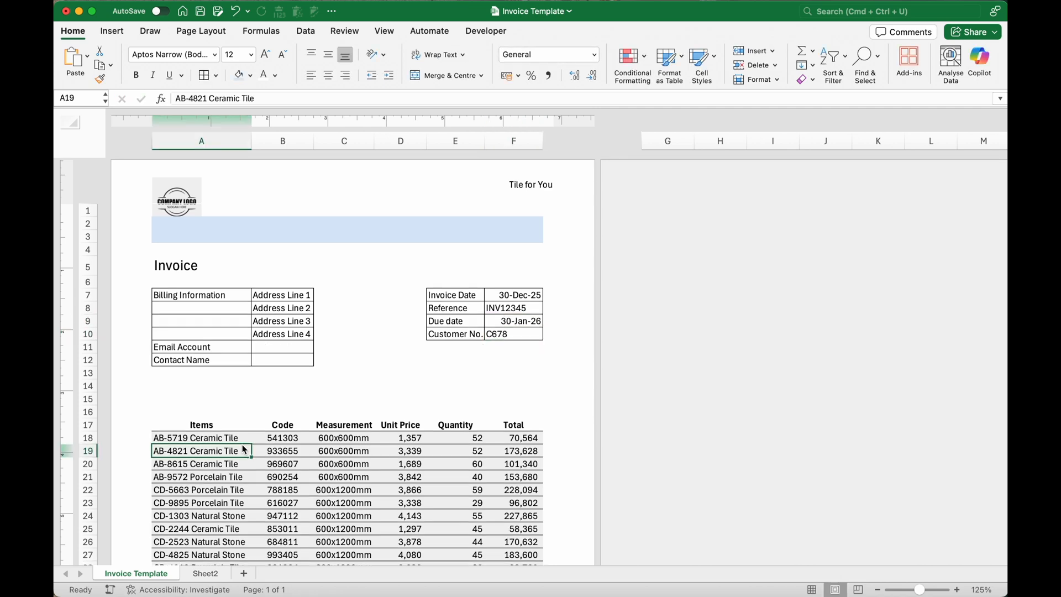
- Clear the Items, Code and Measurement entries in A18:C30 of the item table
{"action": "scroll", "coordinate": [224, 387], "scroll_direction": "down", "scroll_amount": 5}
{"action": "left_click", "coordinate": [221, 297]}
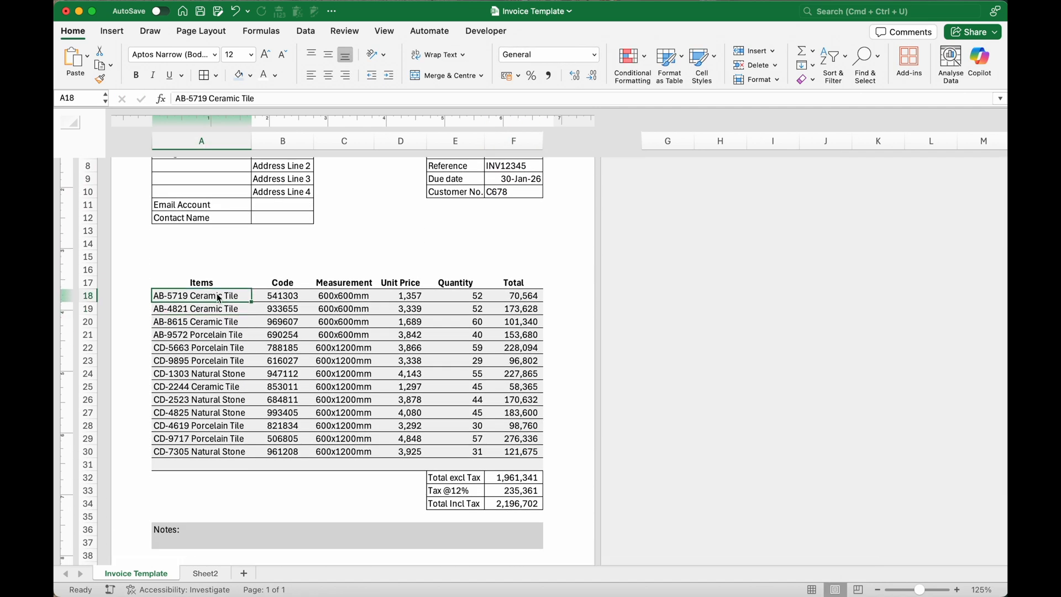
{"action": "left_click_drag", "start_coordinate": [221, 295], "coordinate": [356, 451]}
{"action": "key", "text": "Delete"}
{"action": "left_click", "coordinate": [283, 361]}
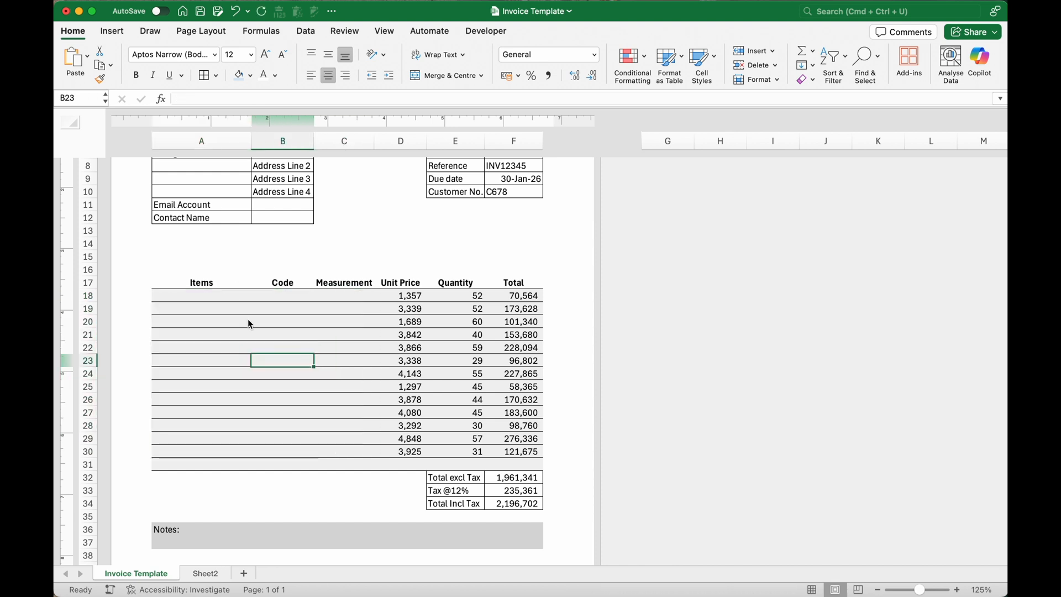
- Add list validation to A18 with the product names in Sheet2 A2:A31 as source, and choose AB-6949 Porcelain Tile from its drop-down
{"action": "left_click", "coordinate": [215, 297]}
{"action": "left_click", "coordinate": [309, 31]}
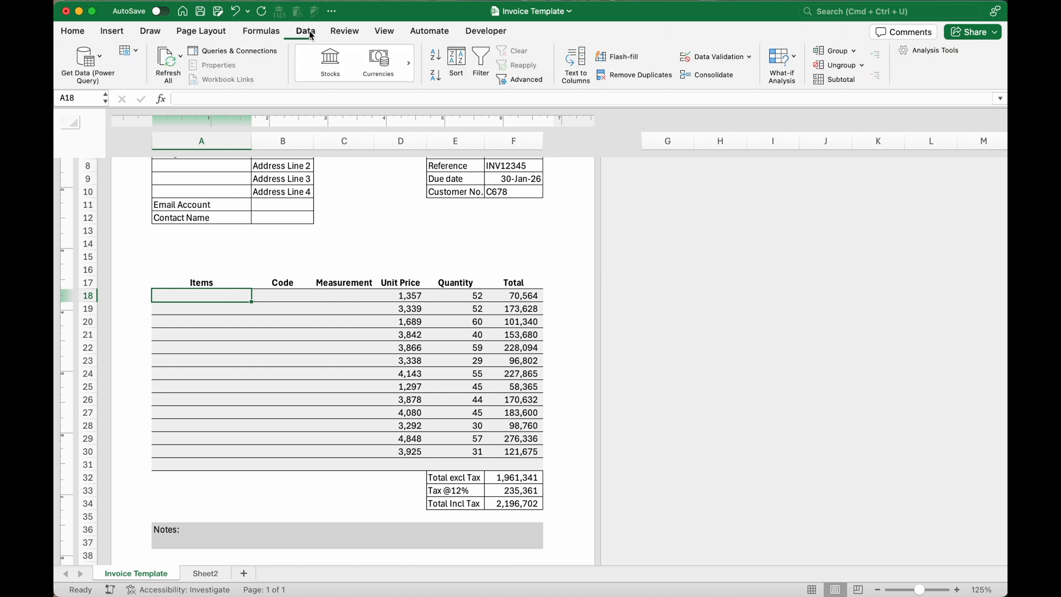
{"action": "left_click", "coordinate": [750, 57]}
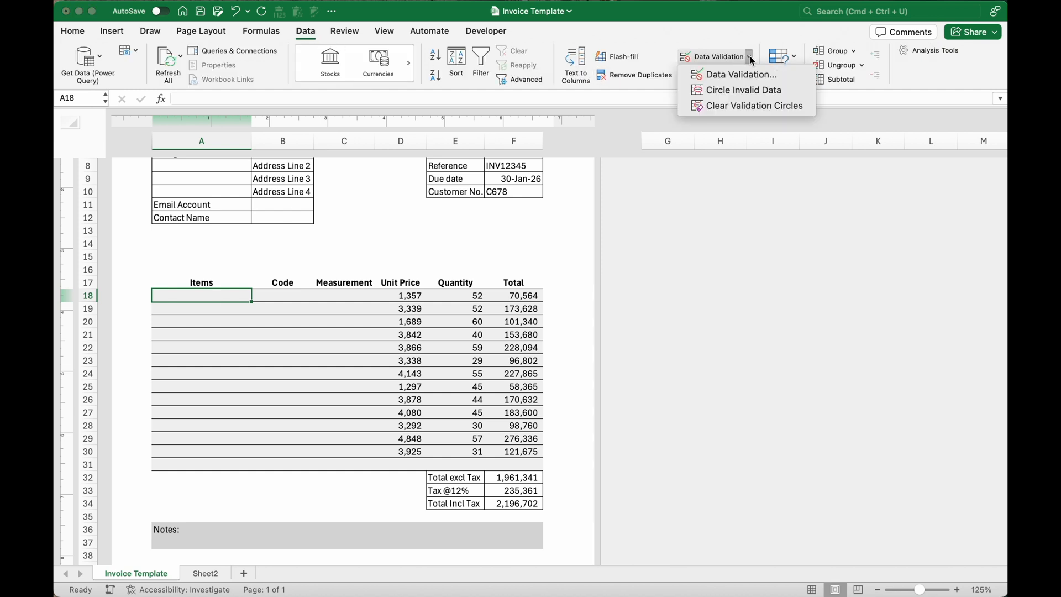
{"action": "left_click", "coordinate": [741, 74]}
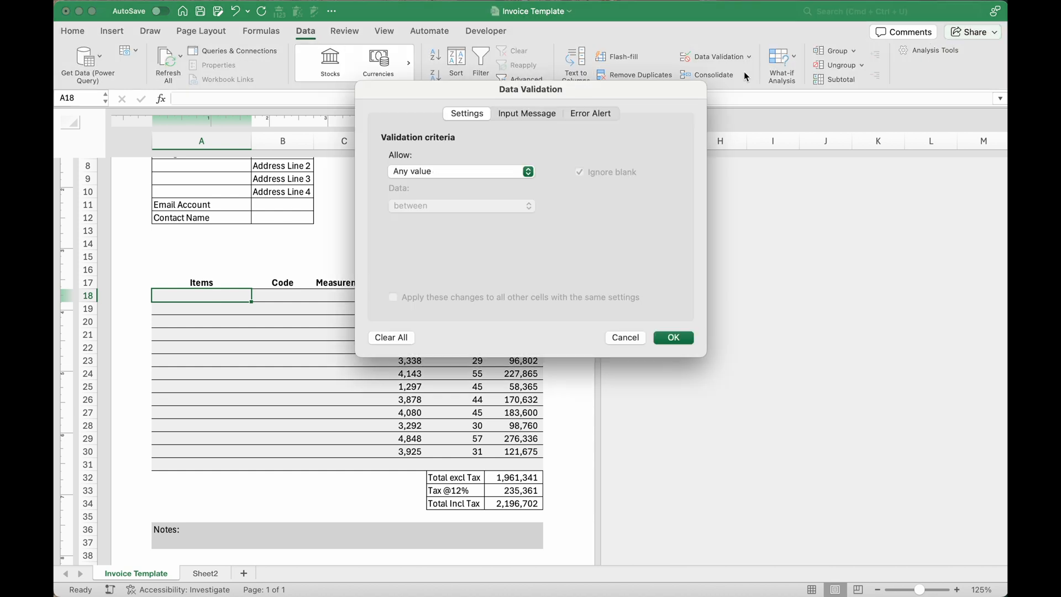
{"action": "left_click", "coordinate": [467, 172]}
{"action": "left_click", "coordinate": [414, 214]}
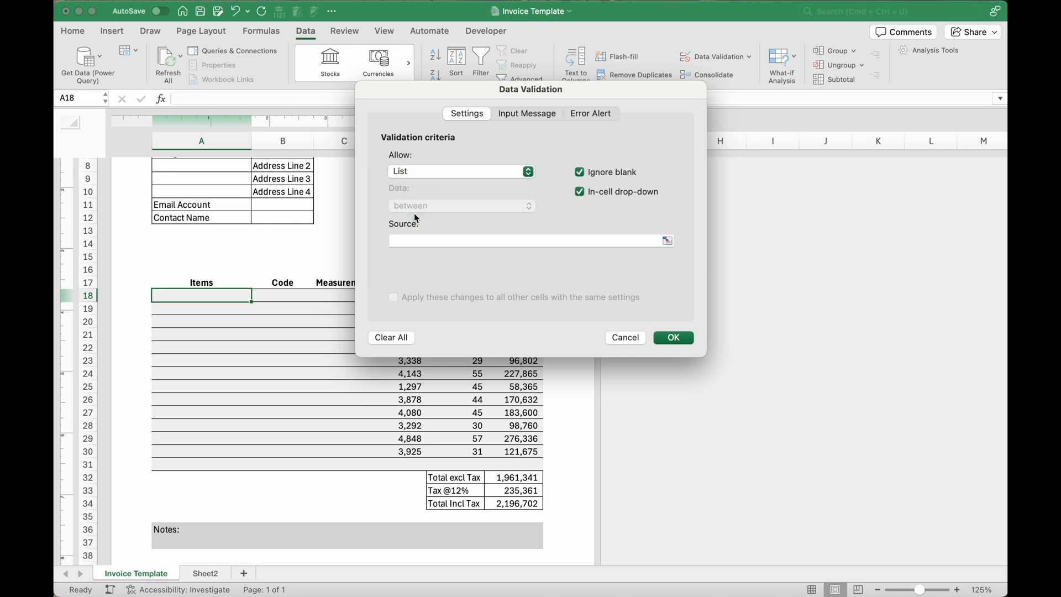
{"action": "left_click", "coordinate": [420, 241]}
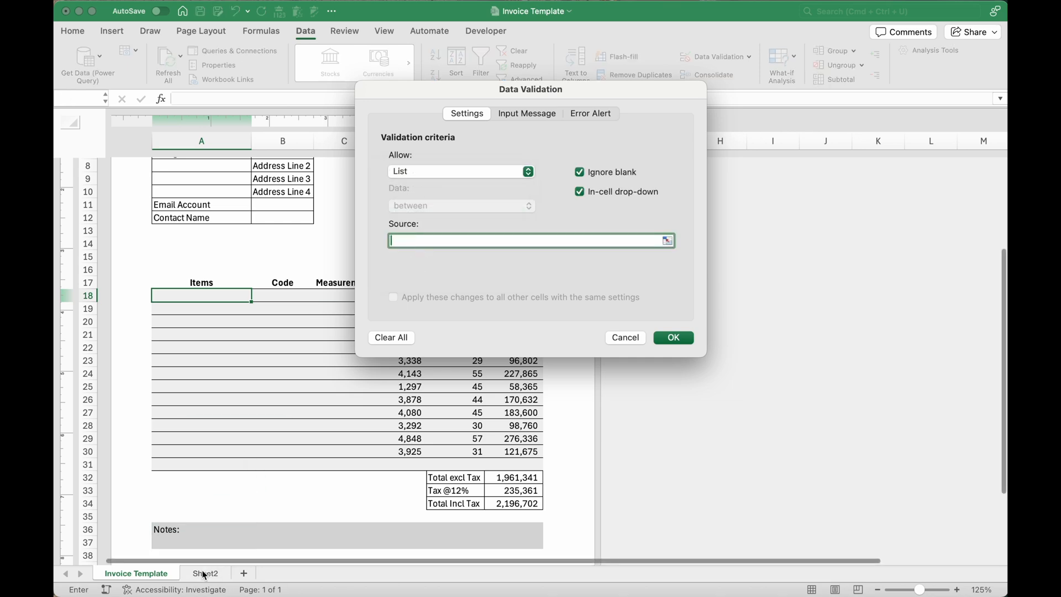
{"action": "left_click", "coordinate": [205, 574]}
{"action": "left_click", "coordinate": [126, 144]}
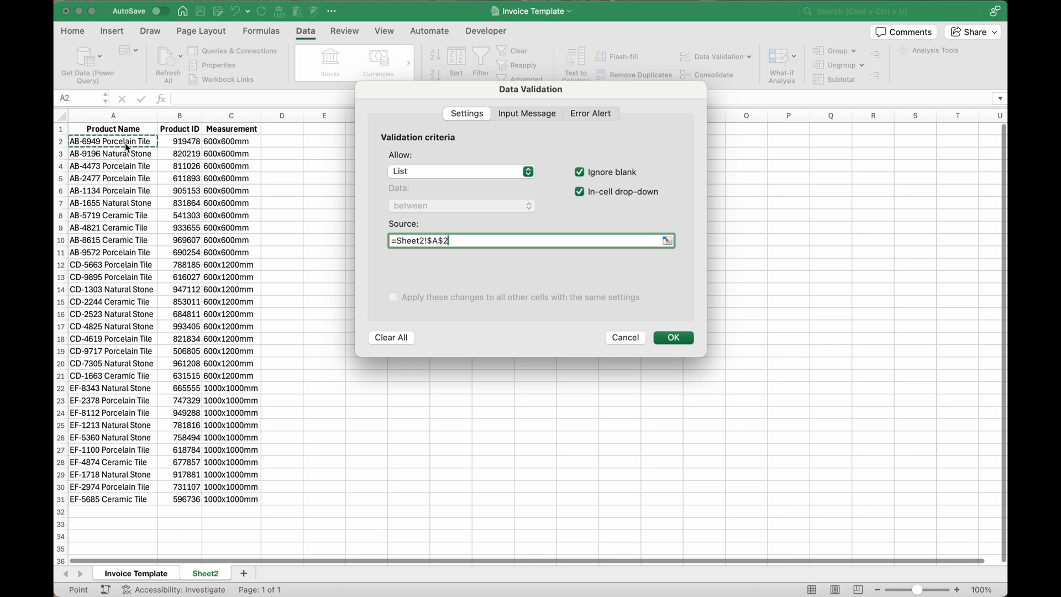
{"action": "key", "text": "super+shift+Down"}
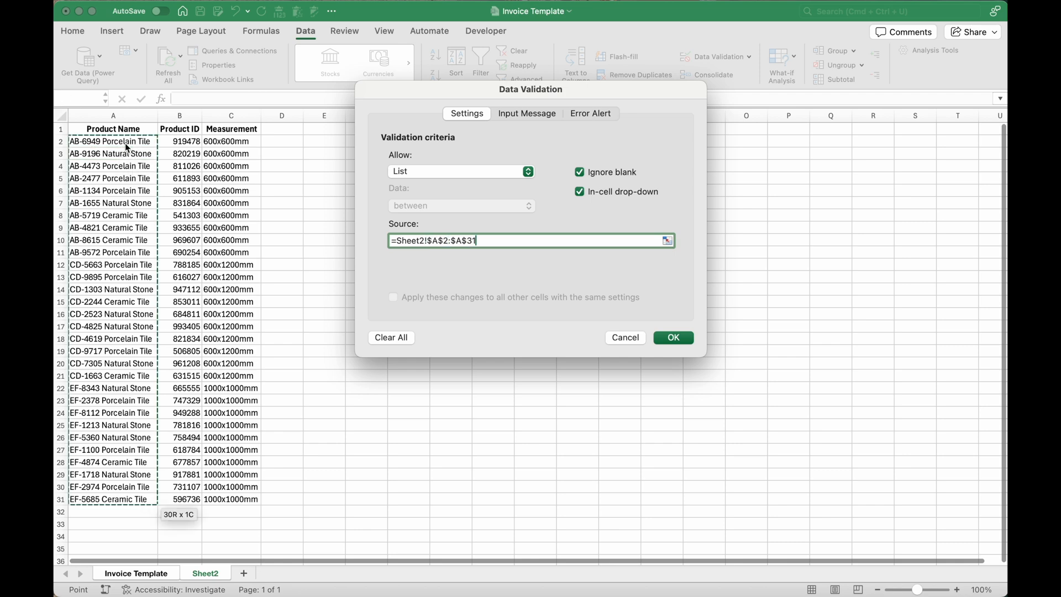
{"action": "key", "text": "Return"}
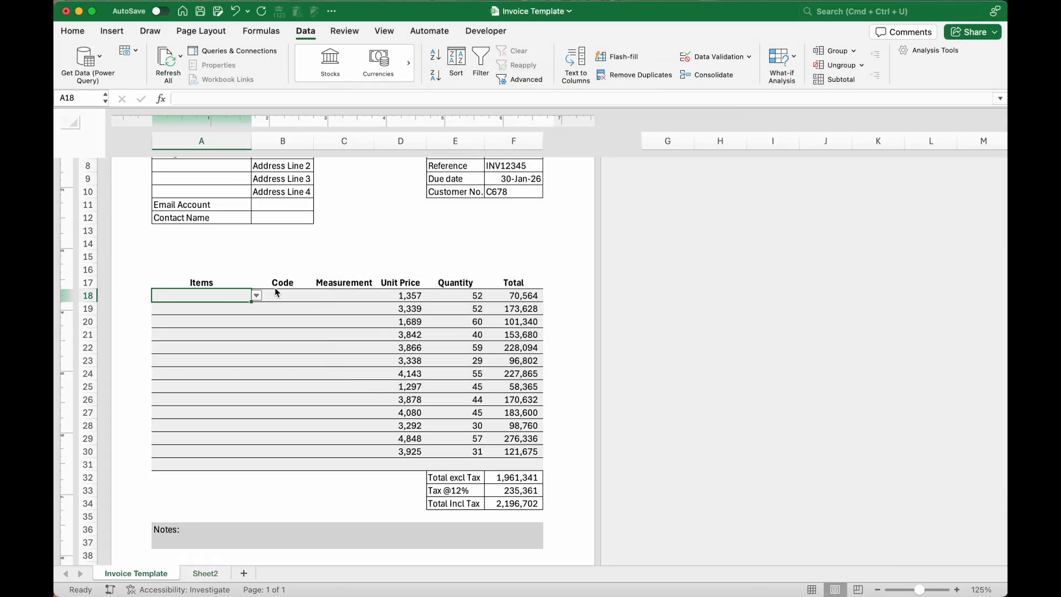
{"action": "left_click", "coordinate": [257, 297]}
{"action": "left_click", "coordinate": [233, 313]}
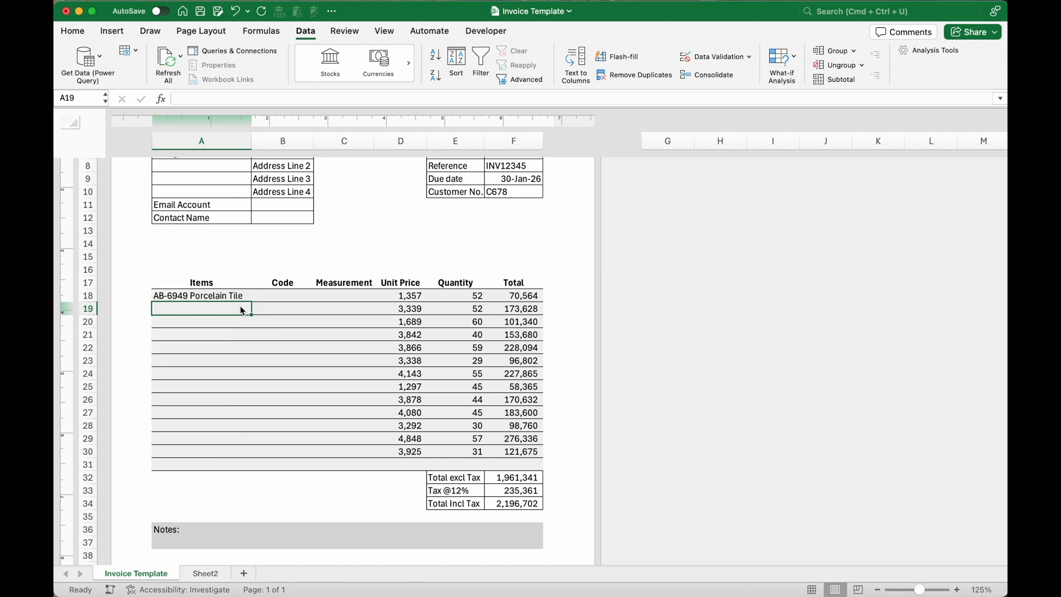
- Copy the A18 product drop-down through the Items rows below and clear the copied item names
{"action": "left_click_drag", "start_coordinate": [251, 303], "coordinate": [238, 467]}
{"action": "left_click", "coordinate": [237, 323]}
{"action": "key", "text": "Delete"}
- Choose AB-4473 Porcelain Tile in A19 and CD-4619 Porcelain Tile in A20 from their drop-down lists
{"action": "left_click", "coordinate": [234, 310]}
{"action": "left_click", "coordinate": [256, 310]}
{"action": "left_click", "coordinate": [232, 347]}
{"action": "left_click", "coordinate": [234, 323]}
{"action": "left_click", "coordinate": [256, 321]}
{"action": "scroll", "coordinate": [230, 412], "scroll_direction": "down", "scroll_amount": 3}
{"action": "left_click", "coordinate": [228, 426]}
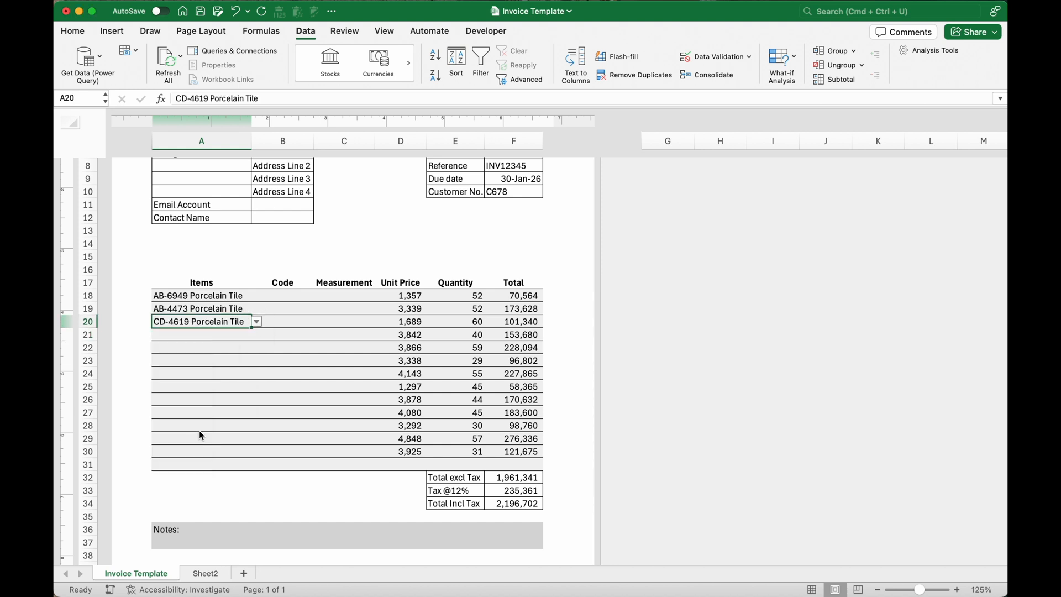
- Look up the item code in B18 with =VLOOKUP(A18,Sheet2!A:B,2,FALSE) and fill the formula down to B20
{"action": "left_click", "coordinate": [289, 297]}
{"action": "type", "text": "=v"}
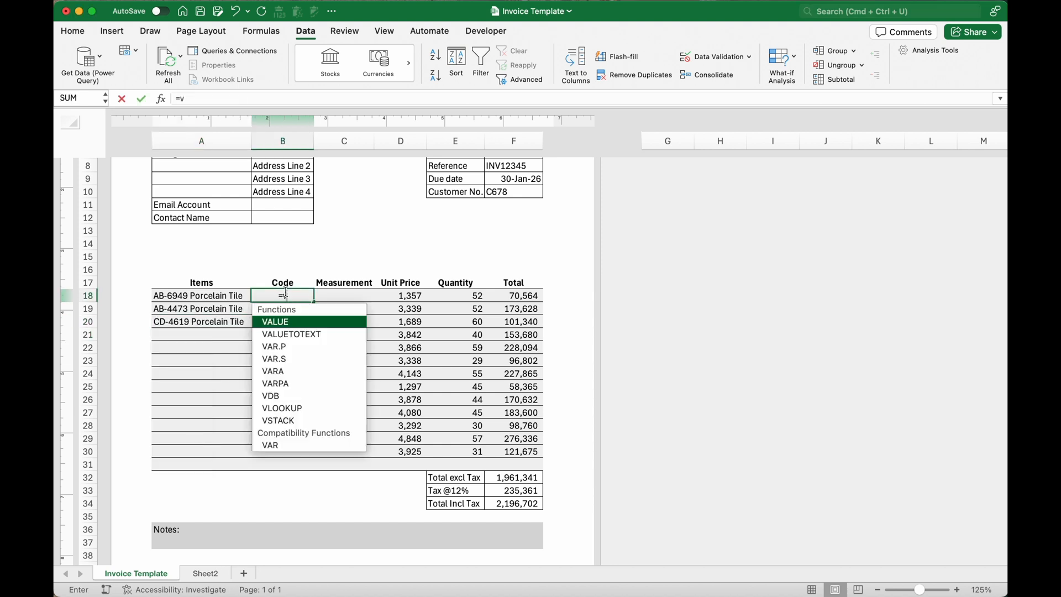
{"action": "type", "text": "lookup"}
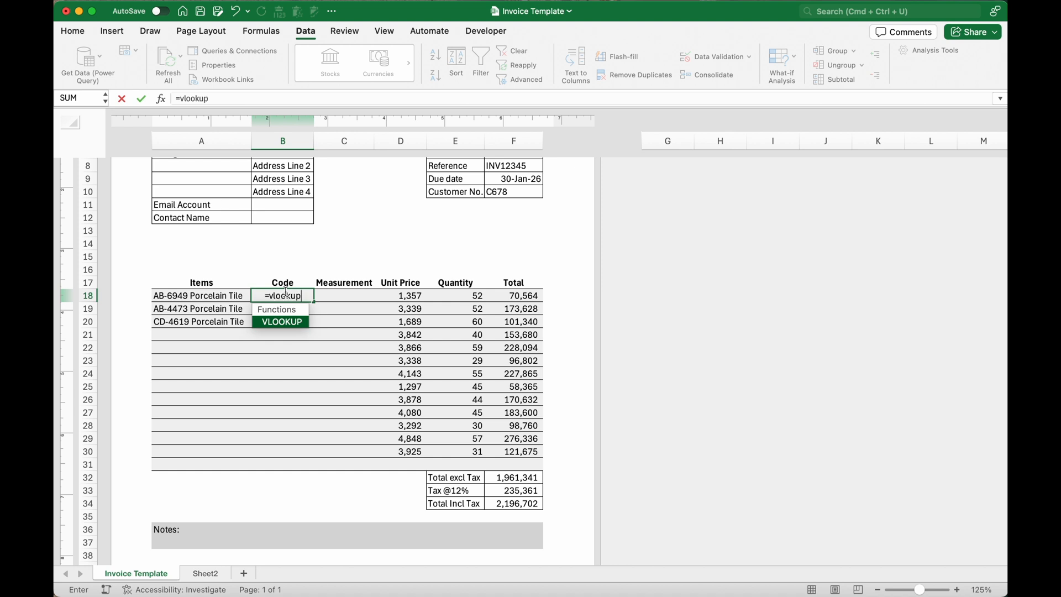
{"action": "type", "text": "("}
{"action": "left_click", "coordinate": [228, 297]}
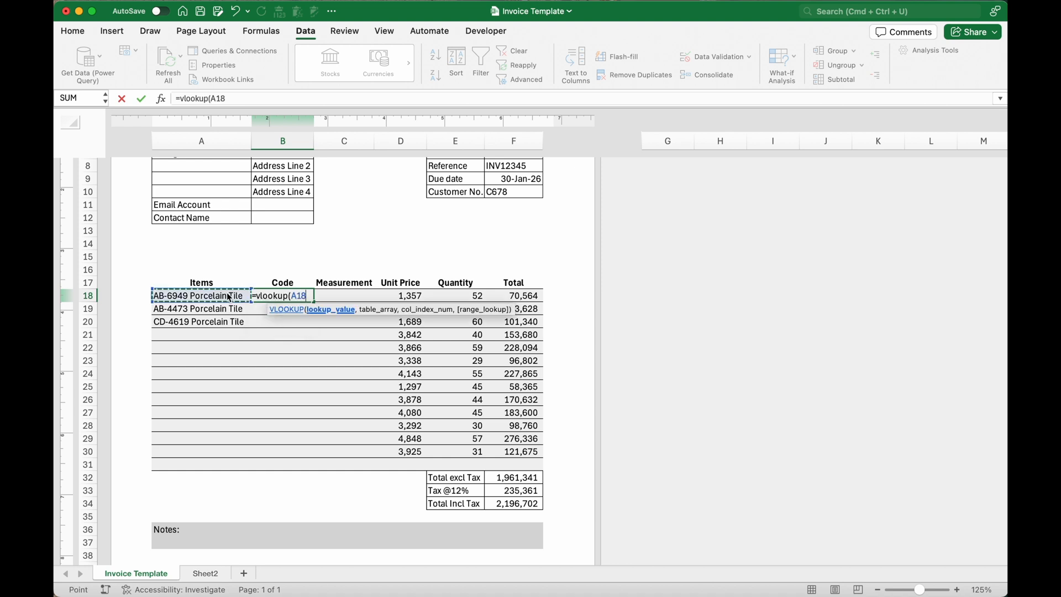
{"action": "type", "text": ","}
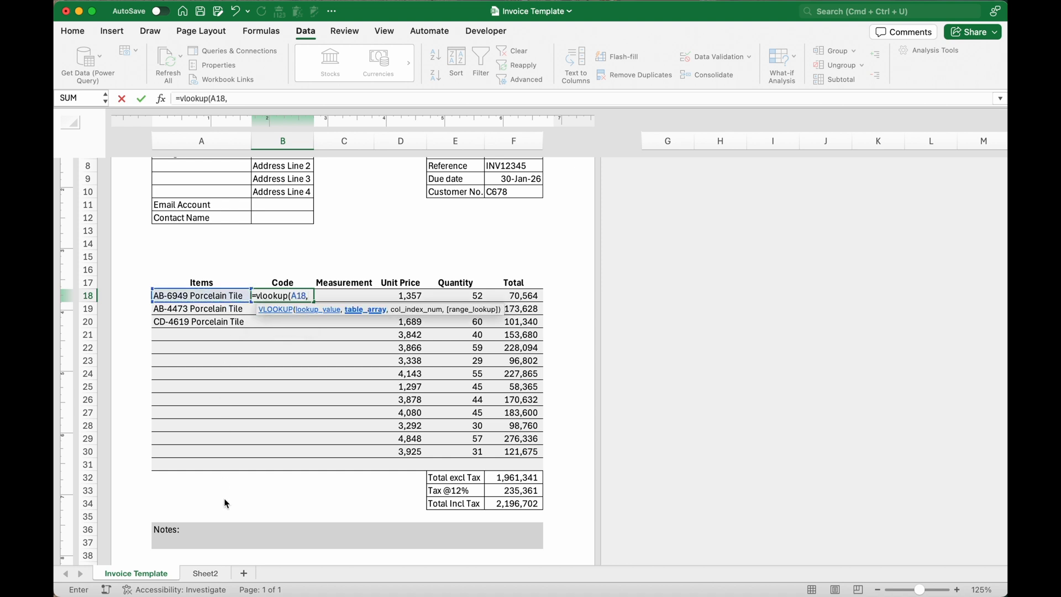
{"action": "left_click", "coordinate": [206, 573]}
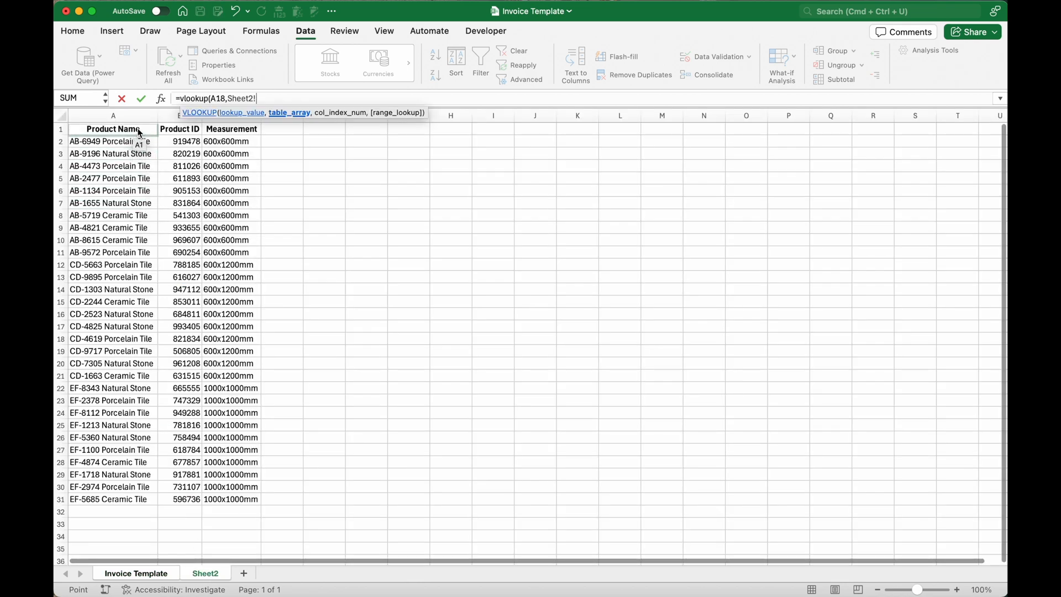
{"action": "left_click_drag", "start_coordinate": [139, 115], "coordinate": [189, 153]}
{"action": "type", "text": ",2"}
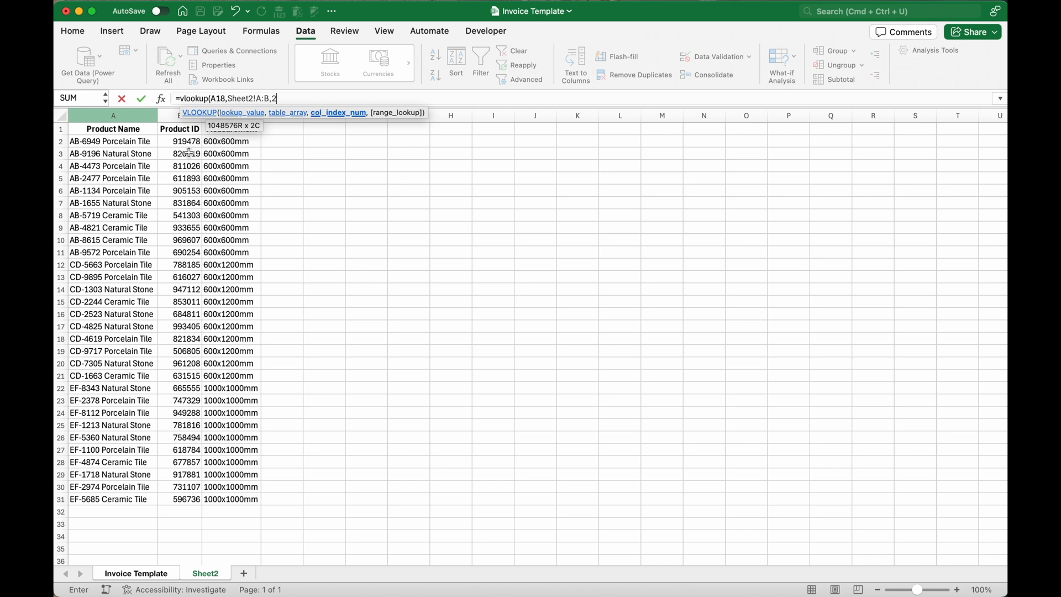
{"action": "type", "text": ",false)"}
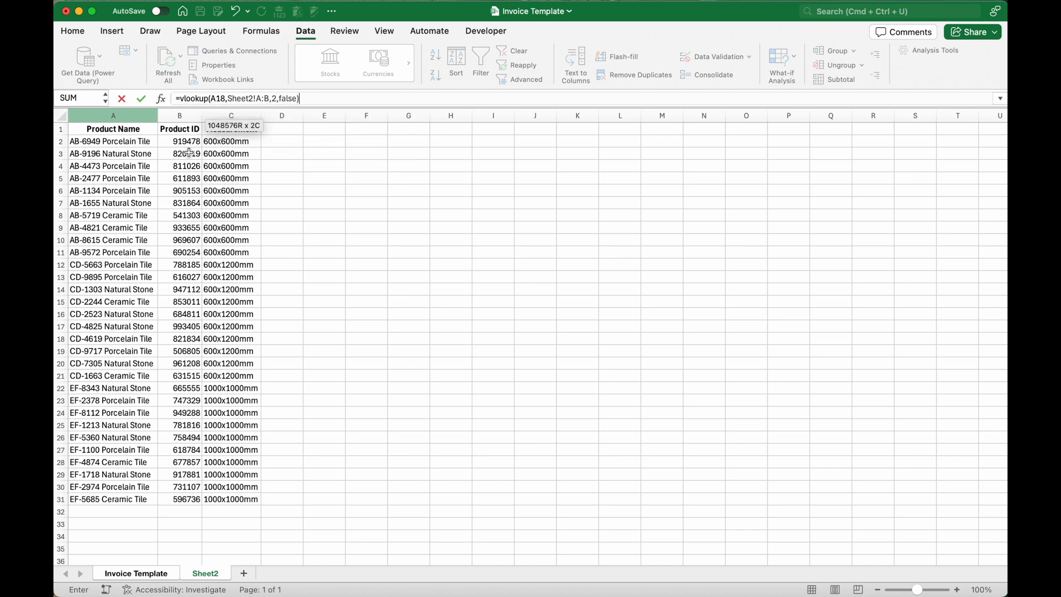
{"action": "key", "text": "Return"}
{"action": "left_click", "coordinate": [285, 296]}
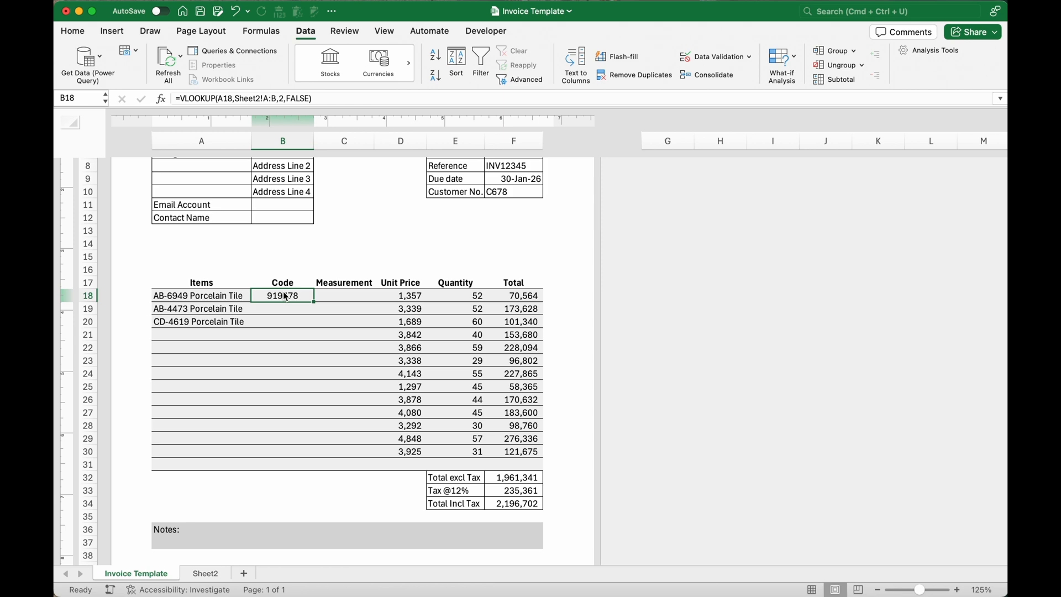
{"action": "left_click_drag", "start_coordinate": [314, 301], "coordinate": [311, 324]}
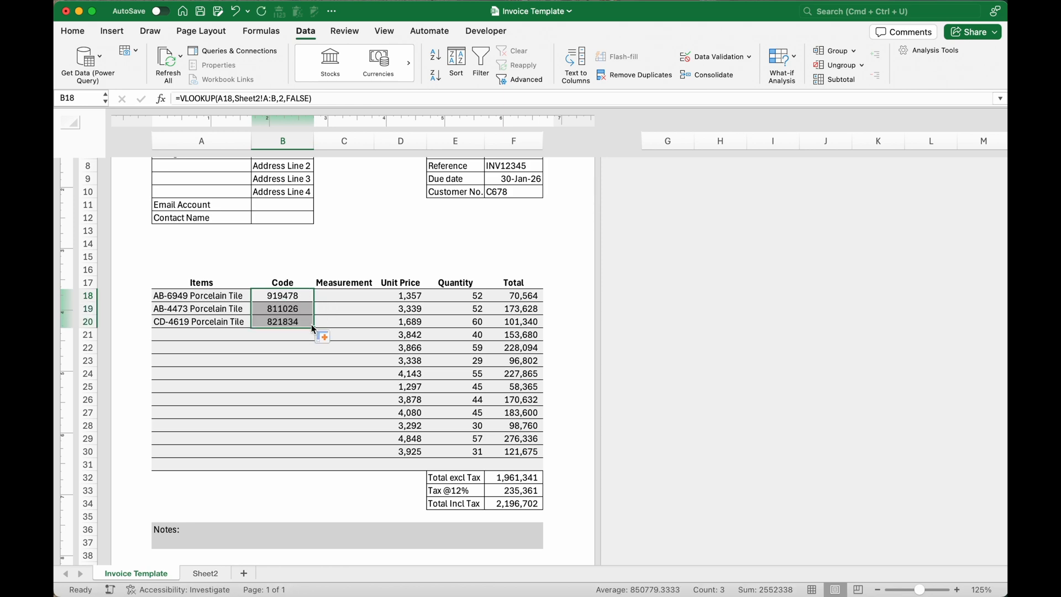
- Look up the measurement in C18 with an exact-match VLOOKUP of A18 in Sheet2!A:C, column 3, and fill it down to C20
{"action": "left_click", "coordinate": [347, 296]}
{"action": "type", "text": "=vlookup("}
{"action": "left_click", "coordinate": [188, 297]}
{"action": "type", "text": ","}
{"action": "left_click", "coordinate": [205, 573]}
{"action": "left_click", "coordinate": [140, 114]}
{"action": "left_click_drag", "start_coordinate": [139, 115], "coordinate": [226, 115]}
{"action": "type", "text": ",3,0)"}
{"action": "key", "text": "Return"}
{"action": "left_click", "coordinate": [345, 299]}
{"action": "left_click_drag", "start_coordinate": [374, 302], "coordinate": [373, 325]}
- Fill the Code and Measurement formulas from B20:C20 down to row 30
{"action": "left_click_drag", "start_coordinate": [289, 322], "coordinate": [348, 322]}
{"action": "left_click_drag", "start_coordinate": [374, 328], "coordinate": [369, 455]}
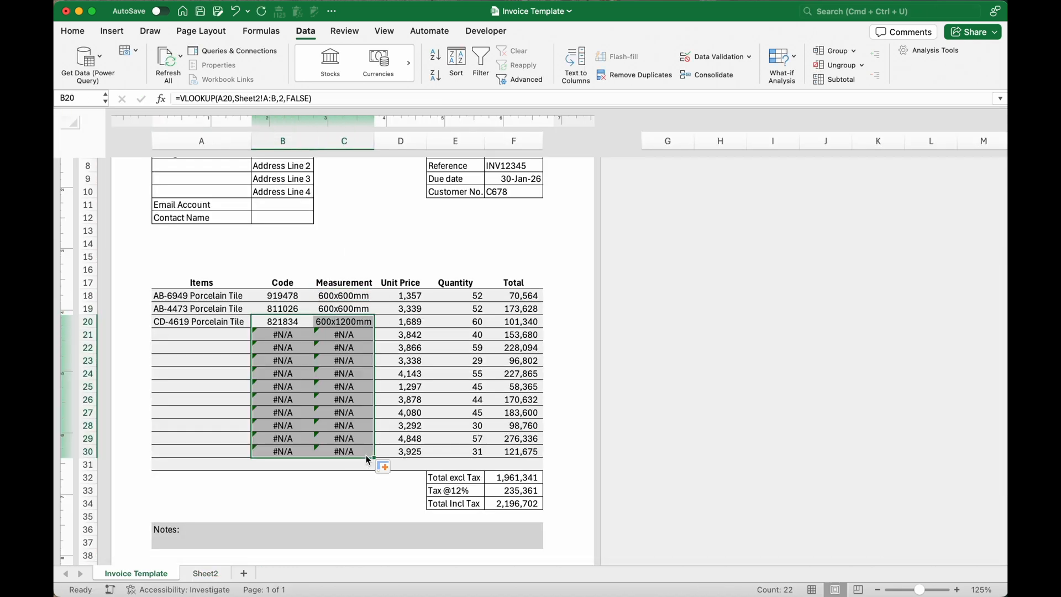
{"action": "left_click", "coordinate": [291, 336]}
- Wrap the B18 code lookup in IFERROR with "" as the error value and fill it down to B30
{"action": "left_click", "coordinate": [285, 302]}
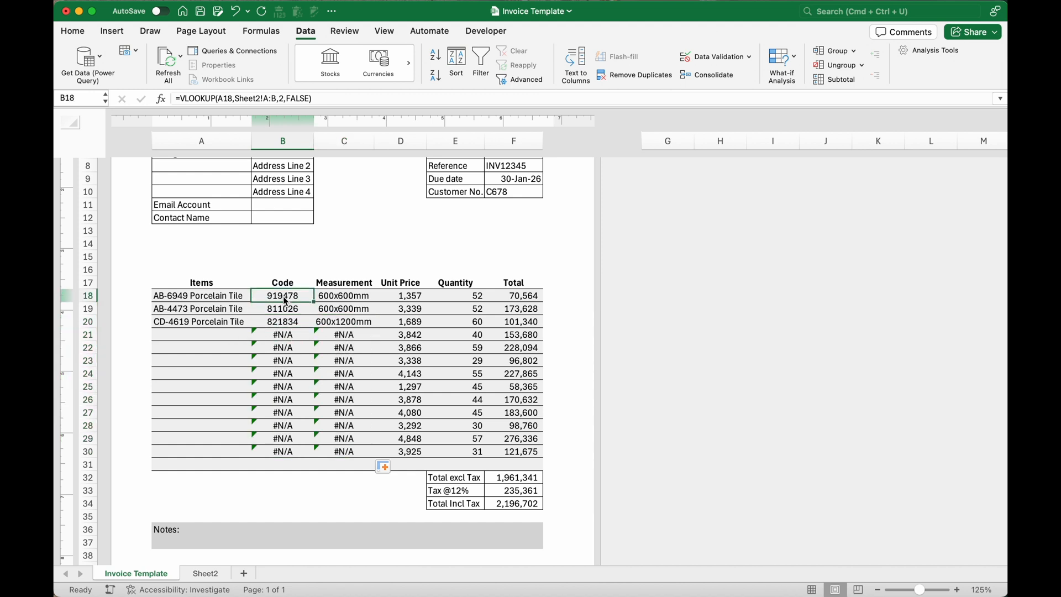
{"action": "left_click", "coordinate": [184, 102]}
{"action": "type", "text": "ifer"}
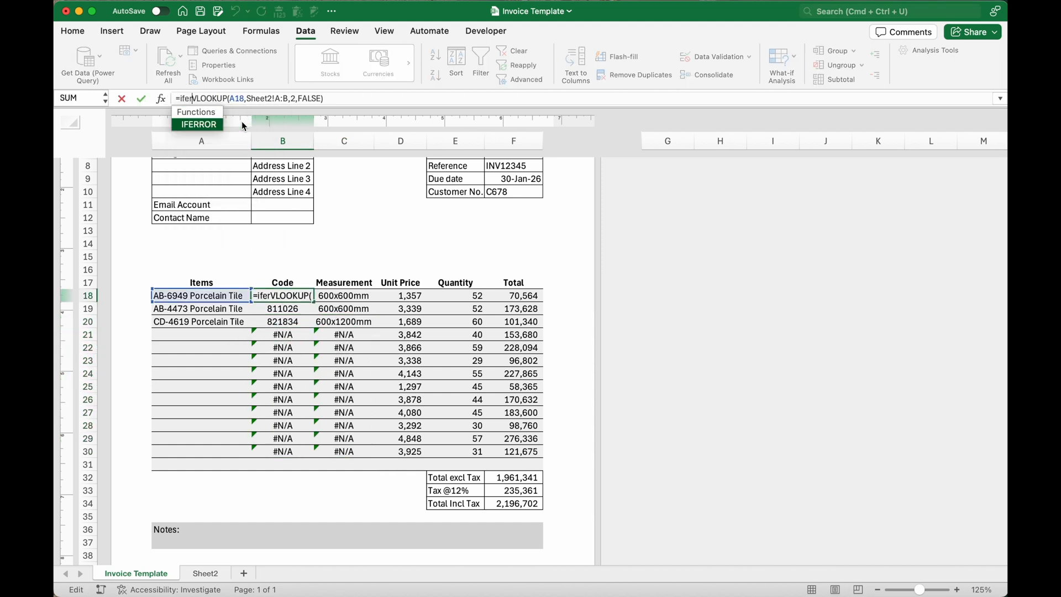
{"action": "double_click", "coordinate": [219, 125]}
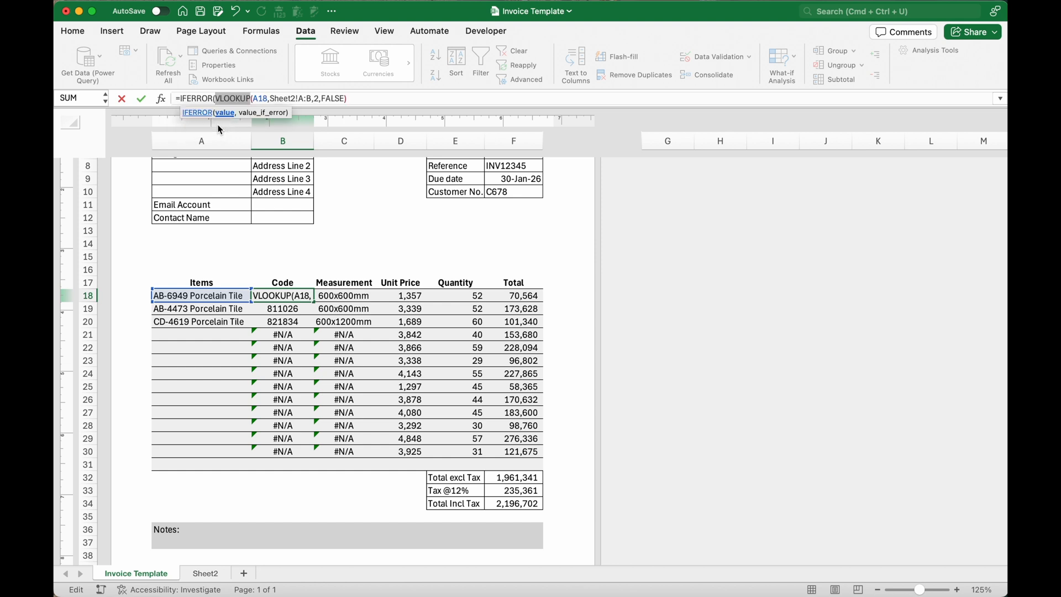
{"action": "left_click", "coordinate": [368, 101]}
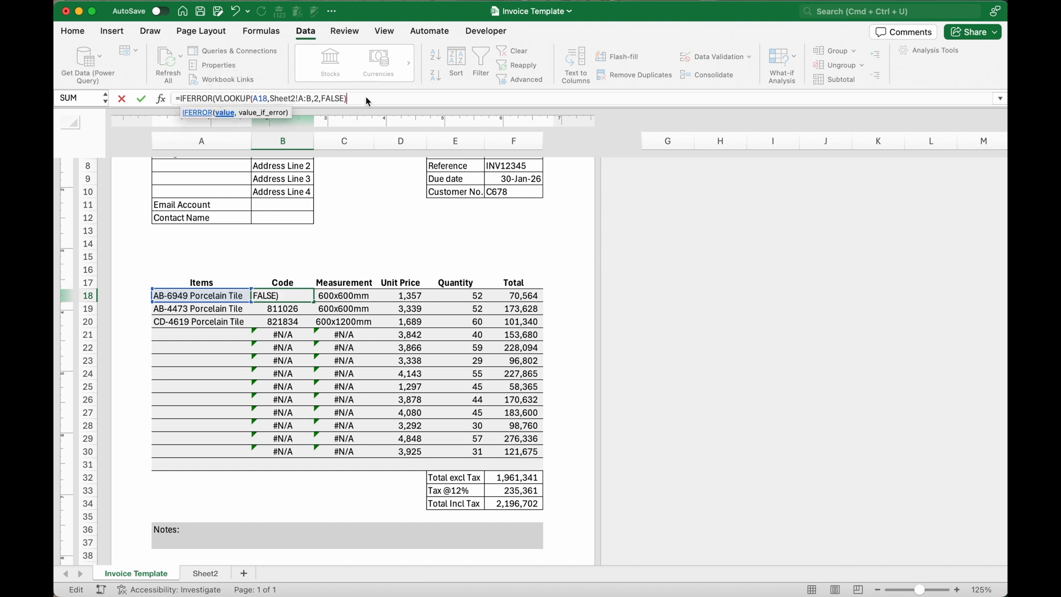
{"action": "type", "text": ",\"\")"}
{"action": "key", "text": "Return"}
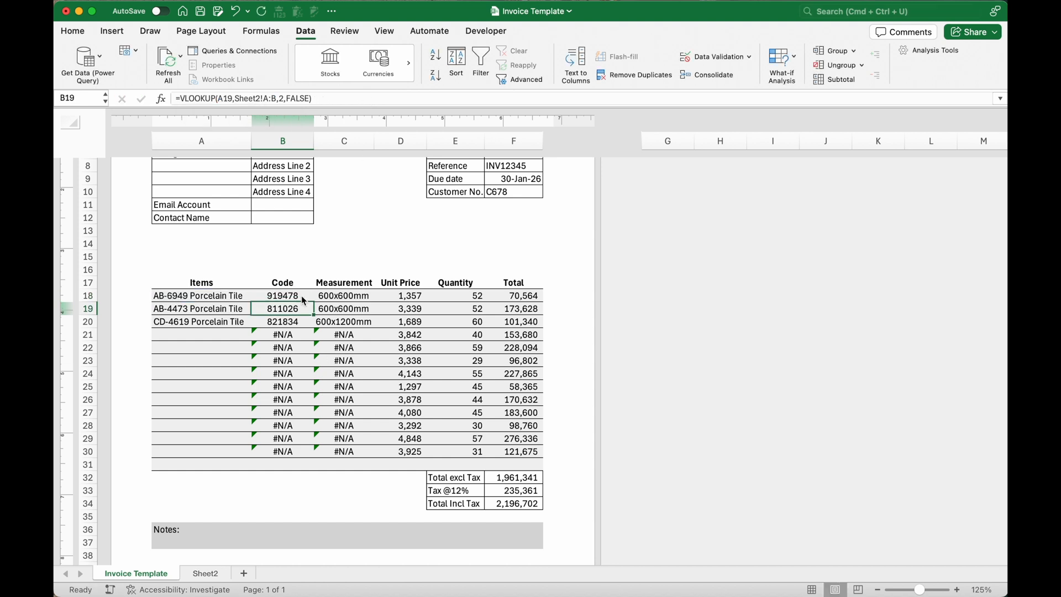
{"action": "left_click", "coordinate": [298, 299]}
{"action": "left_click_drag", "start_coordinate": [314, 302], "coordinate": [297, 454]}
- Change C18 to =IFERROR(VLOOKUP(A18,Sheet2!A:C,3,FALSE),"") and fill it down to C30
{"action": "left_click", "coordinate": [357, 299]}
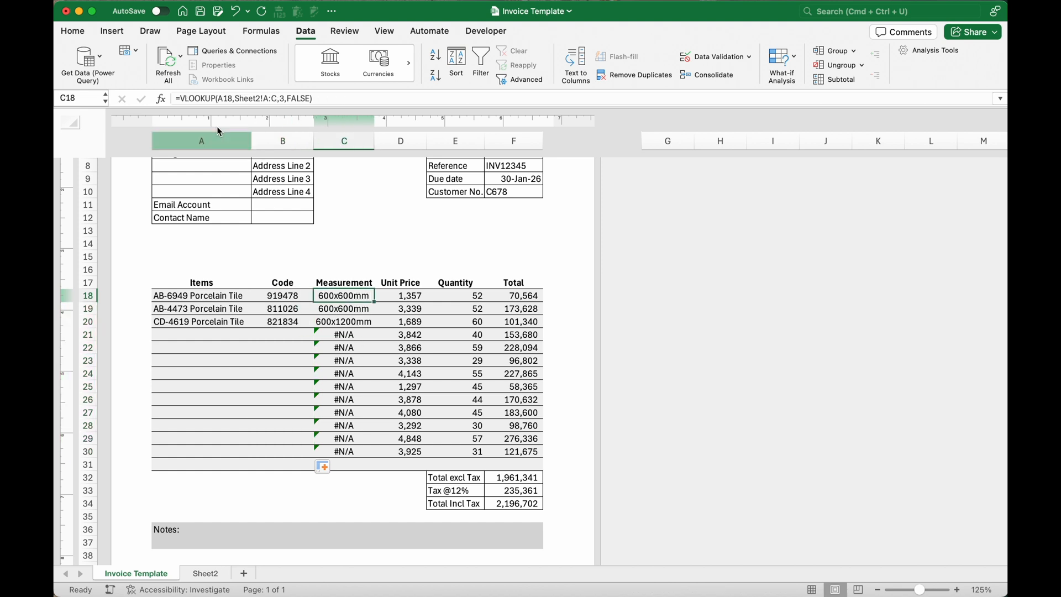
{"action": "type", "text": "=iferror(VLOOKUP(A18,Sheet2!A:C,3,FALSE),\"\")"}
{"action": "key", "text": "Return"}
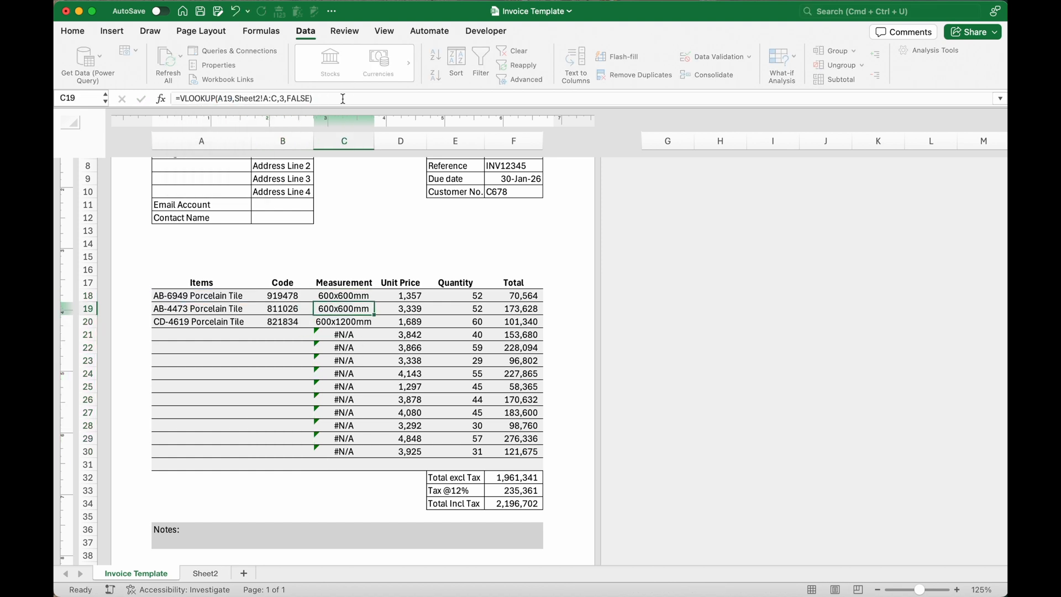
{"action": "left_click", "coordinate": [359, 299]}
{"action": "left_click_drag", "start_coordinate": [375, 302], "coordinate": [357, 453]}
- Choose AB-4473 Porcelain Tile from the drop-down list in A21
{"action": "left_click", "coordinate": [227, 334]}
{"action": "left_click", "coordinate": [256, 335]}
{"action": "left_click", "coordinate": [238, 348]}
{"action": "left_click", "coordinate": [257, 335]}
{"action": "left_click", "coordinate": [193, 359]}
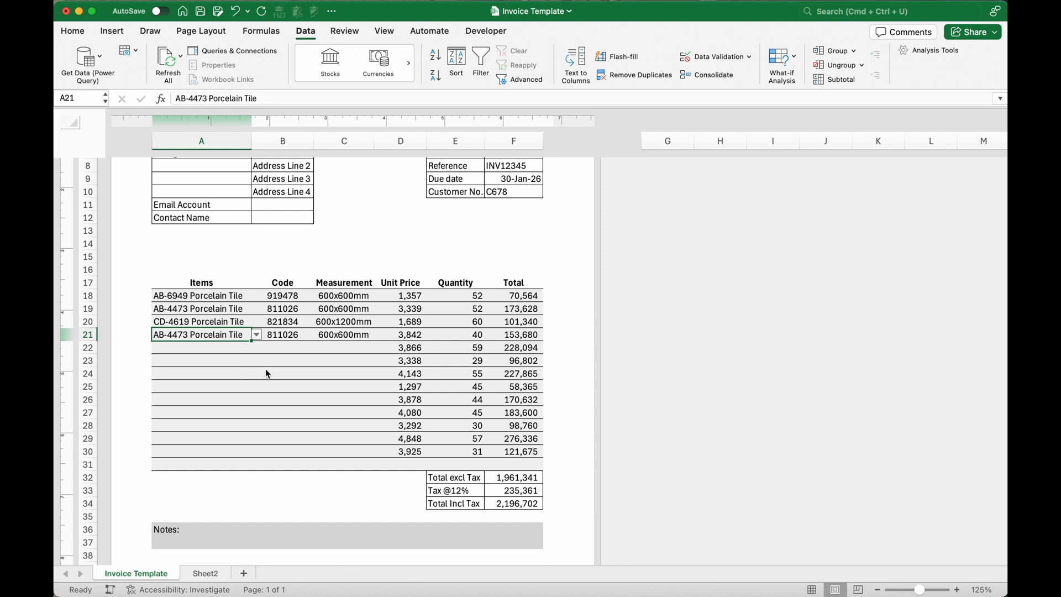
- Inspect the cell references used by the Total formula in F22
{"action": "left_click", "coordinate": [515, 347]}
{"action": "double_click", "coordinate": [510, 348]}
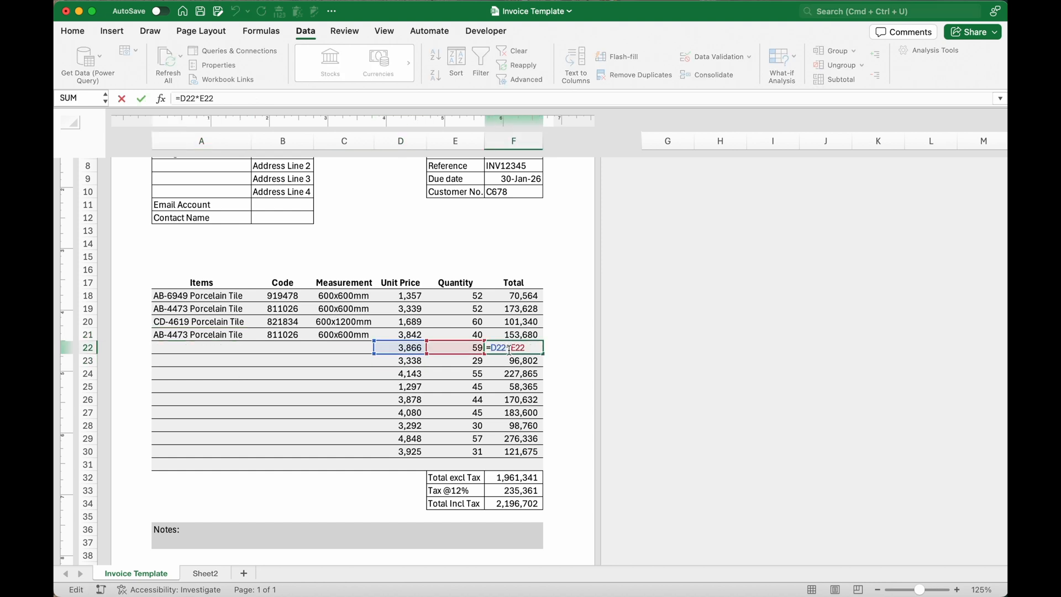
{"action": "key", "text": "Escape"}
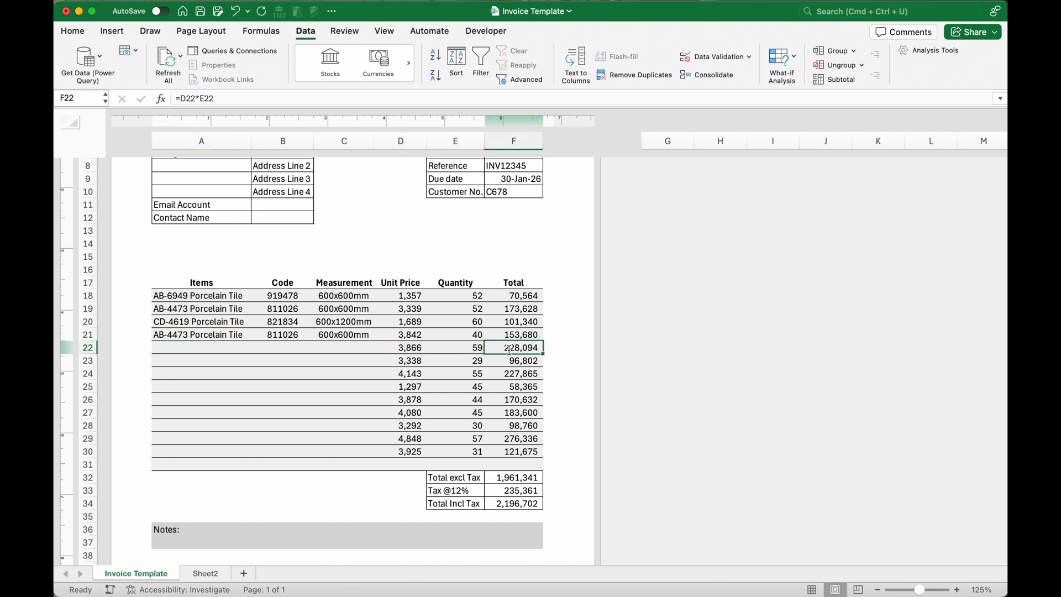
- Add a Unit Price column in D1 of Sheet2 and enter =RANDBETWEEN(1000,4000) in D2
{"action": "left_click", "coordinate": [408, 297]}
{"action": "left_click", "coordinate": [205, 573]}
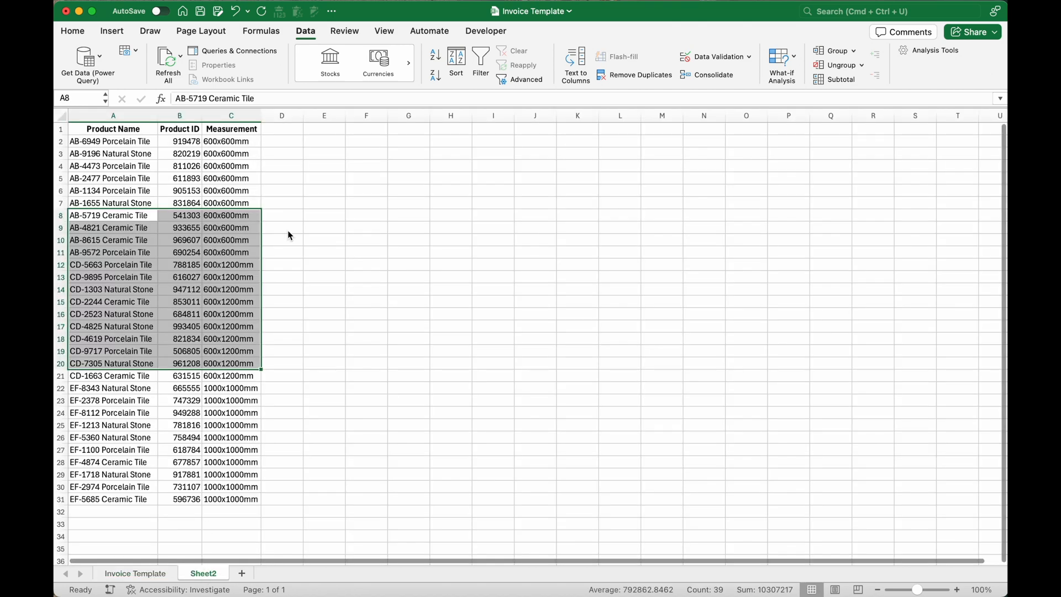
{"action": "left_click", "coordinate": [279, 131]}
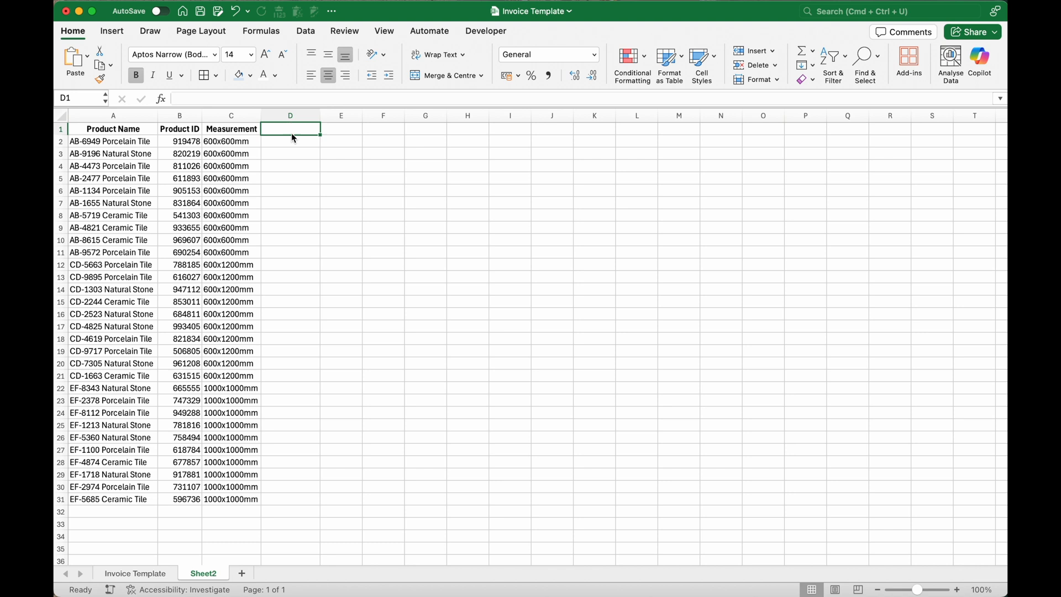
{"action": "type", "text": "Unit Price"}
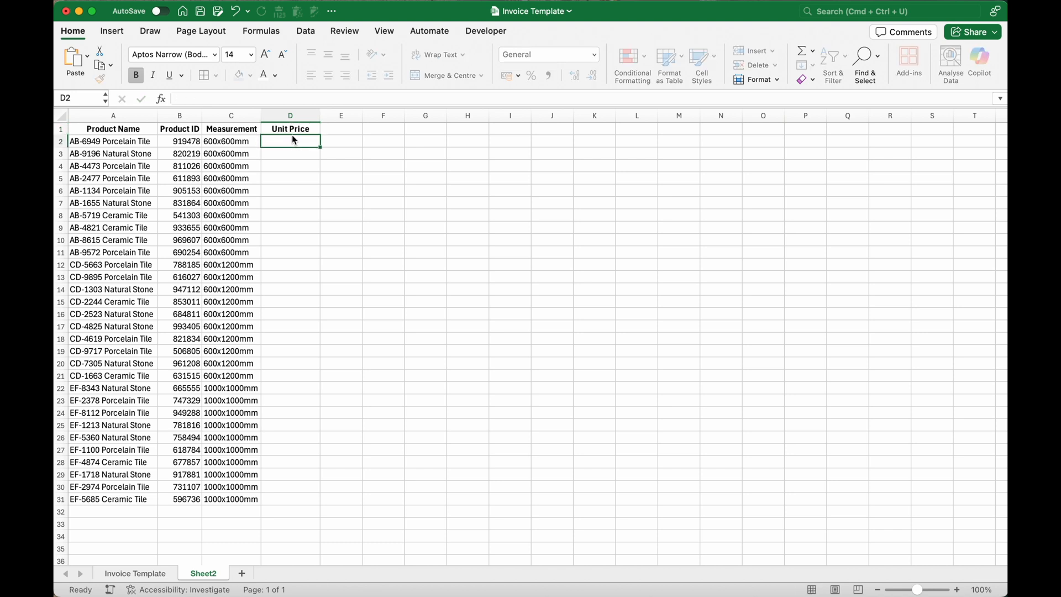
{"action": "key", "text": "Return"}
{"action": "type", "text": "=randbetween(1000,4000"}
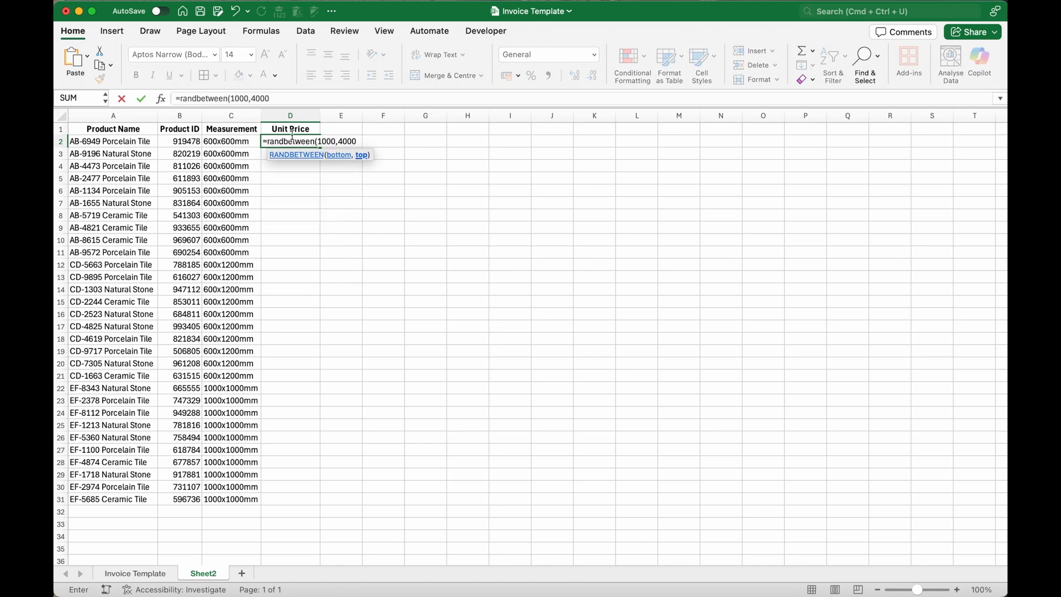
{"action": "key", "text": "Return"}
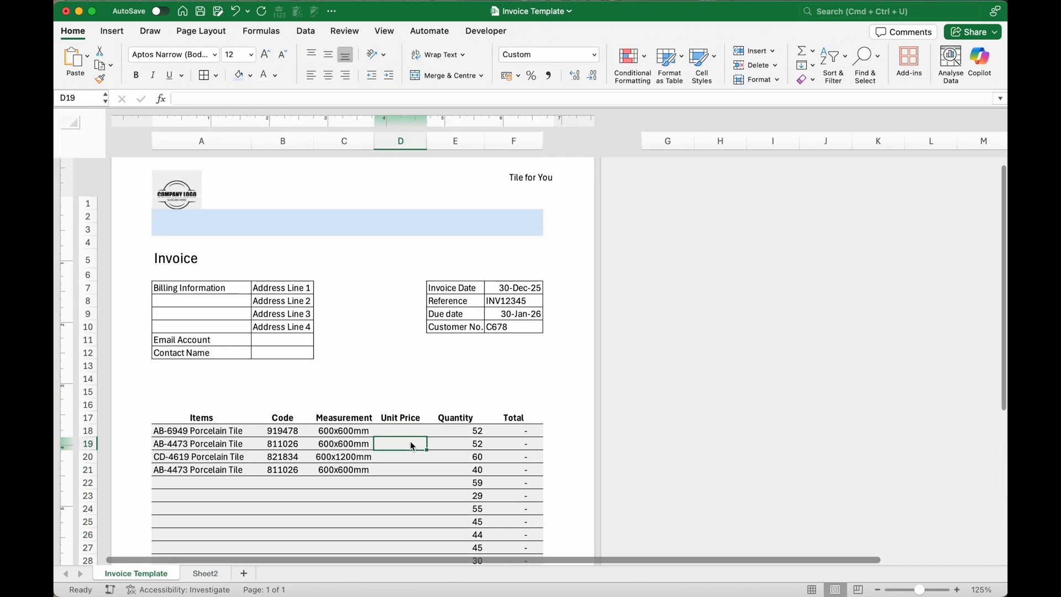
- Start a VLOOKUP formula in the invoice's Unit Price column with item A18 as the lookup value
{"action": "type", "text": "=vlookup("}
{"action": "left_click", "coordinate": [234, 430]}
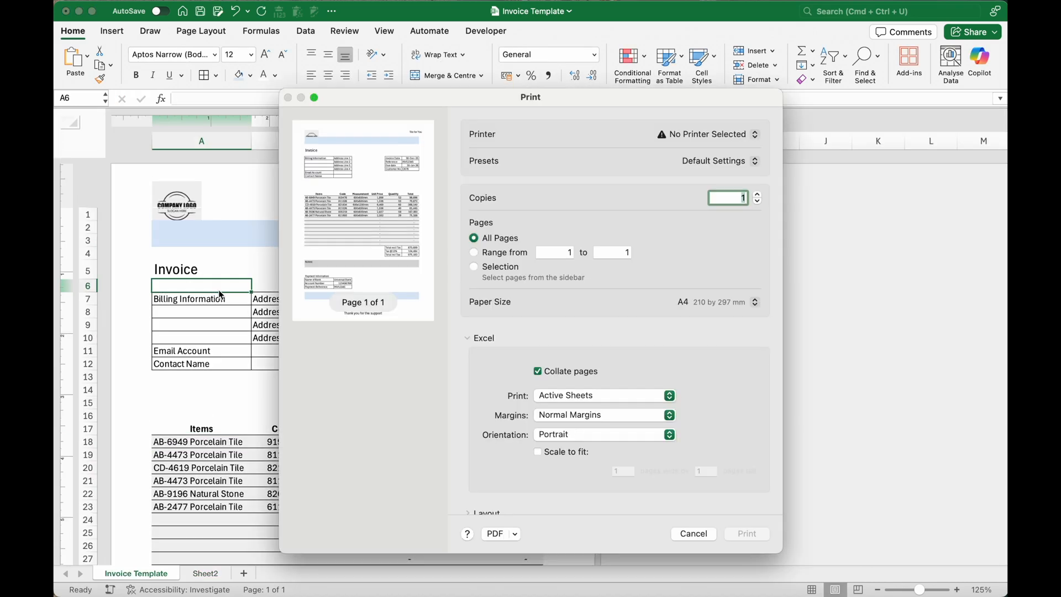
- Close the print preview and apply thick outside borders to header row A17:F17, billing block A7:B12 and invoice details E7:F10
{"action": "left_click", "coordinate": [694, 533]}
{"action": "left_click_drag", "start_coordinate": [202, 430], "coordinate": [514, 430]}
{"action": "left_click_drag", "start_coordinate": [210, 302], "coordinate": [283, 365]}
{"action": "left_click", "coordinate": [204, 75]}
{"action": "left_click_drag", "start_coordinate": [444, 301], "coordinate": [508, 336]}
{"action": "left_click", "coordinate": [204, 76]}
{"action": "left_click", "coordinate": [453, 240]}
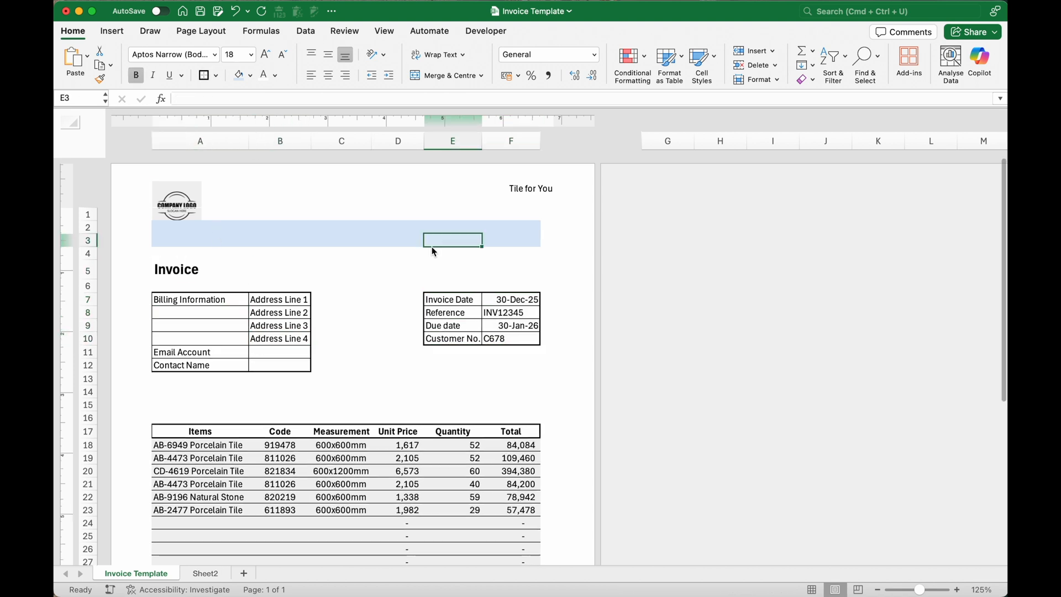
- Make the page header text "Tile for You" bold and enlarge it to size 16
{"action": "left_click", "coordinate": [539, 190]}
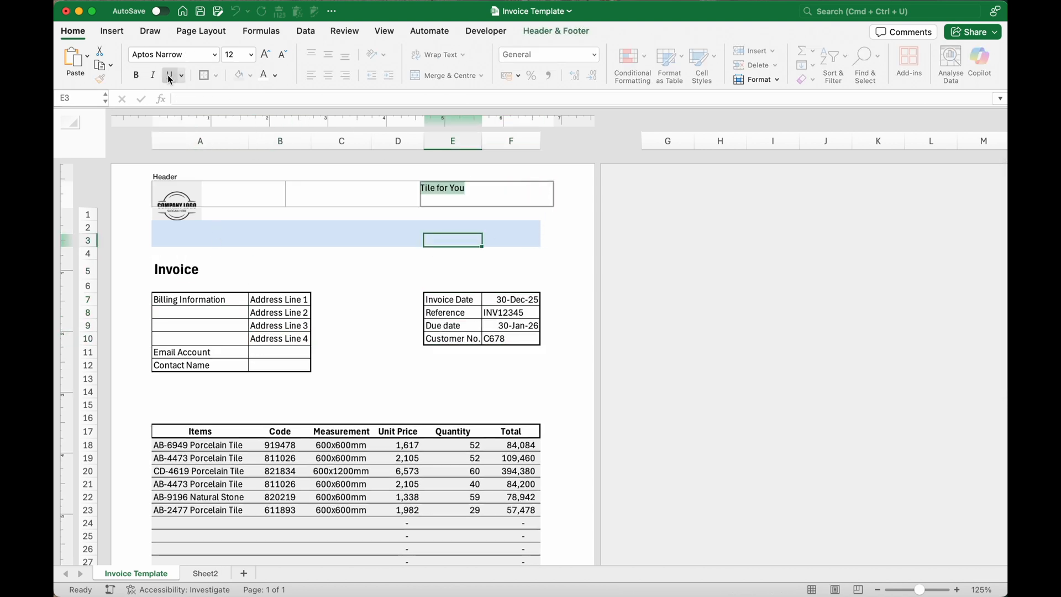
{"action": "left_click", "coordinate": [136, 75]}
{"action": "left_click", "coordinate": [266, 55]}
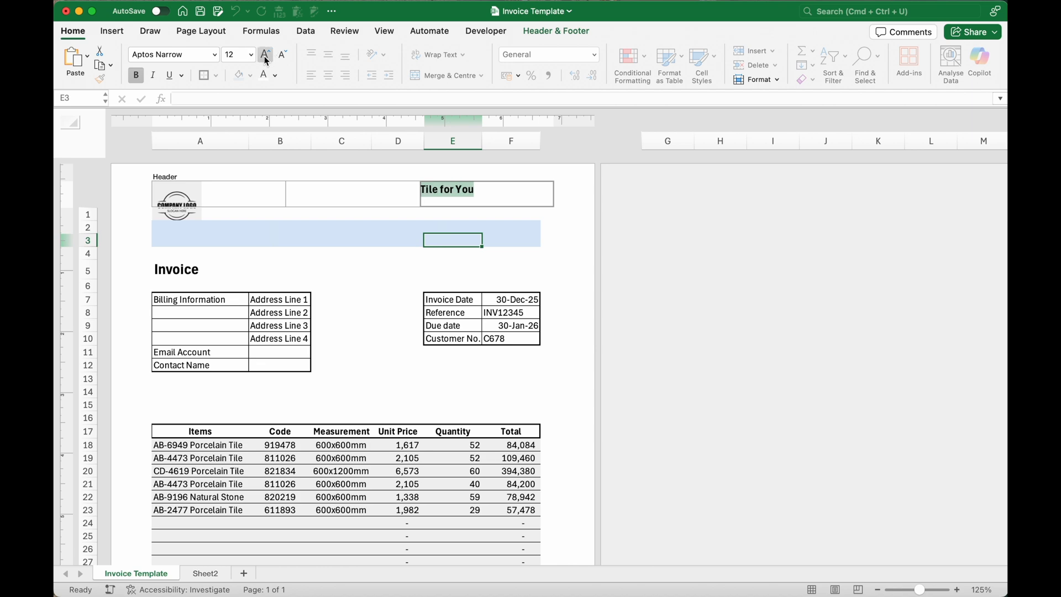
{"action": "left_click", "coordinate": [266, 60]}
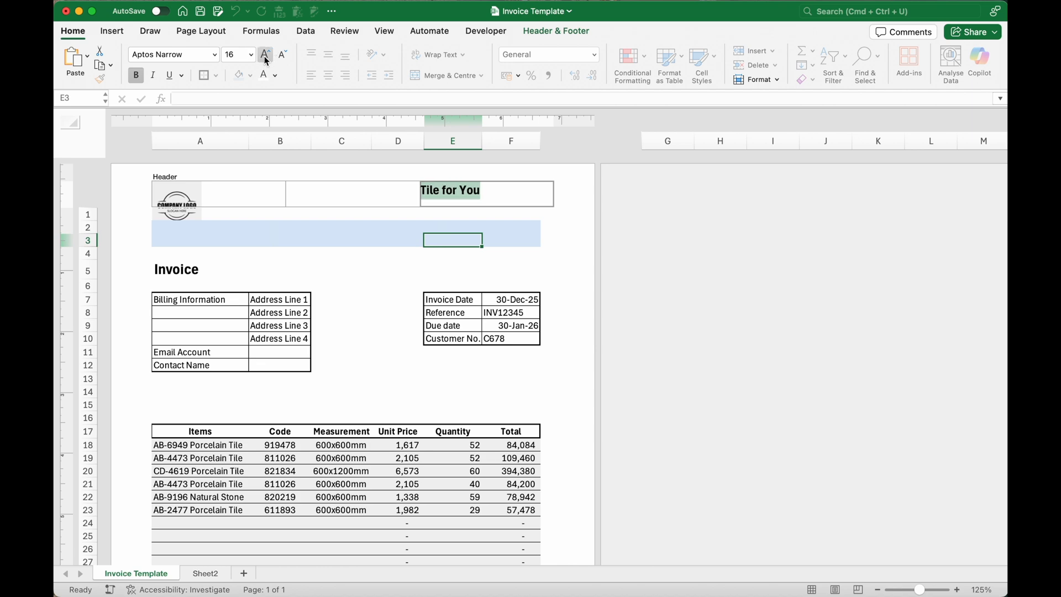
{"action": "left_click", "coordinate": [340, 261]}
{"action": "left_click", "coordinate": [372, 269]}
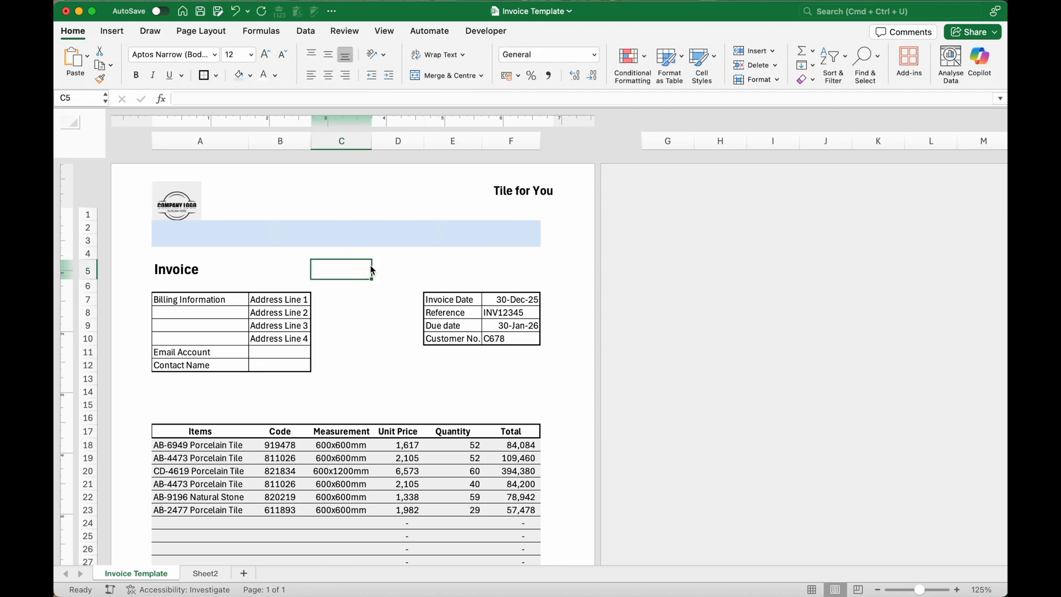
- Review the layout of the whole invoice page from header to footer
{"action": "scroll", "coordinate": [372, 270], "scroll_direction": "down", "scroll_amount": 5}
{"action": "scroll", "coordinate": [372, 270], "scroll_direction": "down", "scroll_amount": 5}
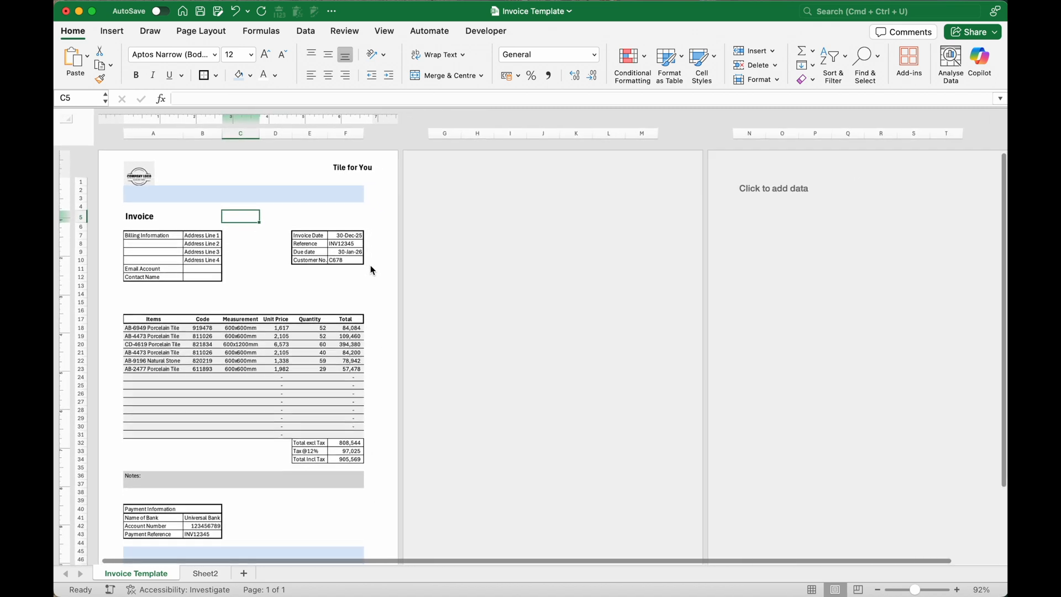
{"action": "left_click", "coordinate": [480, 251]}
{"action": "scroll", "coordinate": [480, 252], "scroll_direction": "down", "scroll_amount": 2}
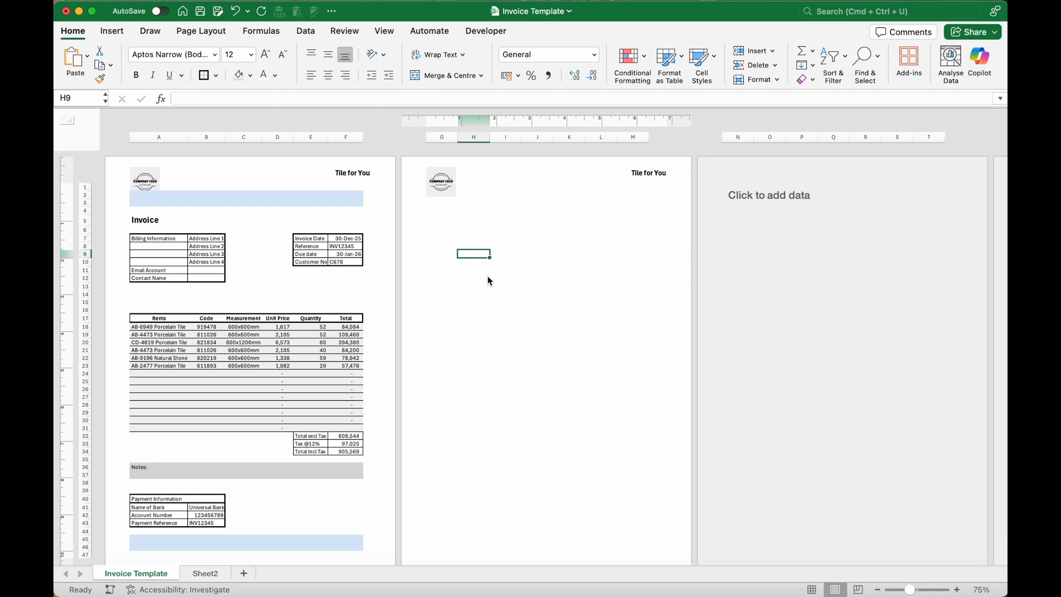
{"action": "scroll", "coordinate": [489, 281], "scroll_direction": "down", "scroll_amount": 3}
{"action": "scroll", "coordinate": [488, 280], "scroll_direction": "up", "scroll_amount": 1}
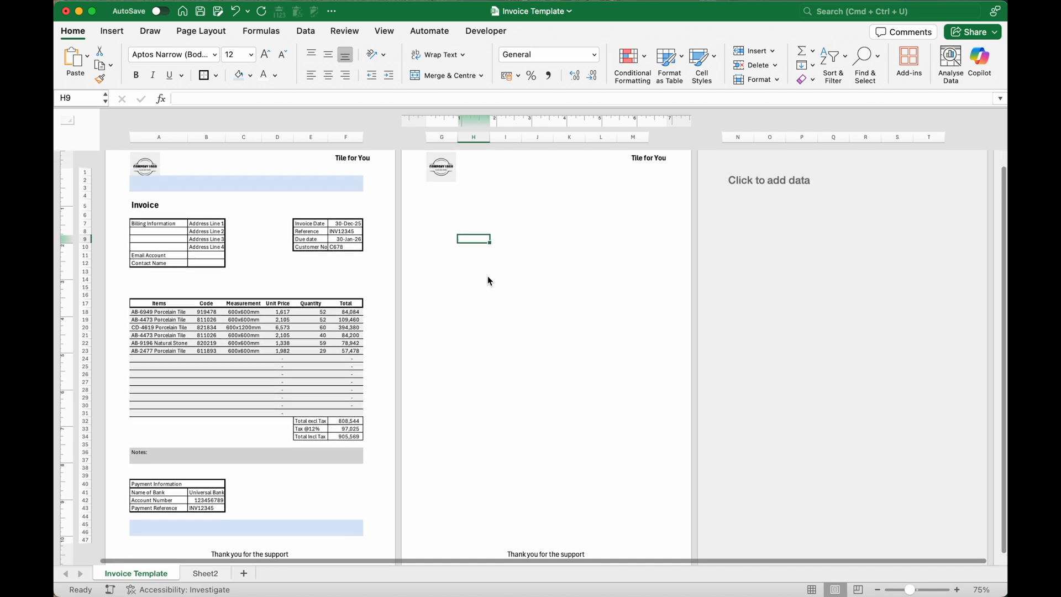